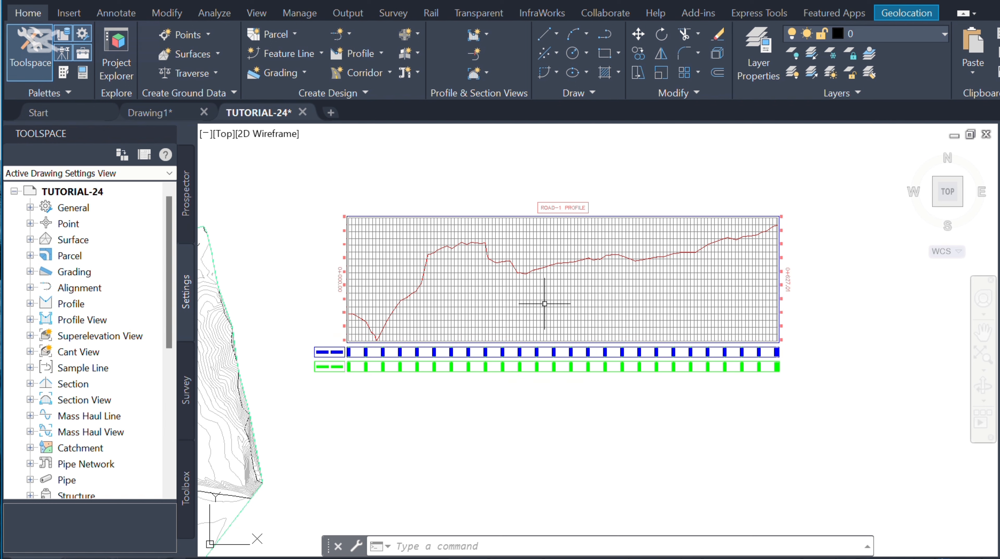
Step: Edit the profile view's style and turn off visibility of the Grid Horizontal Major, Grid Horizontal Minor, Grid Vertical Major and Grid Vertical Minor components
left_click(496, 301)
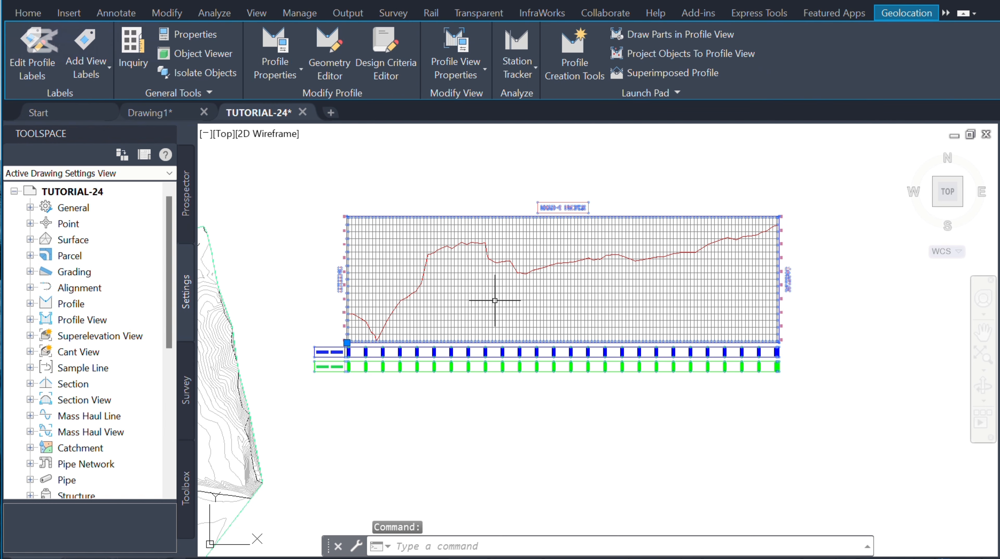
left_click(457, 75)
left_click(500, 135)
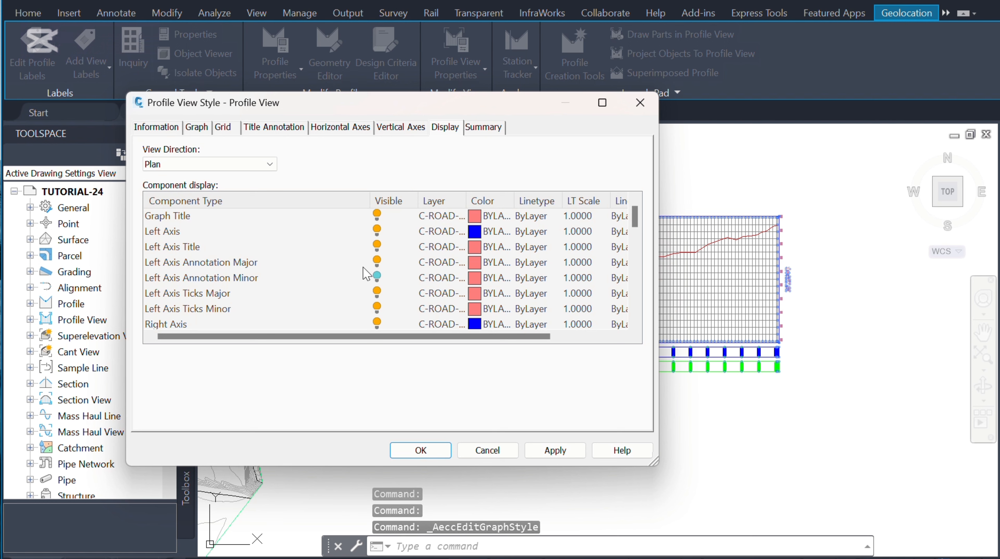
scroll(342, 264, "down", 7)
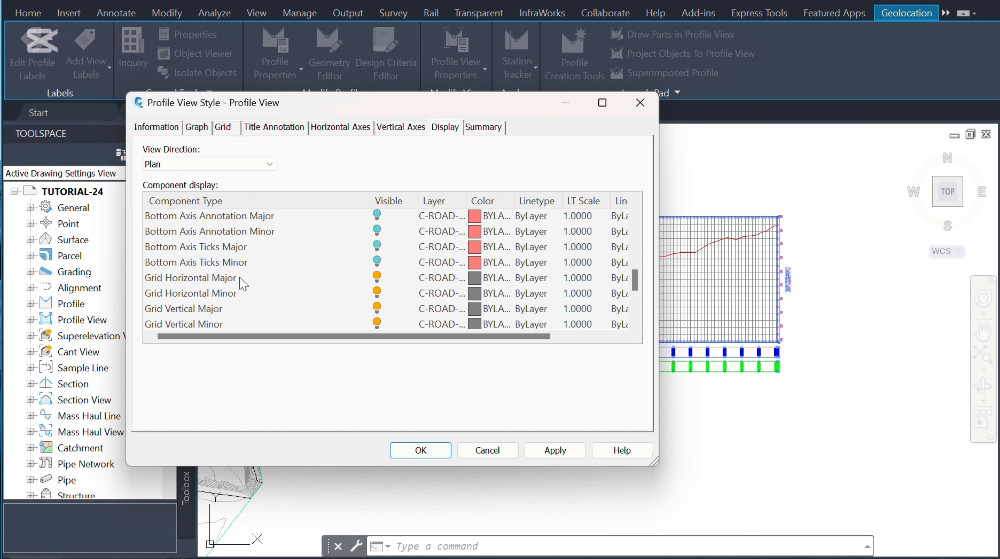
left_click(381, 279)
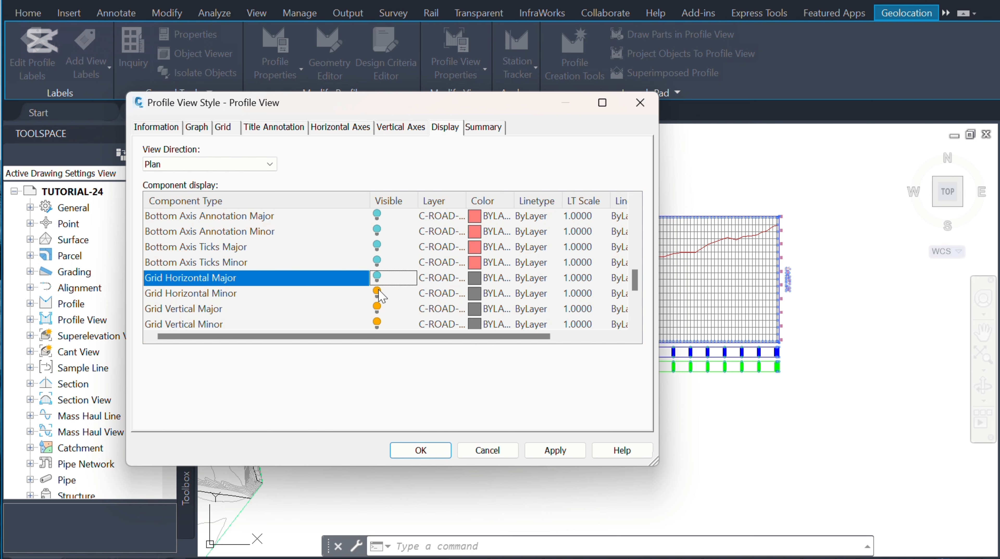
left_click(378, 292)
left_click(378, 308)
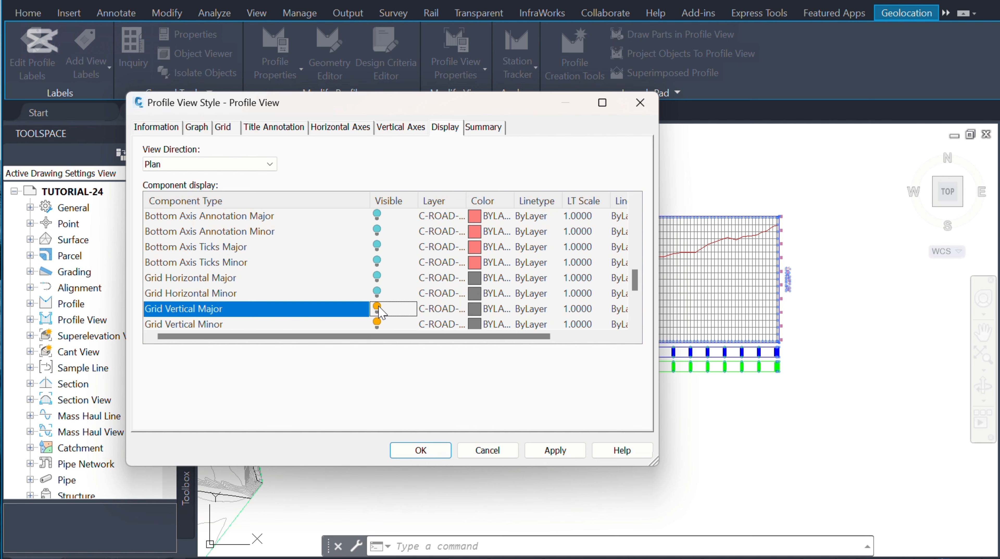
left_click(378, 323)
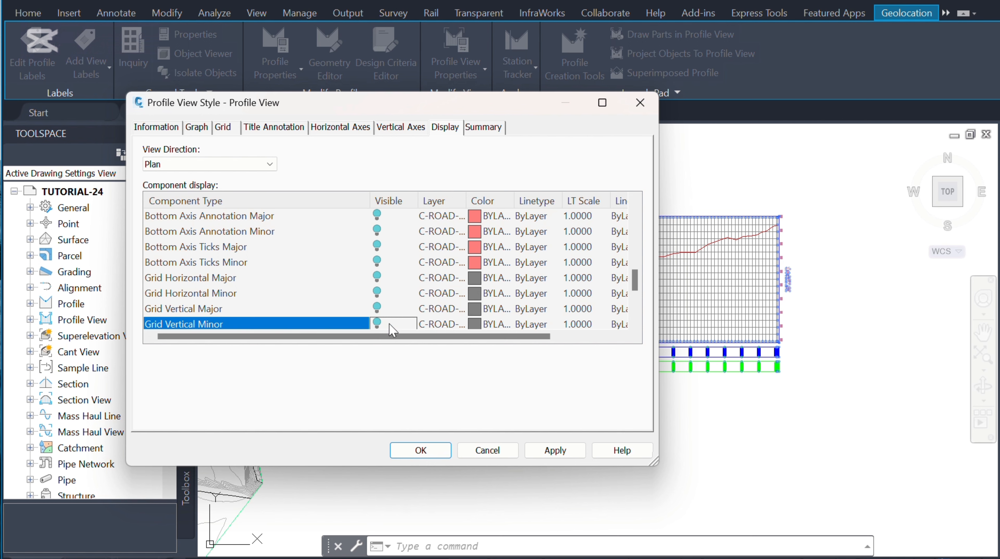
left_click(564, 453)
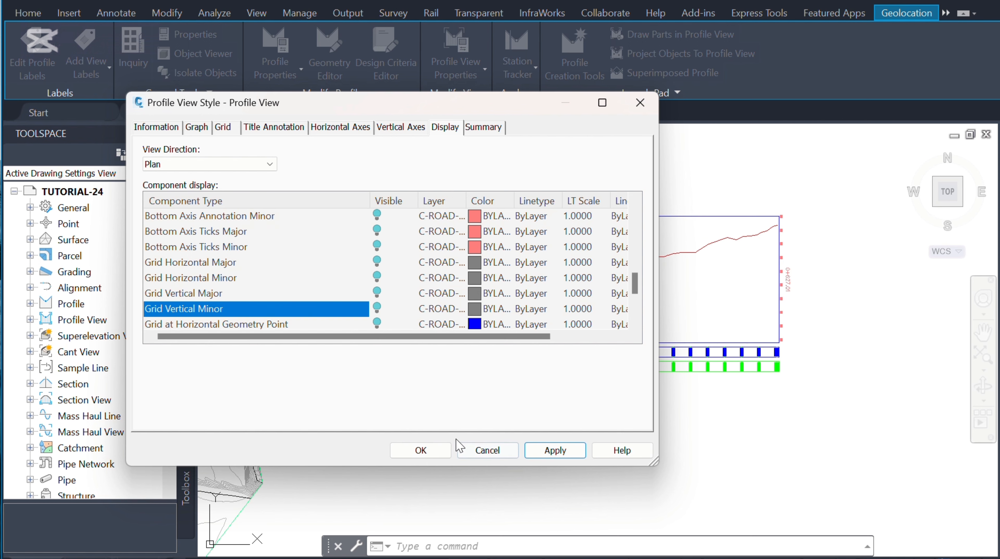
left_click(434, 451)
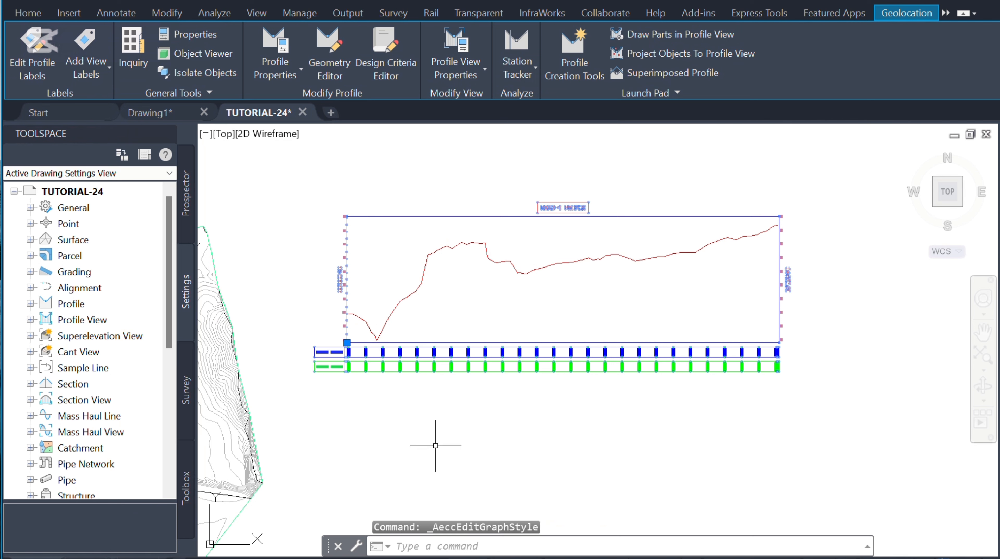
scroll(382, 339, "up", 2)
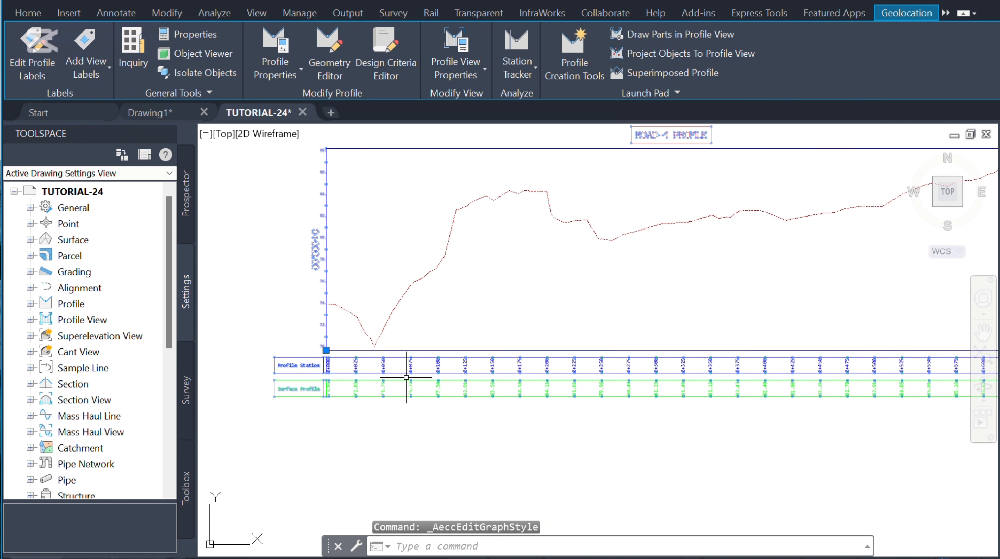
scroll(408, 377, "down", 2)
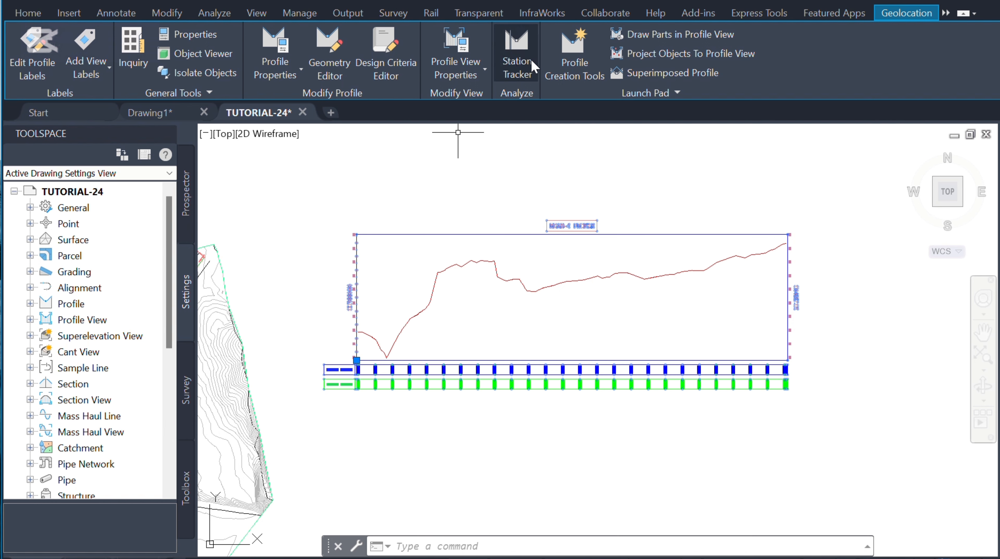
left_click(577, 63)
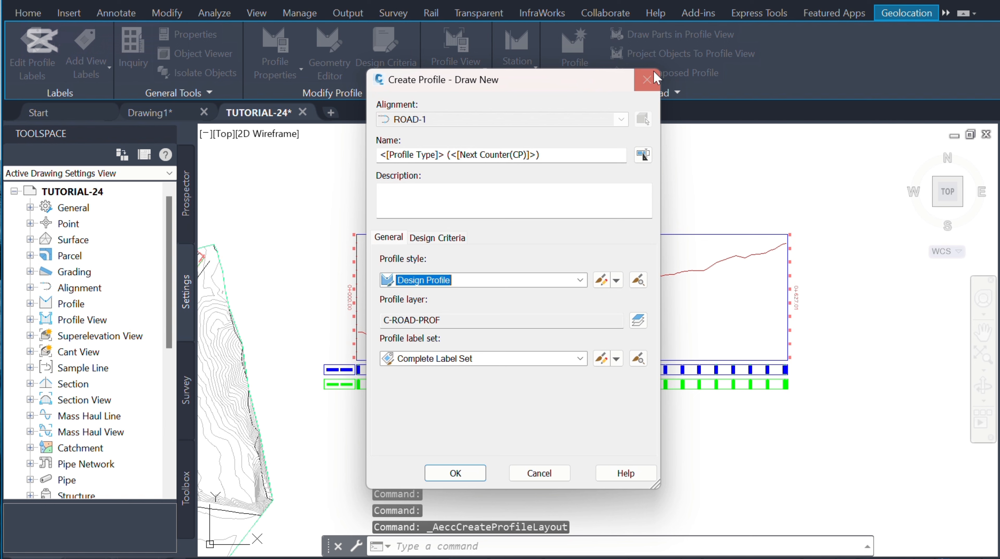
left_click(647, 80)
key("Escape")
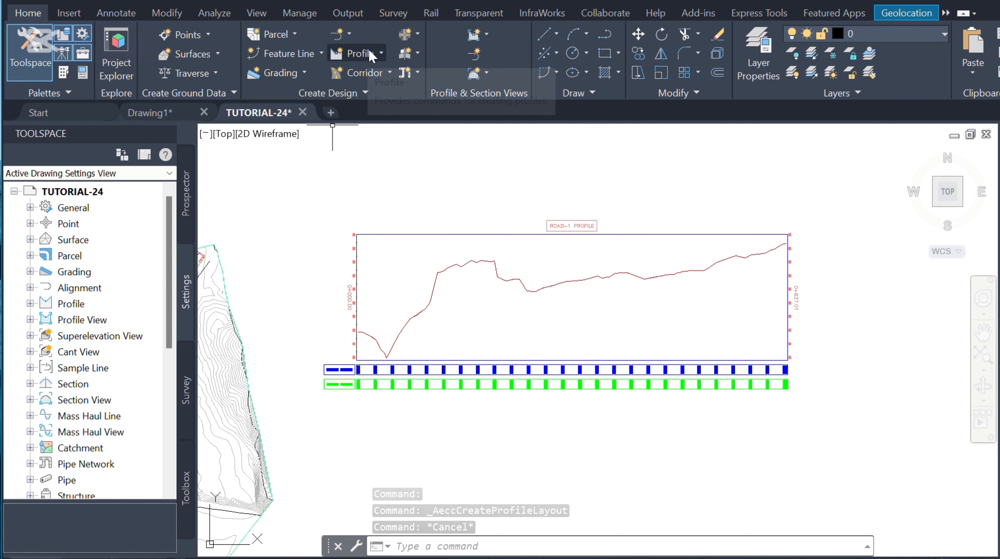
Step: Start Profile Creation Tools on the ROAD-1 profile view and name the new profile R1-DESIGN
left_click(380, 54)
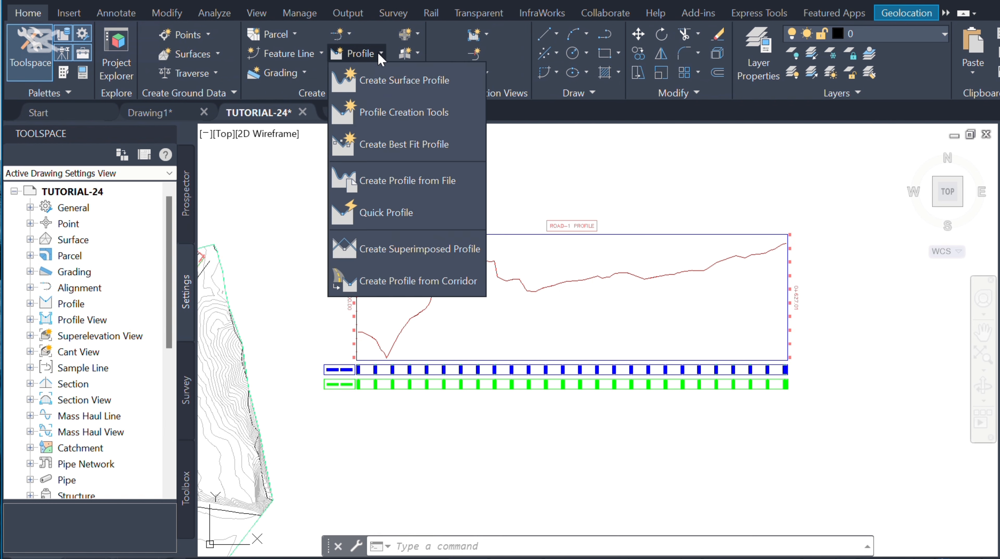
left_click(401, 109)
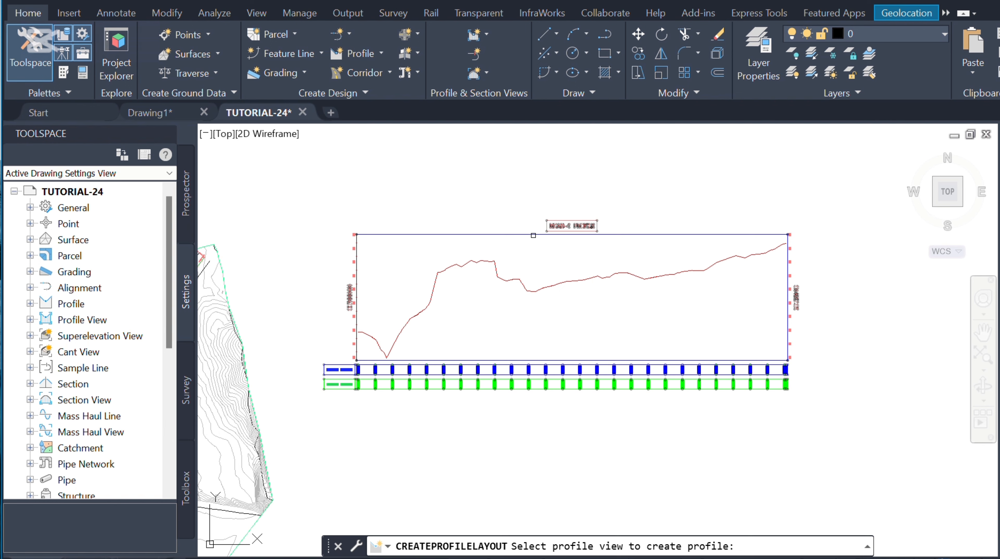
left_click(531, 234)
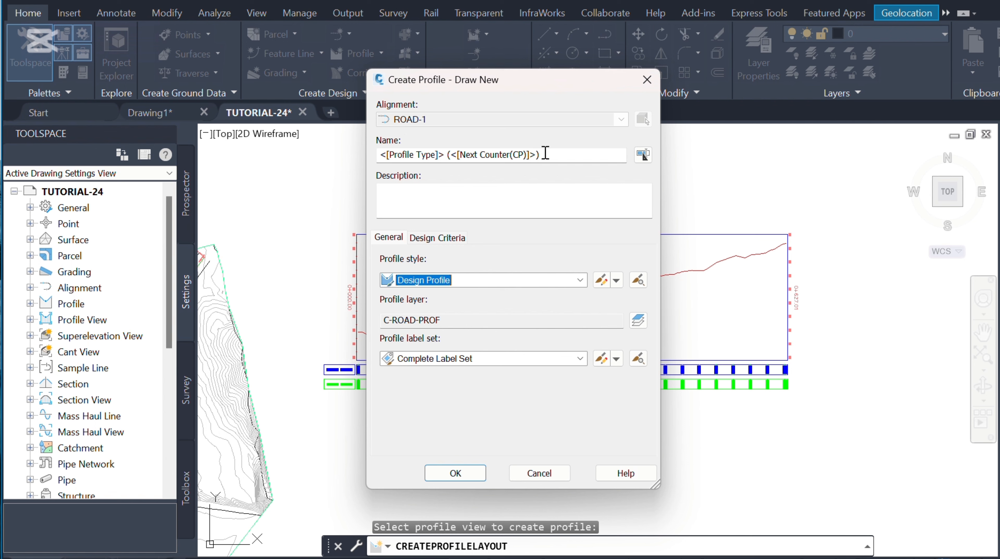
left_click_drag(548, 155, 367, 153)
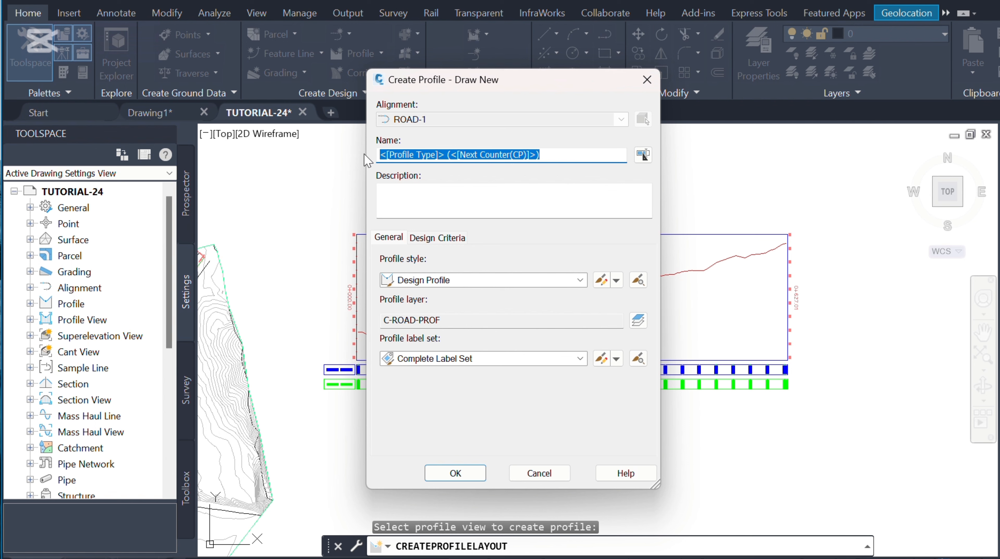
type("R1-DESIGN")
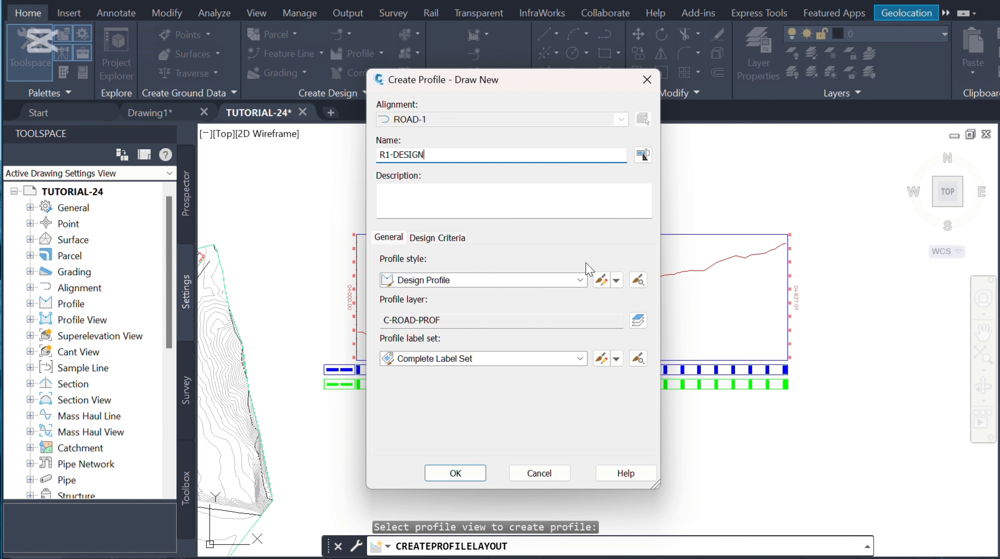
Step: Set the profile style to Design Profile and the profile label set to No Labels, then create the profile
left_click(580, 280)
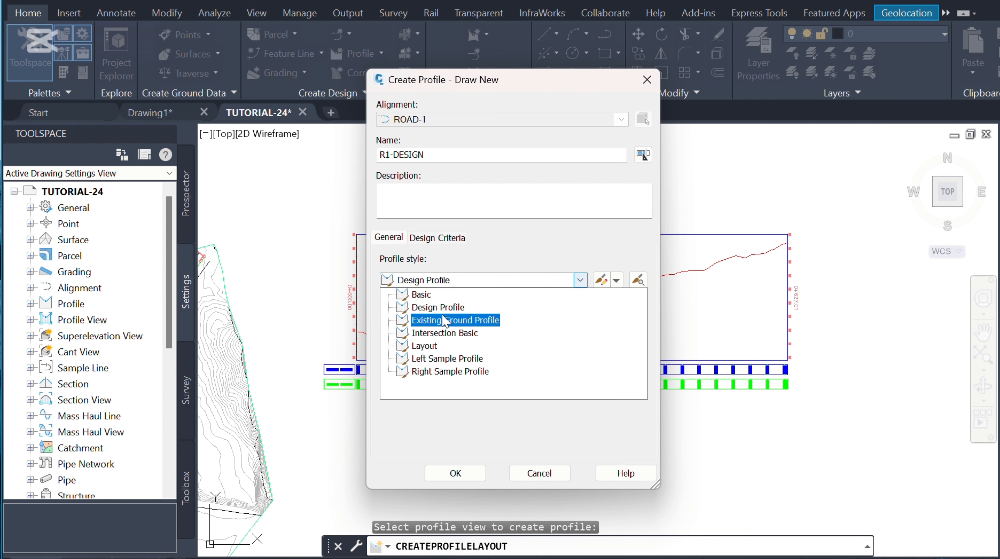
left_click(426, 308)
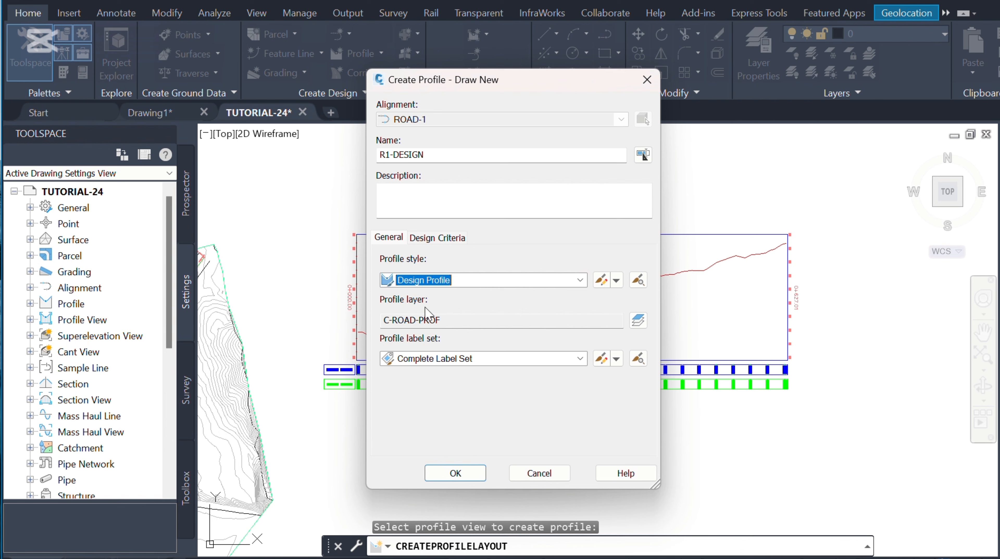
left_click(580, 359)
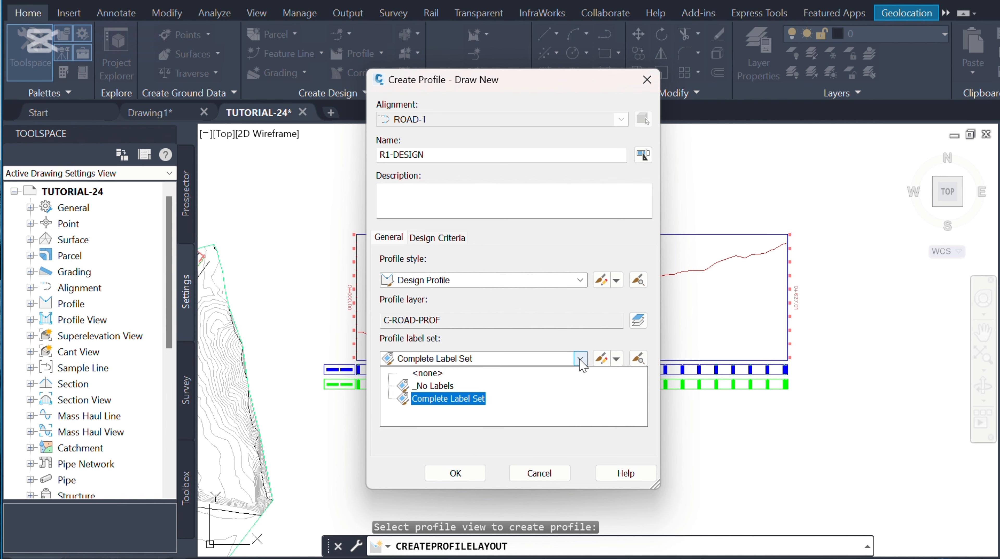
left_click(446, 386)
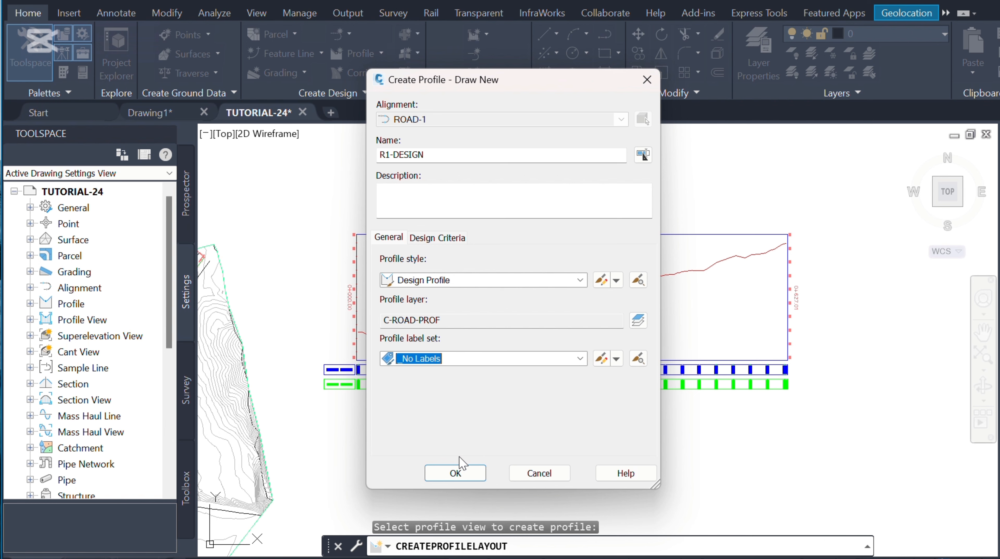
left_click(469, 476)
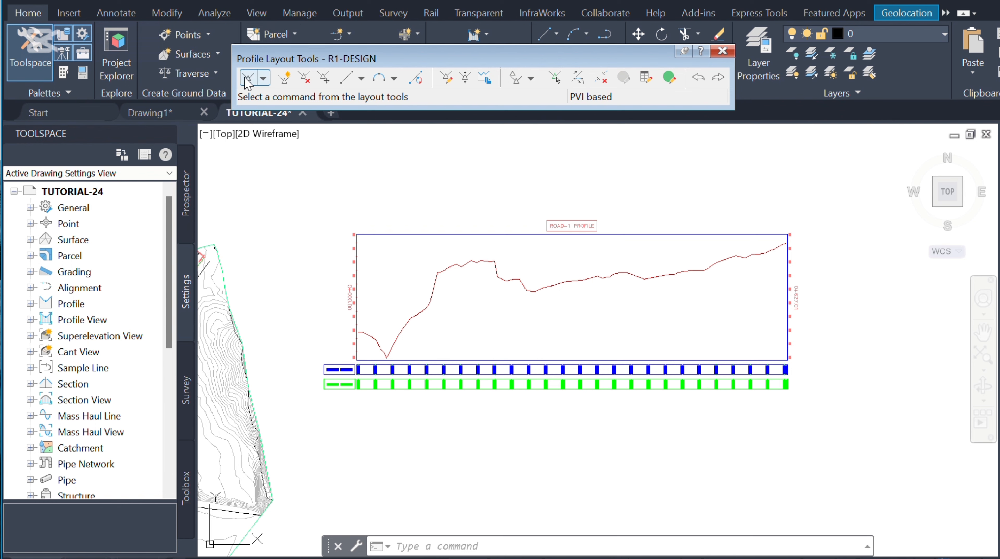
Step: Open the vertical curve settings for drawing tangents and choose the Parabolic curve type with crest curves defined by length
left_click(263, 79)
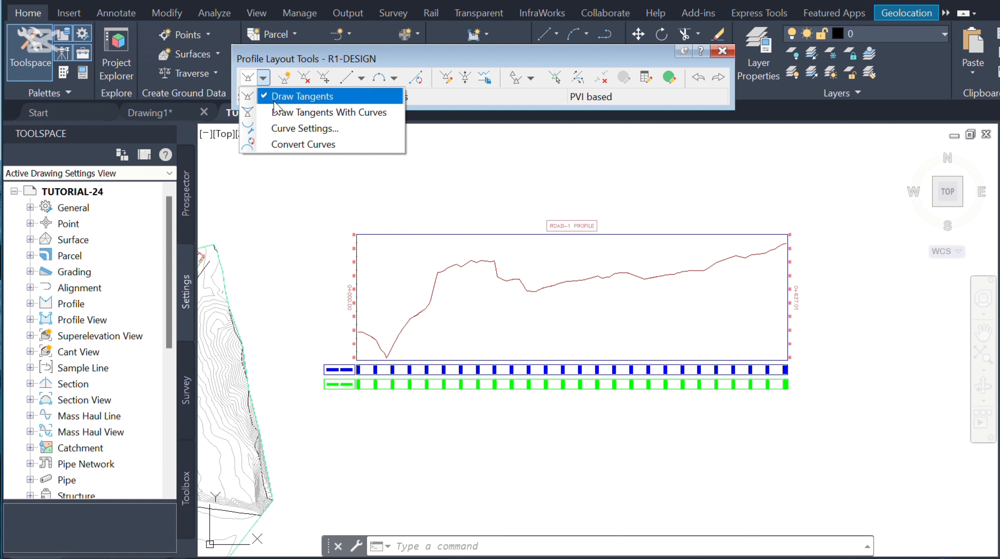
left_click(305, 129)
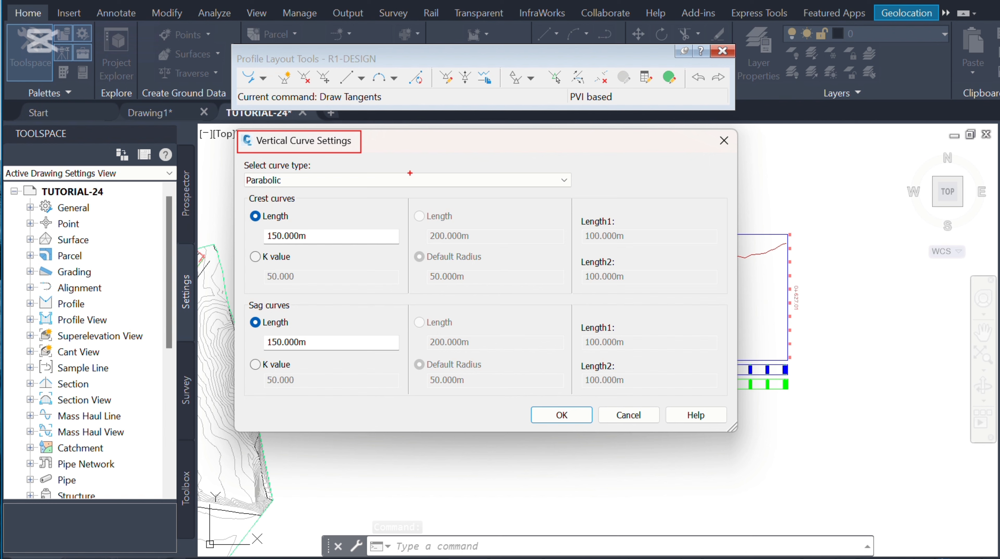
left_click(449, 182)
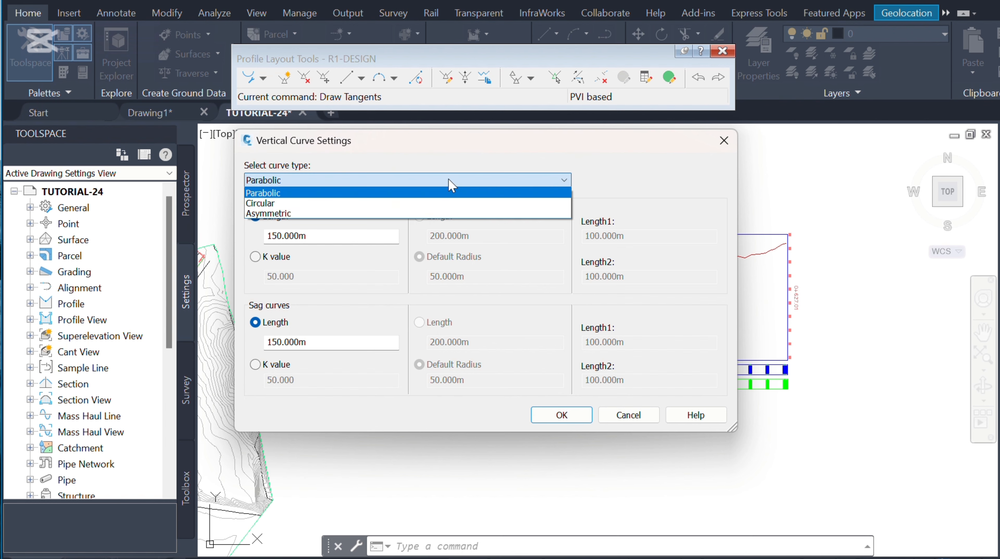
left_click(279, 193)
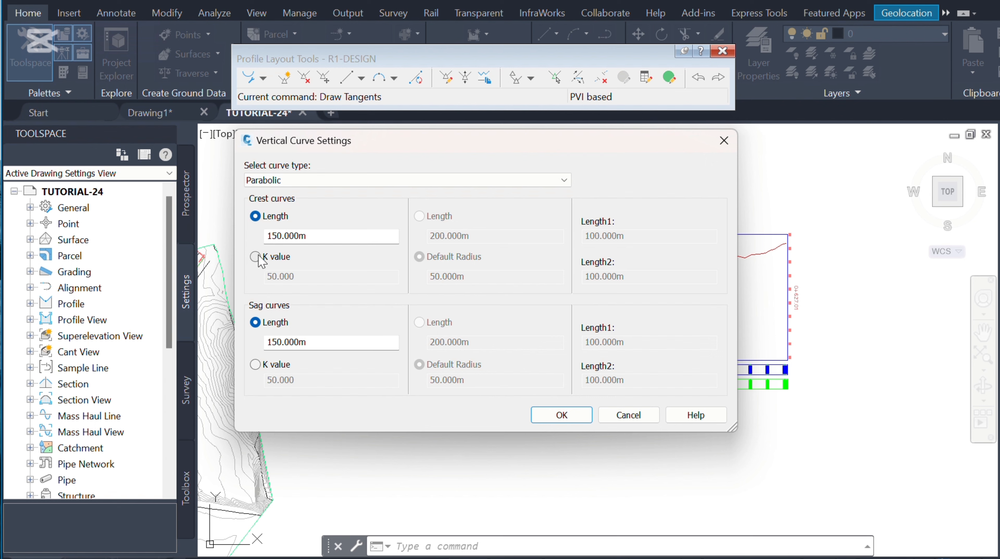
left_click_drag(310, 236, 268, 235)
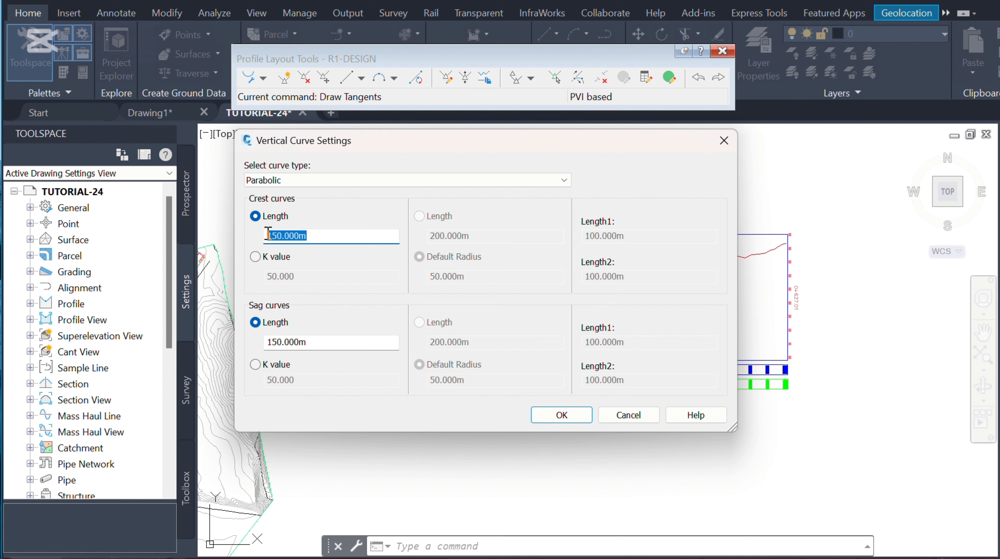
left_click(255, 258)
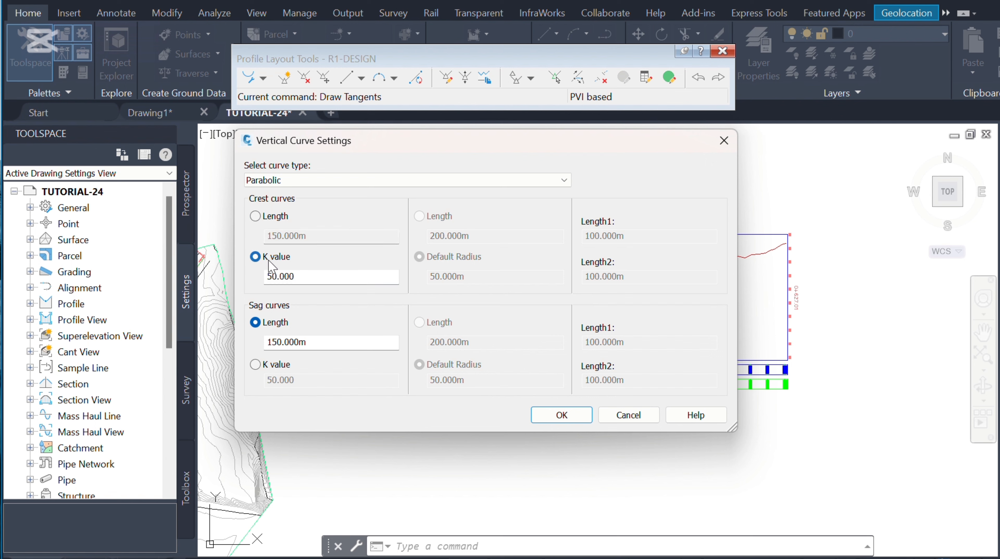
left_click_drag(300, 275, 267, 276)
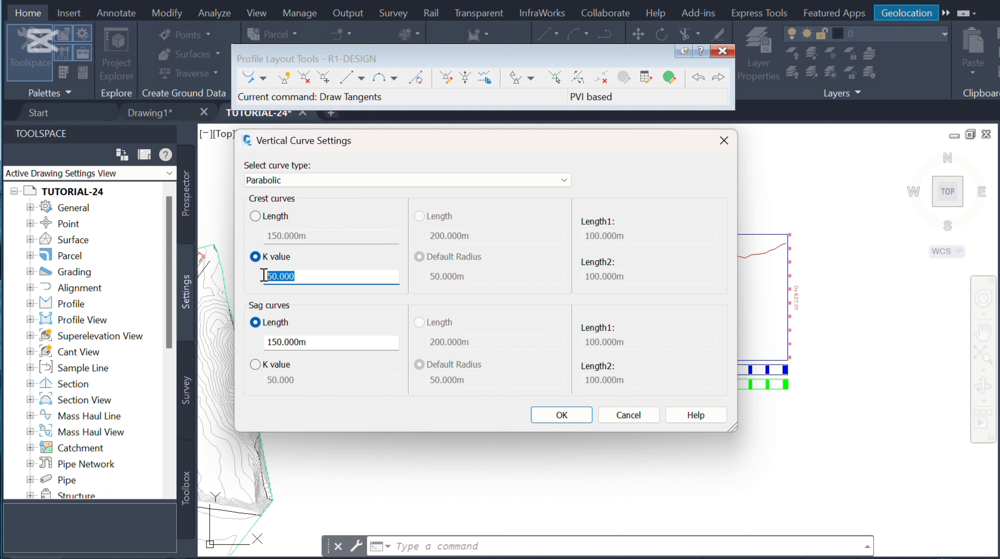
left_click(255, 216)
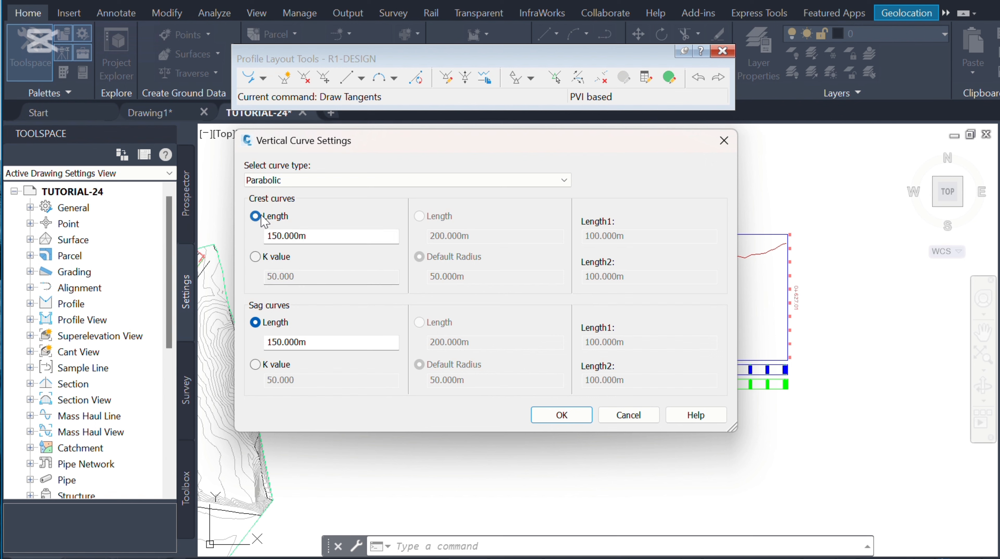
Step: Set the crest curve length to 100 m
left_click_drag(318, 238, 264, 232)
type("100")
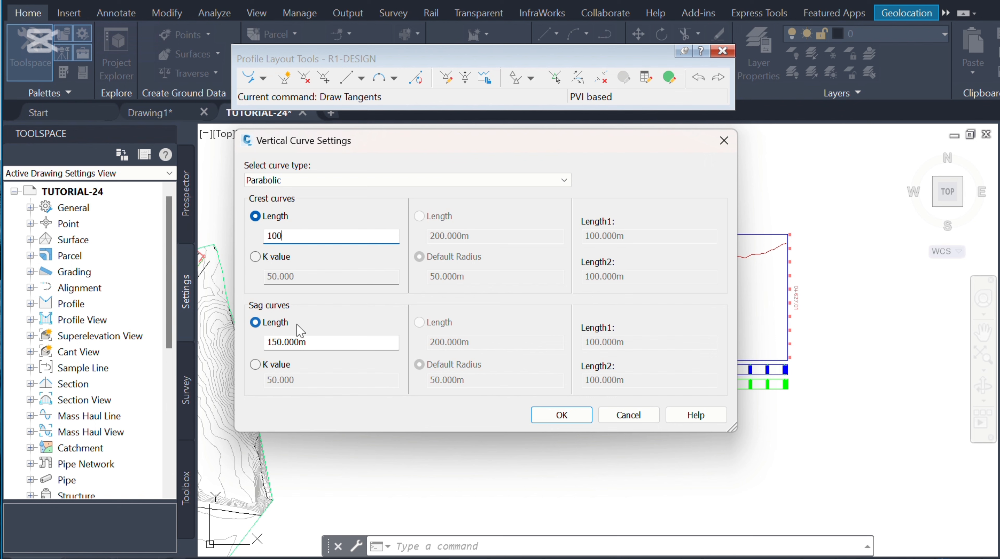
left_click_drag(244, 190, 410, 293)
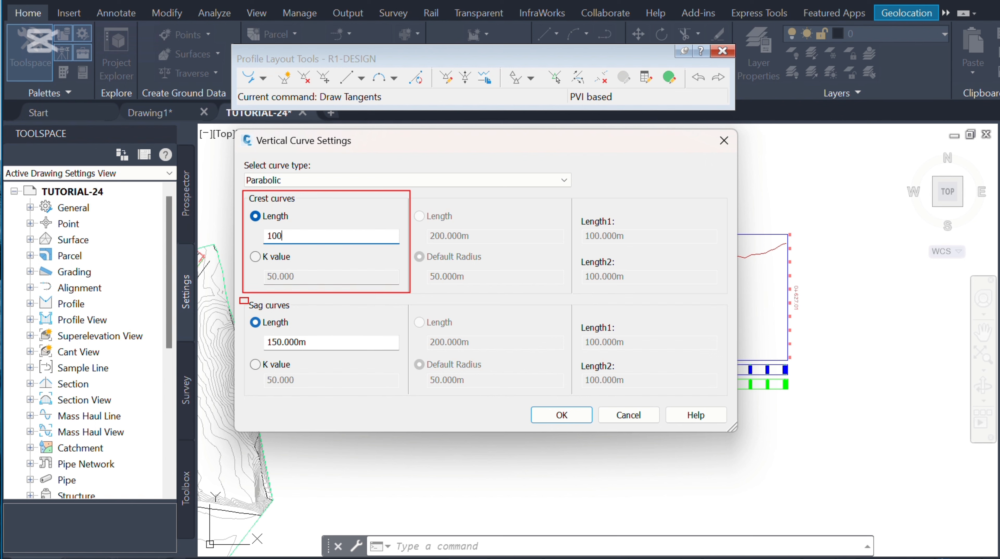
mouse_move(249, 303)
left_mouse_down()
mouse_move(369, 392)
mouse_move(410, 397)
left_mouse_up()
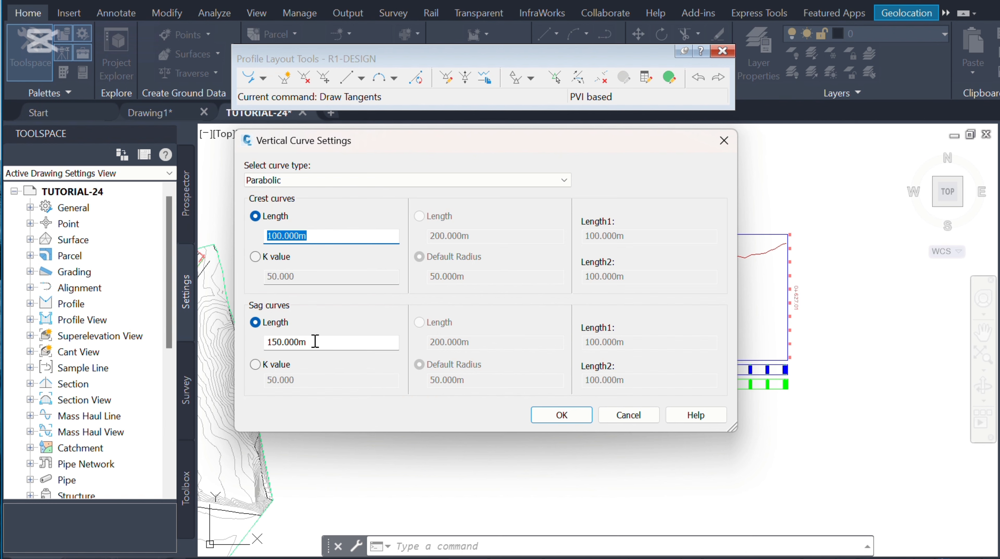
Step: Set the sag curve length to 100 m and confirm the vertical curve settings
left_click_drag(312, 339, 269, 342)
type("100")
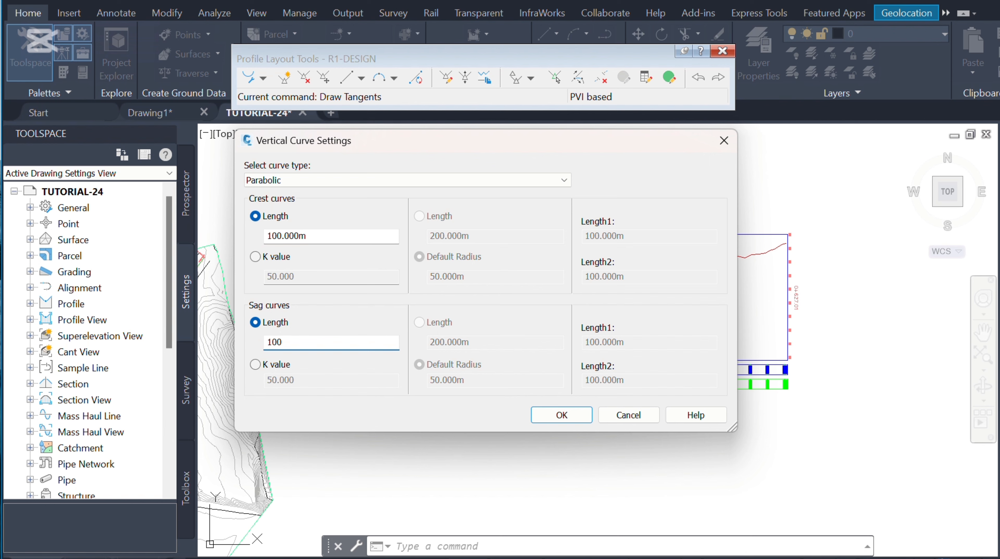
left_click(580, 415)
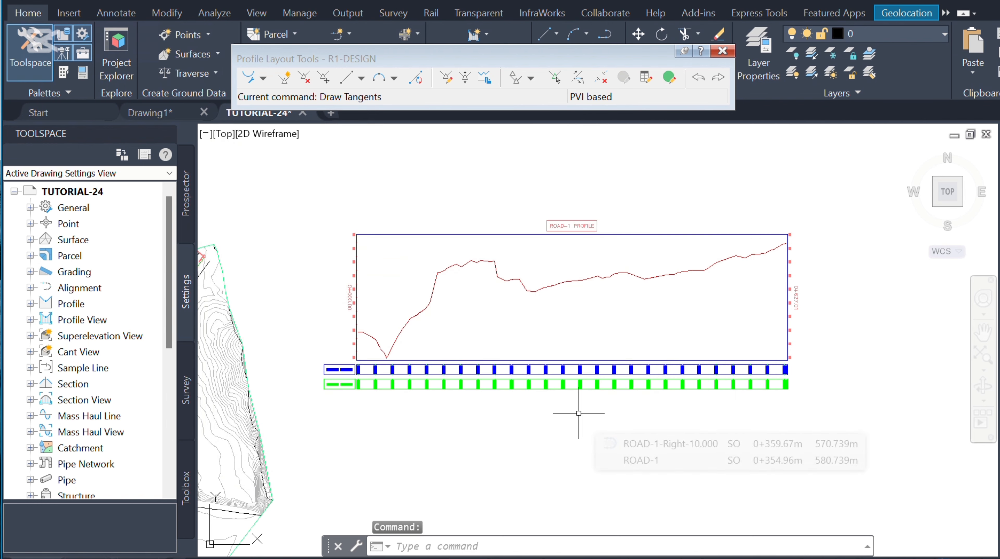
Step: Start Draw Tangents With Curves, pick the start point at station 0+000 near elevation 74 m, and turn ortho off
left_click(263, 78)
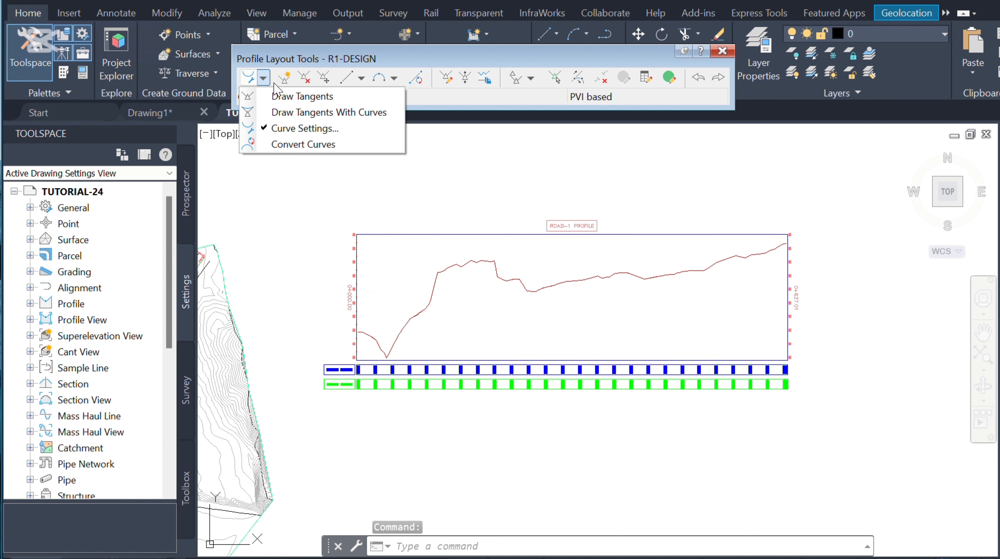
left_click(314, 113)
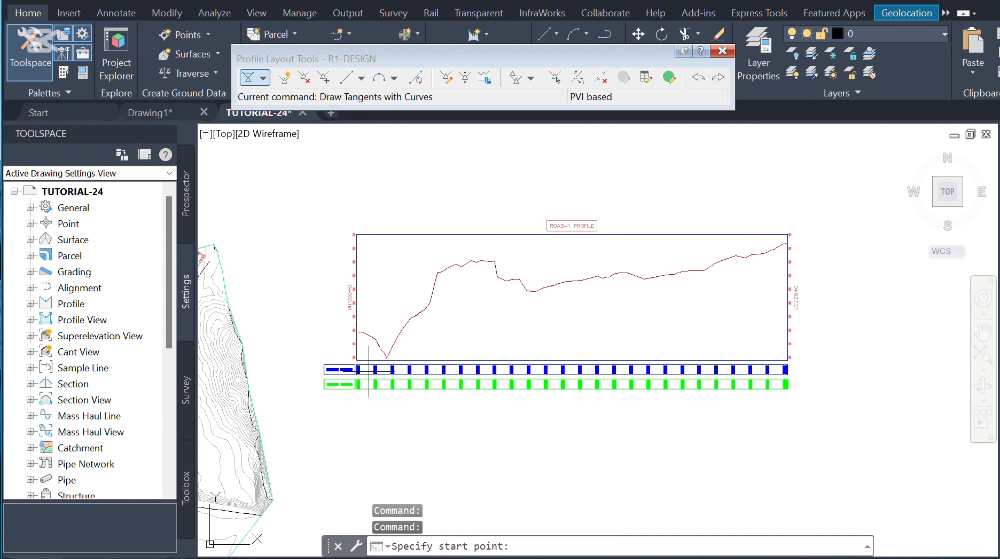
scroll(365, 332, "up", 3)
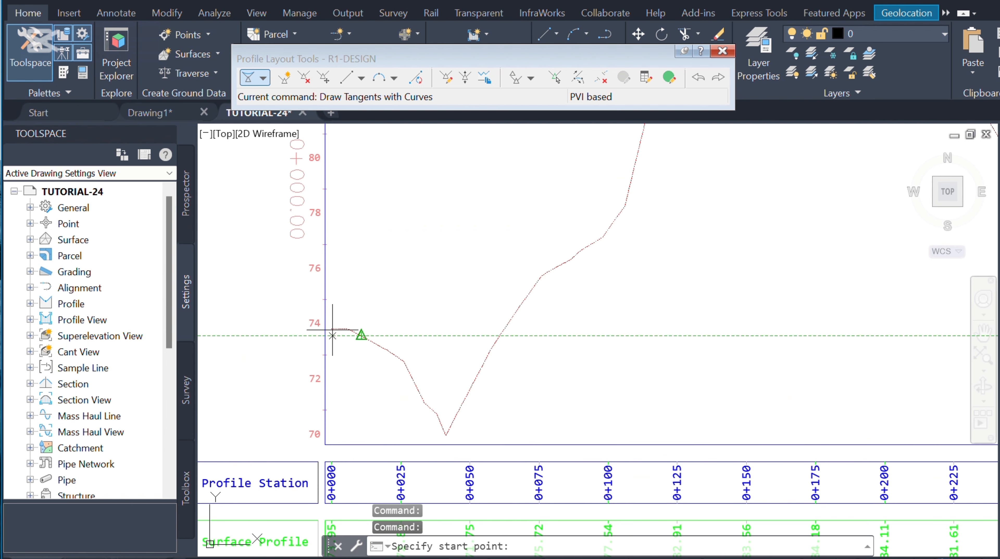
scroll(331, 329, "up", 4)
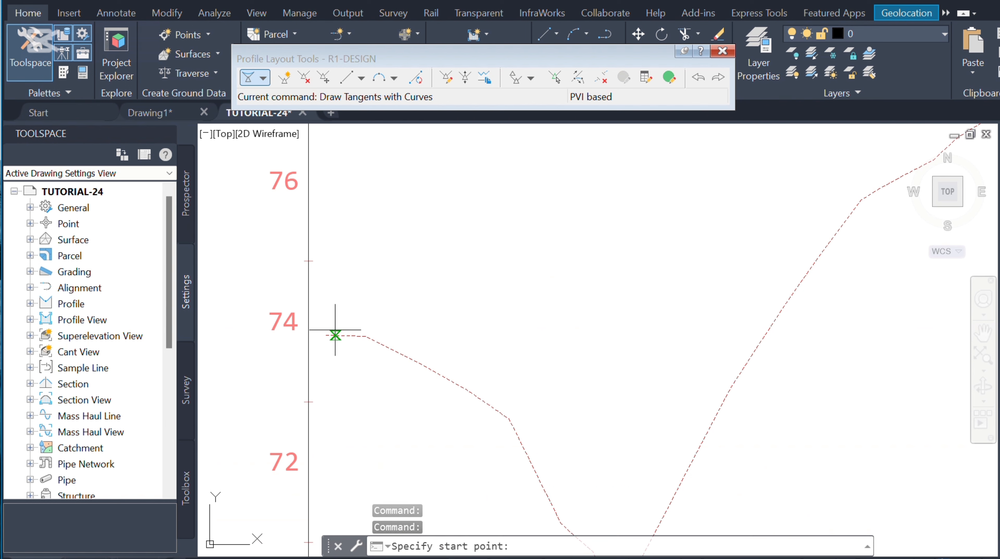
left_click(326, 335)
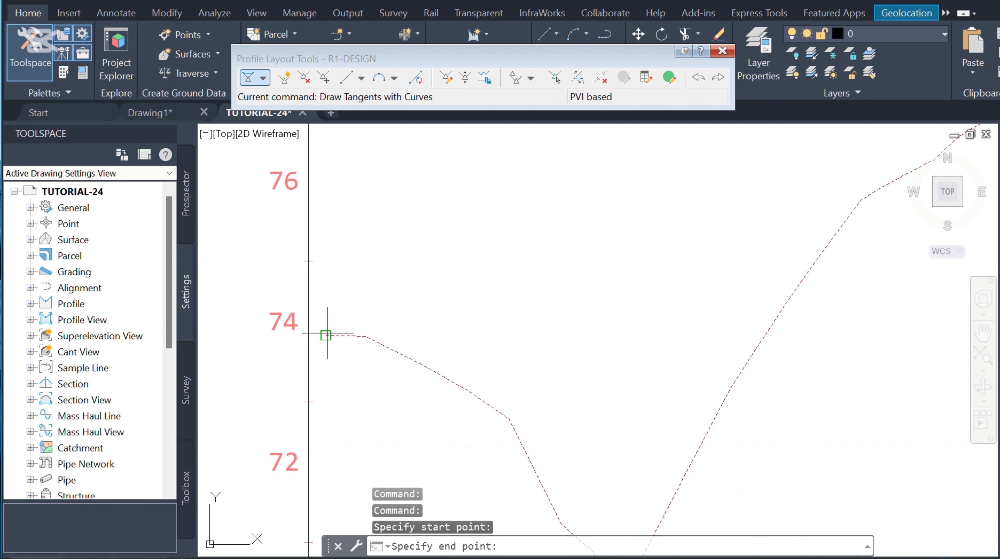
scroll(331, 313, "down", 5)
scroll(344, 312, "down", 2)
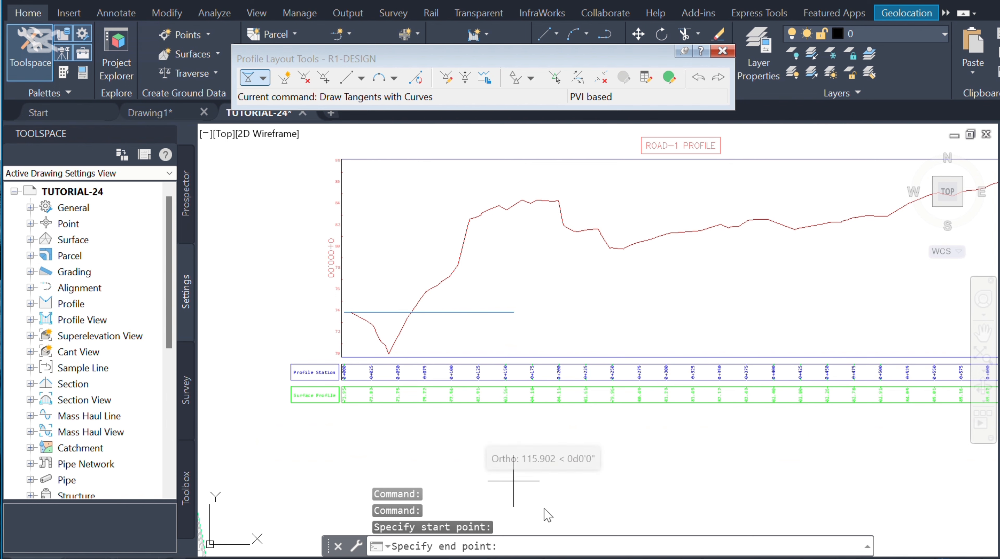
key("F8")
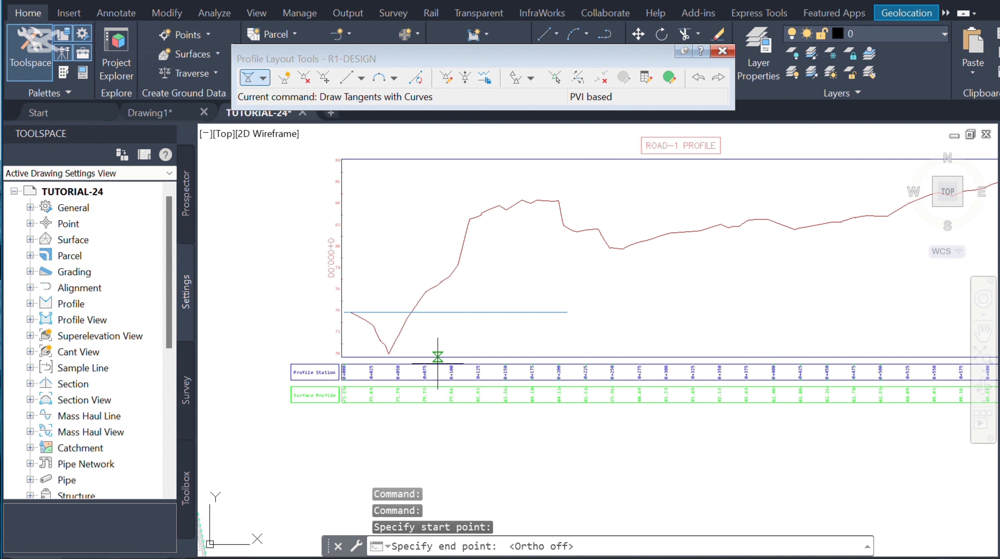
Step: Place successive PVIs below the ground line near stations 0+150 and 0+260 and further along the profile
scroll(438, 301, "up", 2)
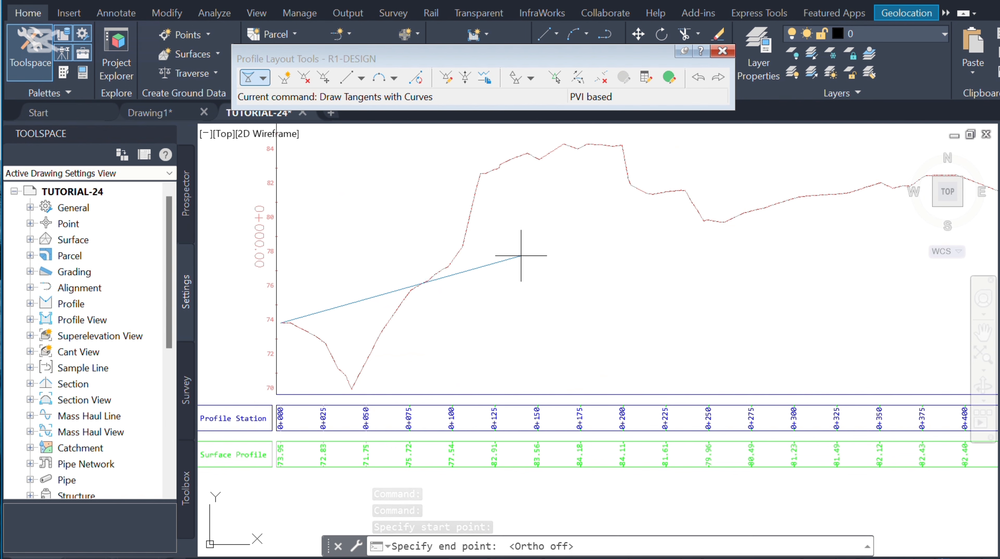
left_click(521, 256)
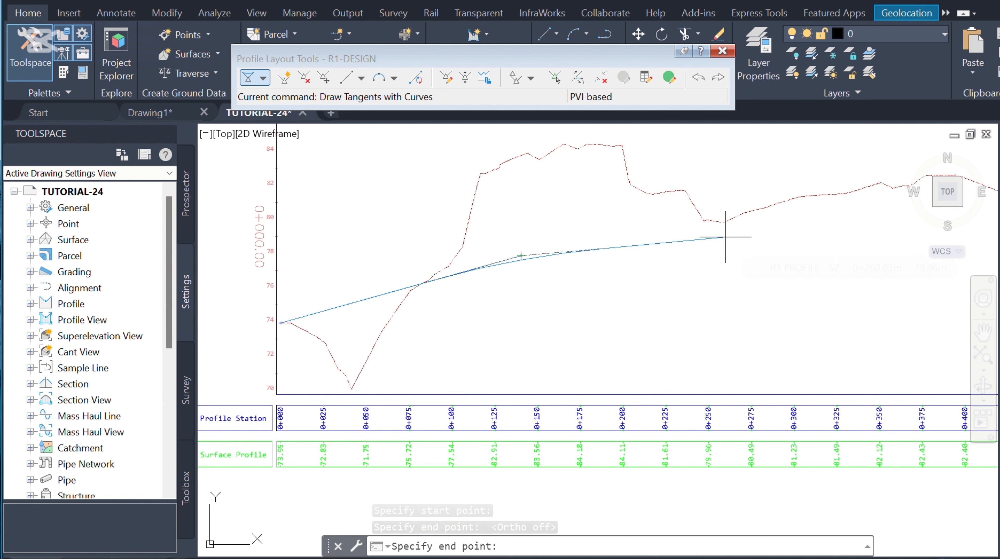
left_click(725, 237)
scroll(725, 237, "down", 4)
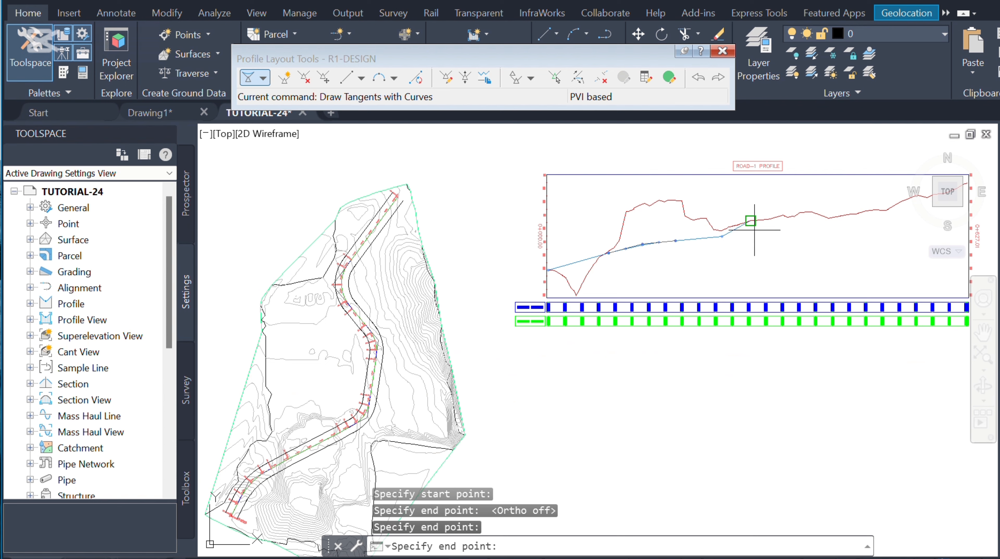
scroll(807, 221, "up", 2)
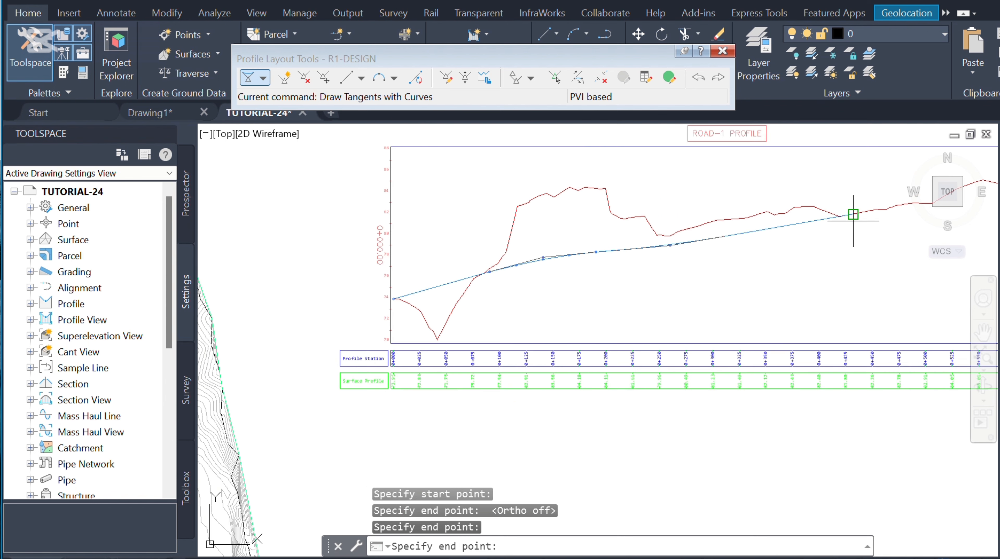
scroll(855, 217, "up", 4)
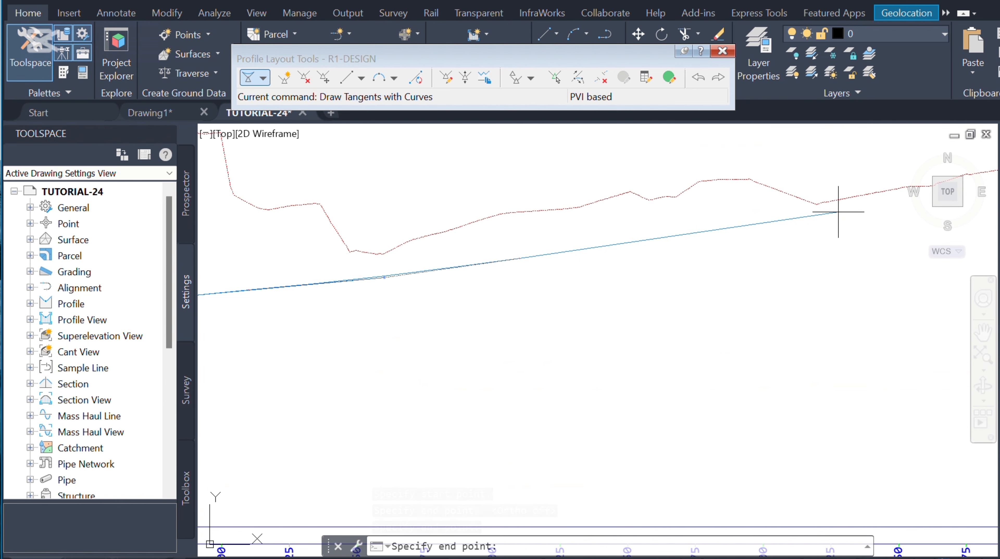
left_click(838, 212)
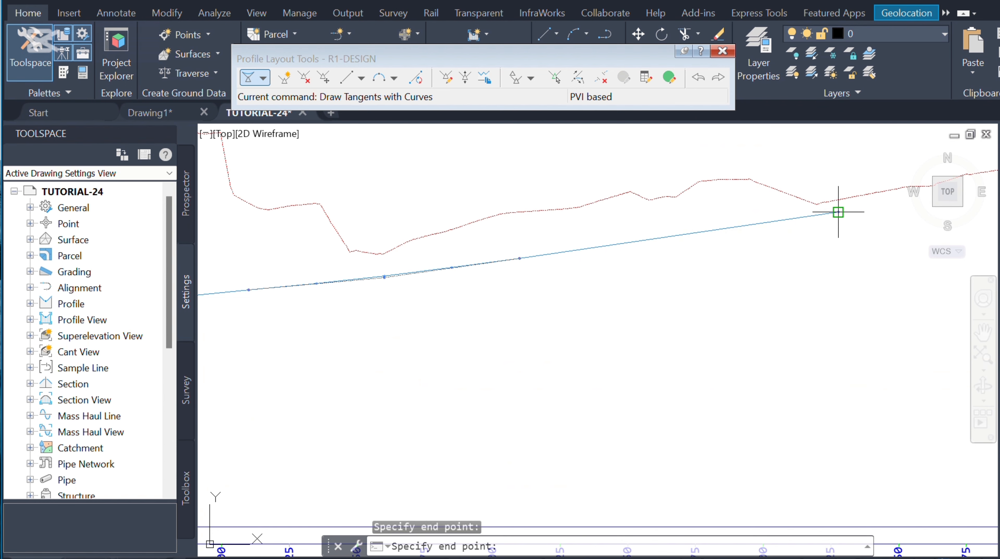
Step: Place another PVI, end the tangents at the profile's end station 0+627 near 87 m, and finish the command
scroll(621, 275, "down", 5)
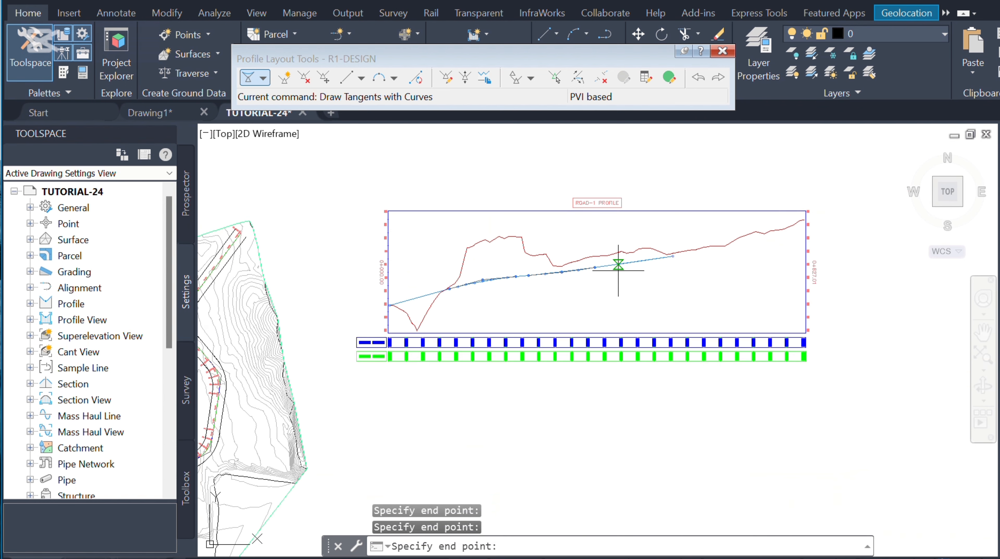
scroll(748, 230, "up", 5)
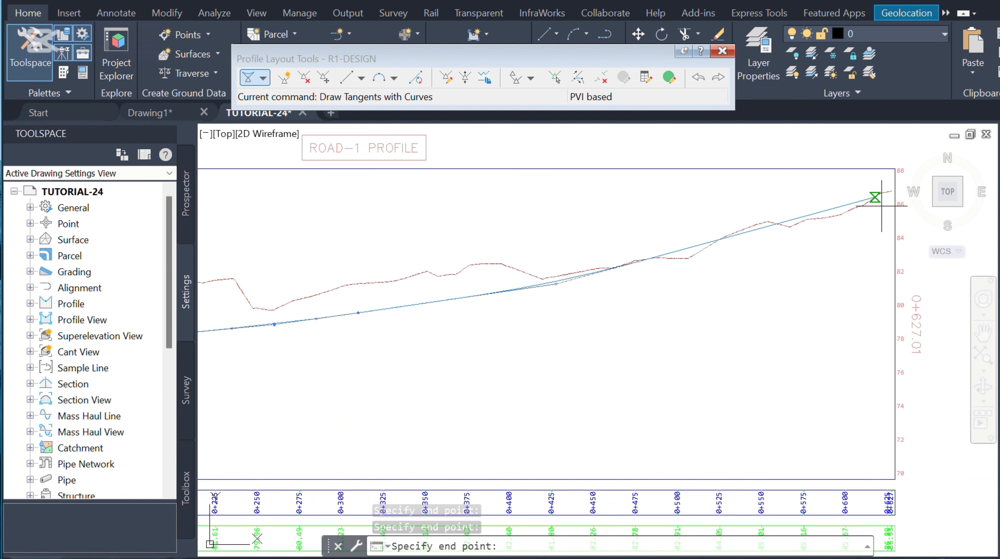
scroll(779, 250, "up", 2)
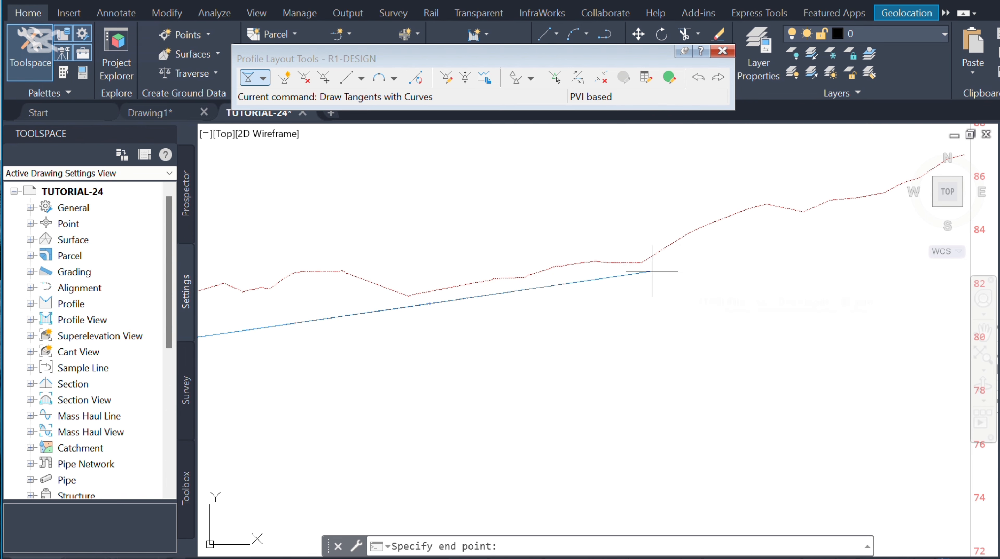
left_click(652, 271)
scroll(651, 271, "down", 2)
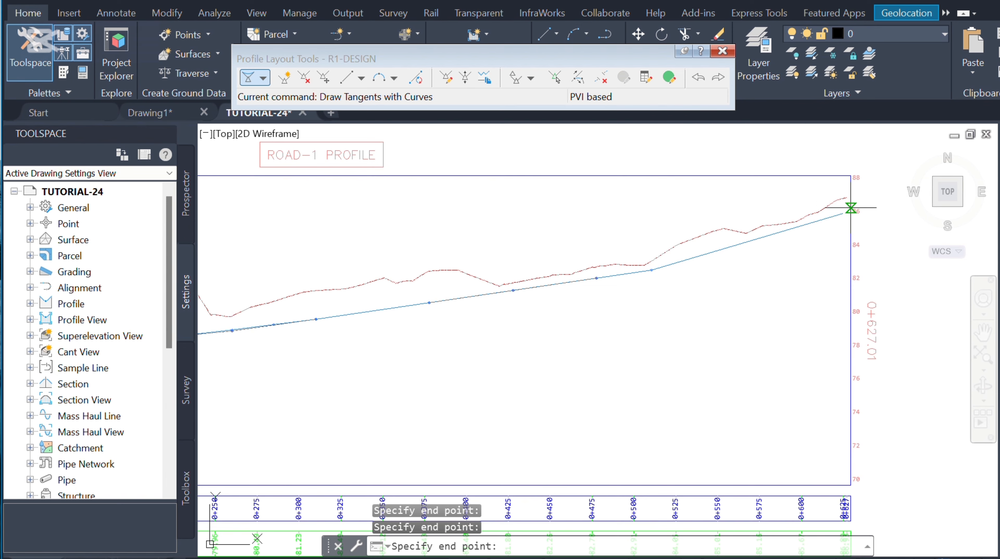
scroll(849, 202, "up", 2)
scroll(837, 195, "up", 2)
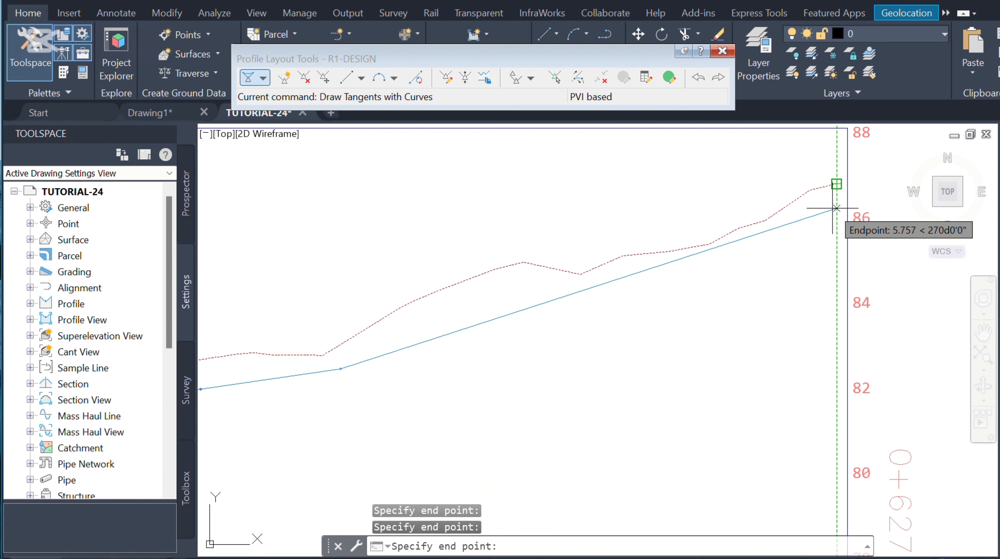
left_click(836, 184)
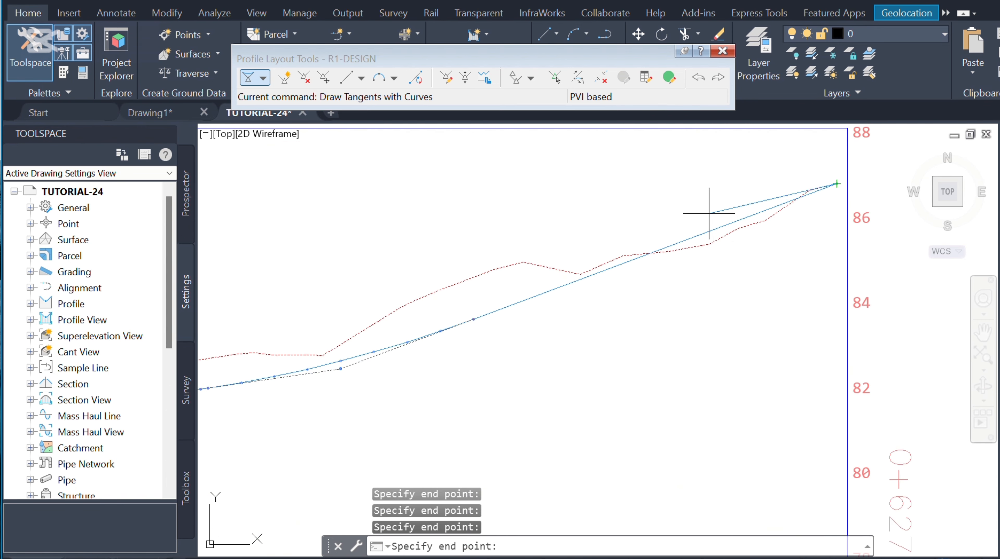
scroll(708, 213, "down", 2)
scroll(761, 277, "down", 1)
scroll(660, 306, "down", 1)
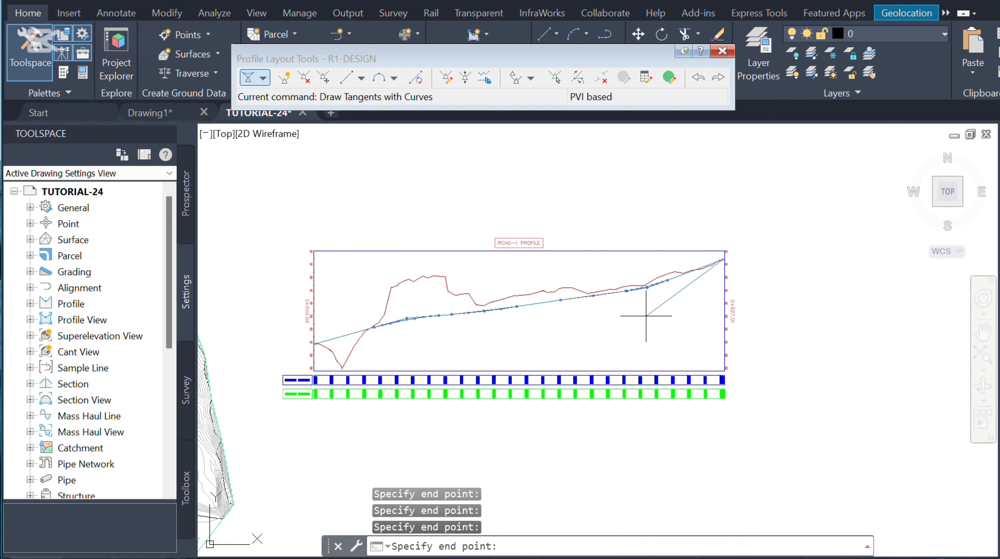
key("Return")
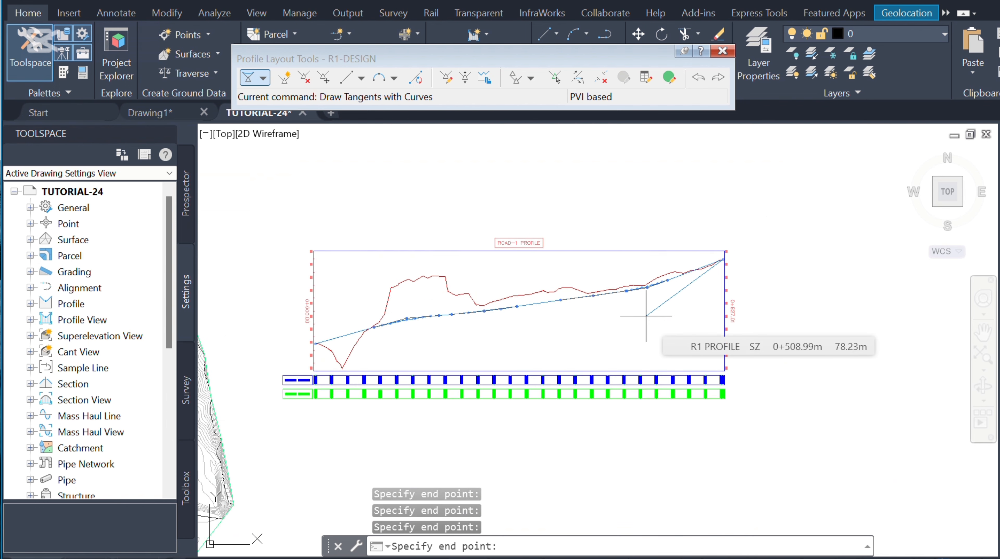
Step: Select the design profile and stretch a PVI near the end section to a lower position
scroll(645, 315, "up", 4)
scroll(726, 268, "down", 5)
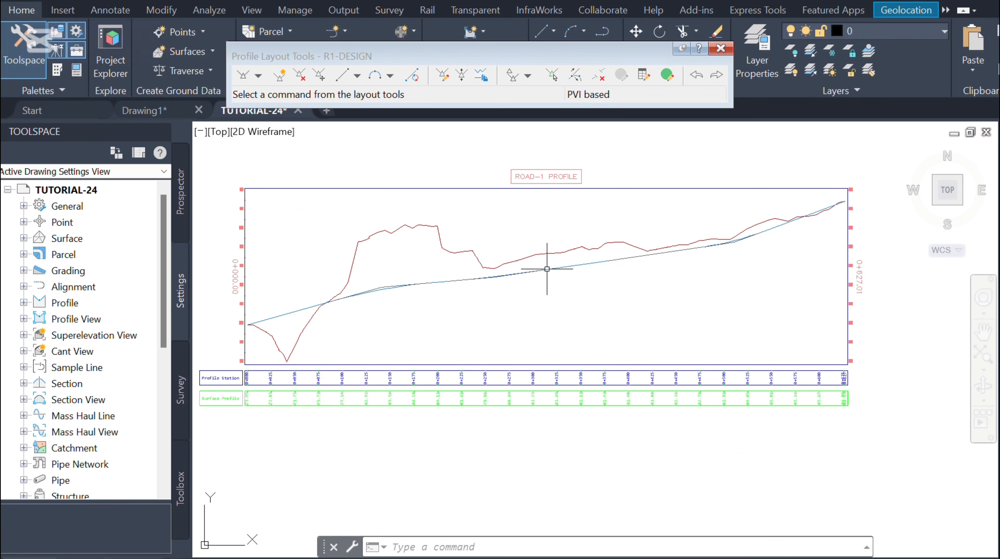
left_click(544, 270)
scroll(740, 237, "up", 4)
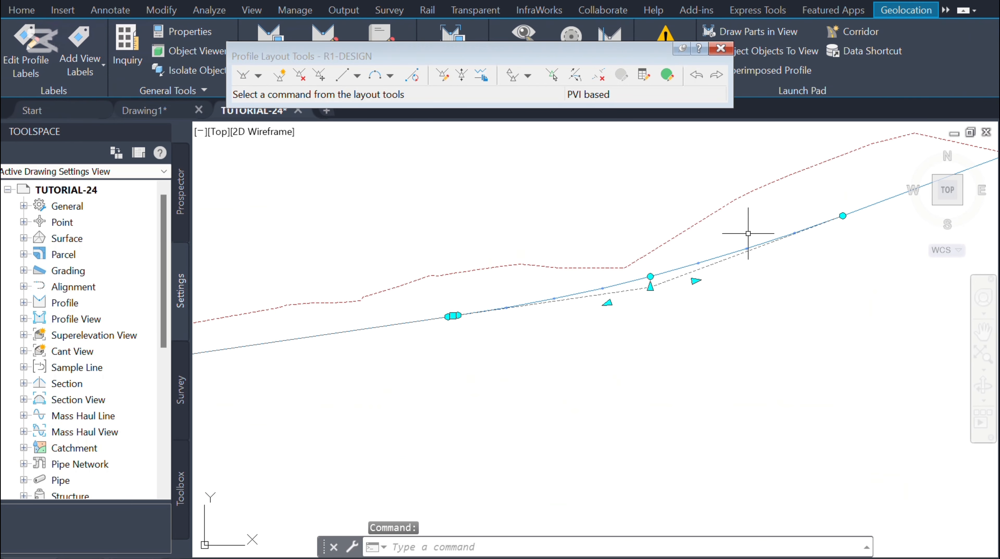
left_click(650, 289)
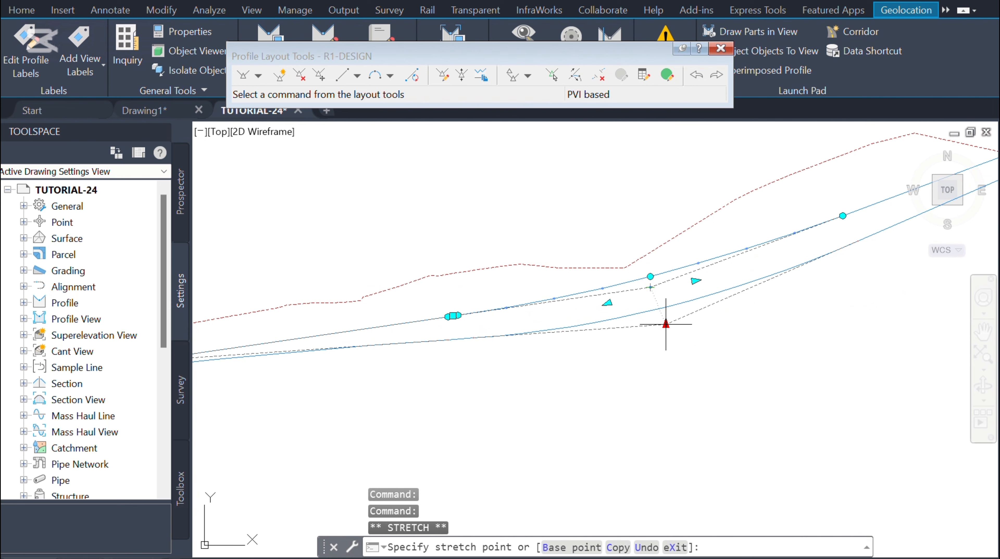
left_click(665, 324)
Step: Stretch the PVI near station 0+125 to a slightly higher position with its grip
scroll(569, 270, "down", 3)
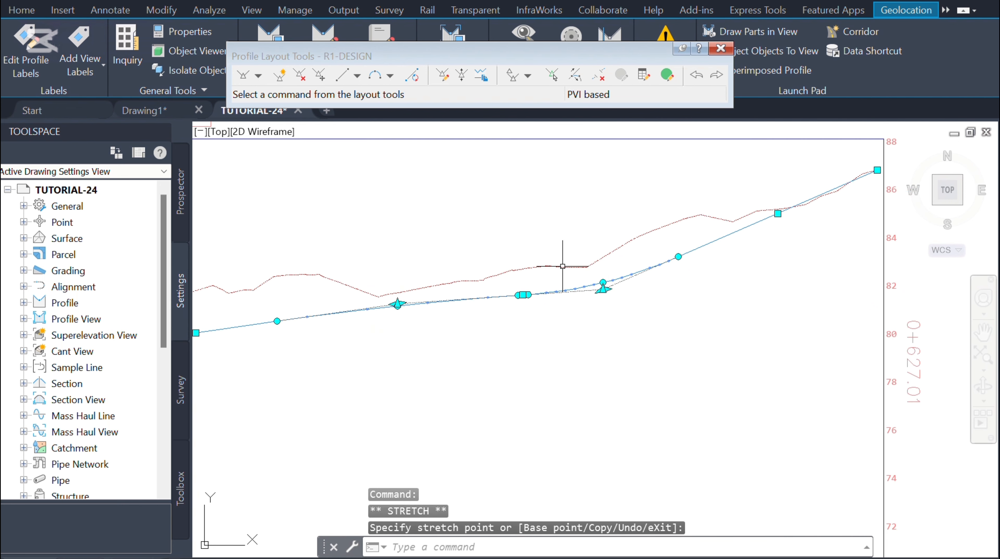
scroll(635, 216, "down", 3)
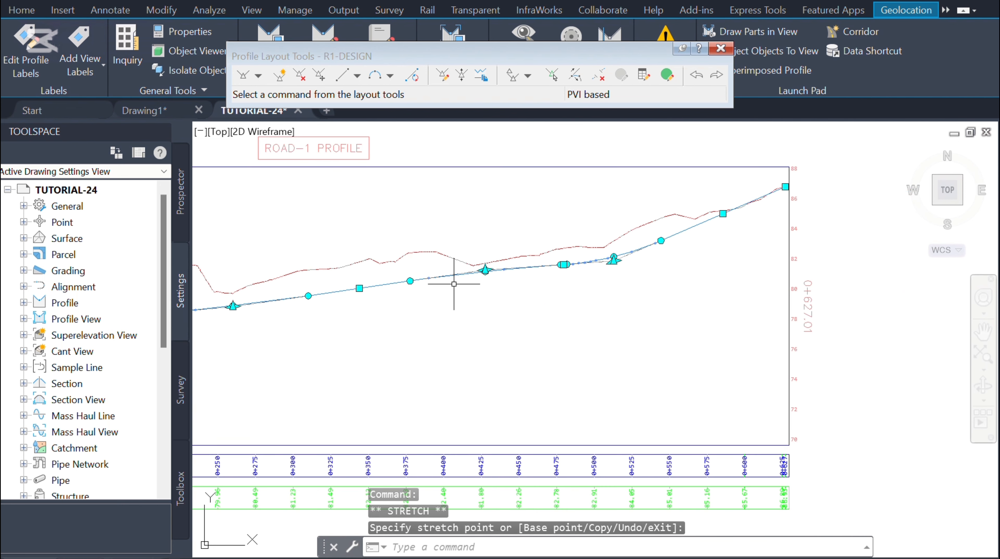
scroll(547, 235, "down", 2)
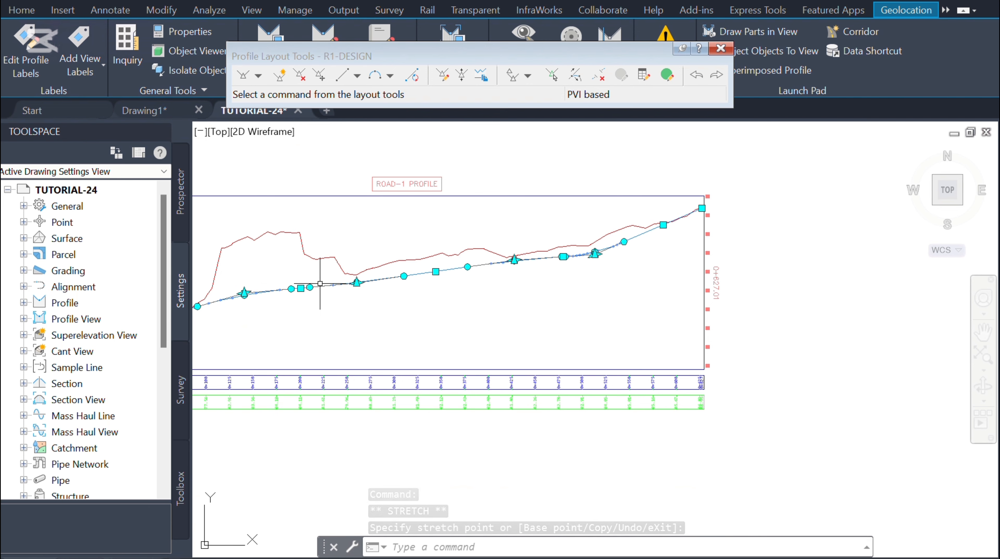
scroll(226, 289, "up", 5)
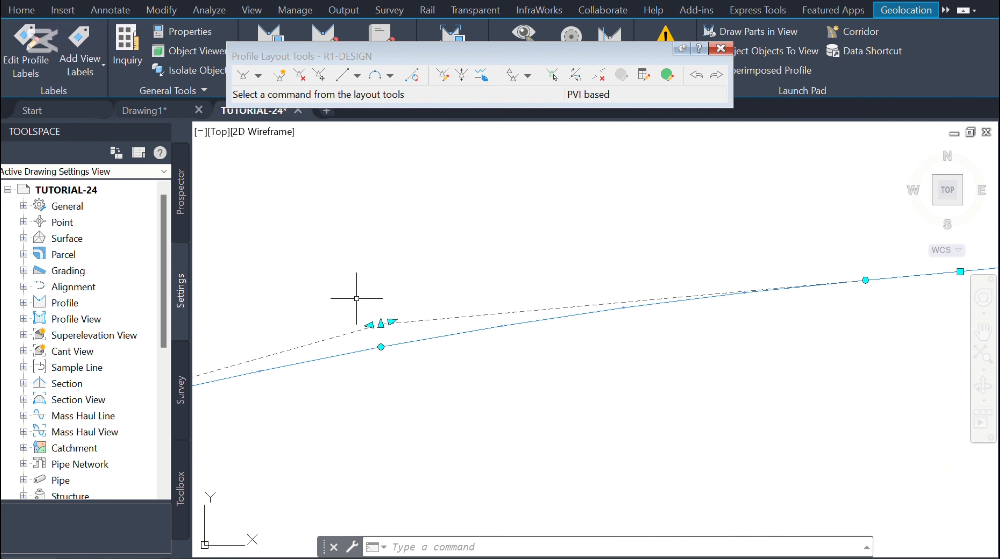
left_click(380, 324)
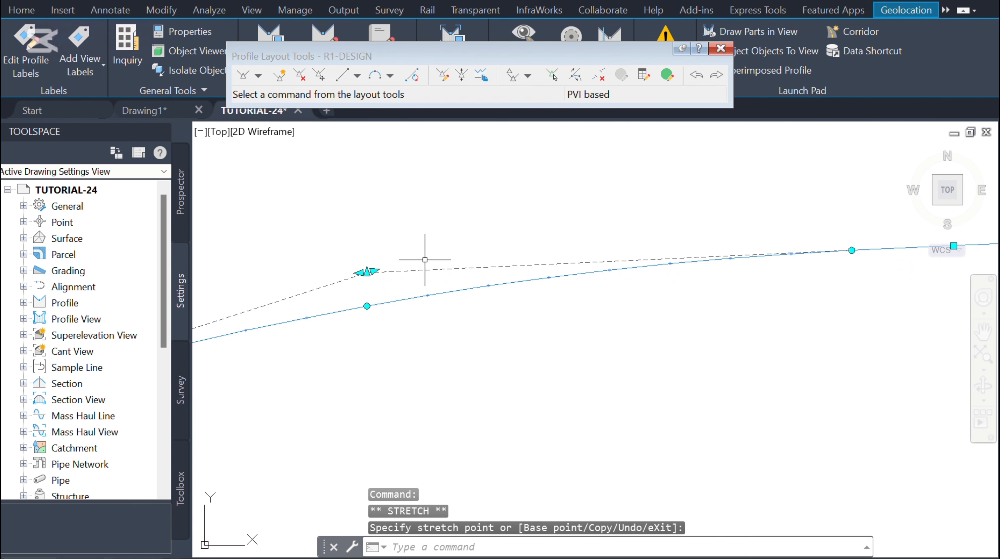
scroll(548, 237, "down", 5)
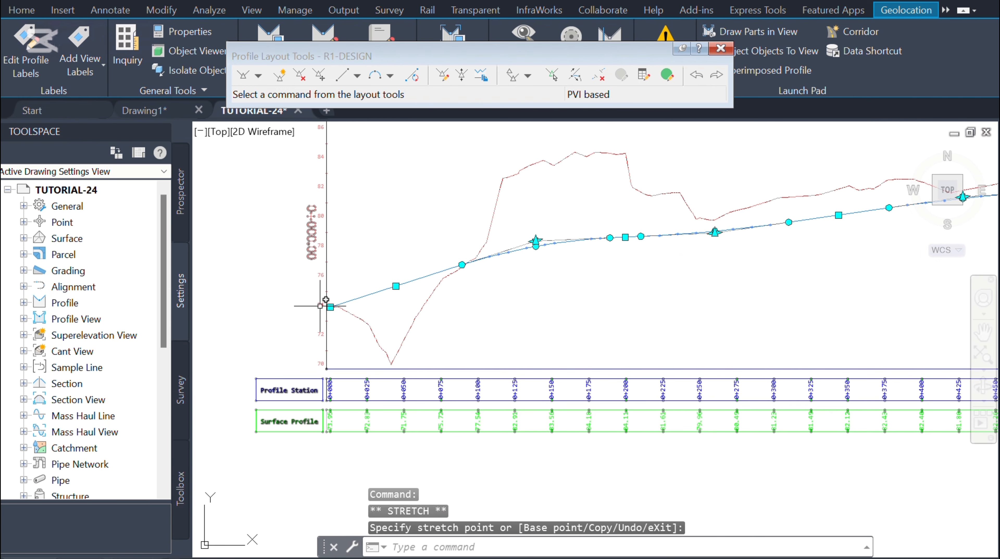
Step: Raise the design profile's start point at station 0+000 to about 75 m
left_click(330, 307)
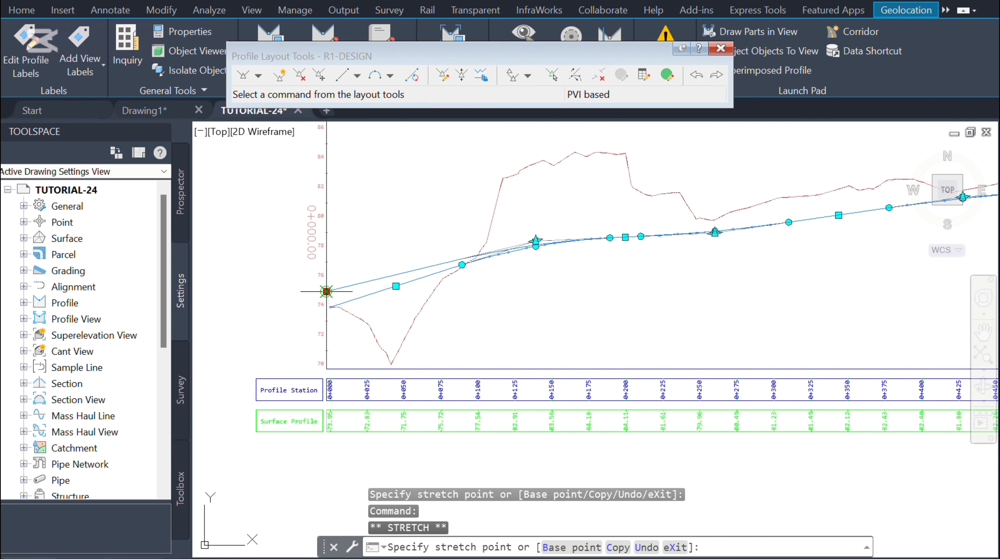
left_click(326, 291)
scroll(326, 291, "down", 3)
scroll(575, 193, "up", 5)
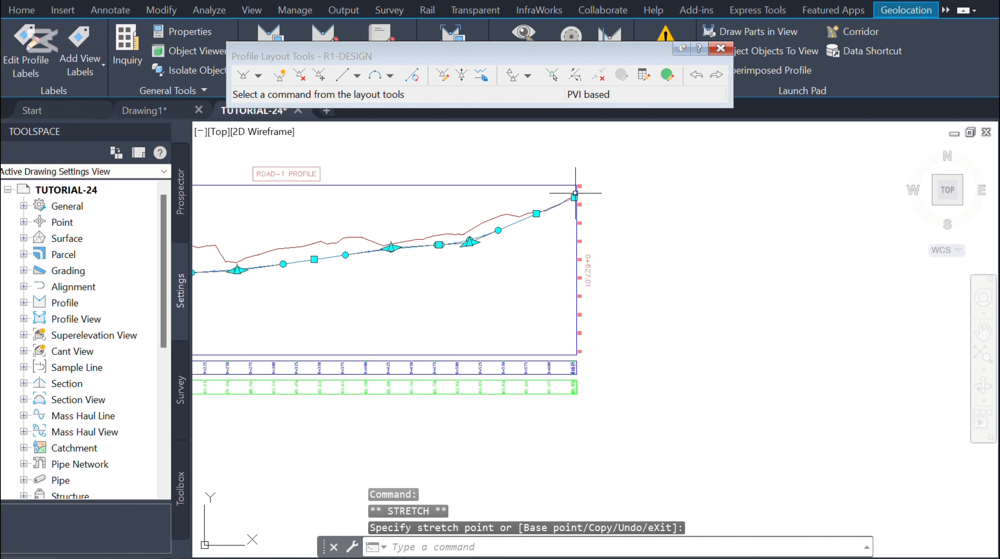
scroll(575, 193, "up", 3)
Step: Lower the design profile's end point at station 0+627 slightly
left_click(568, 208)
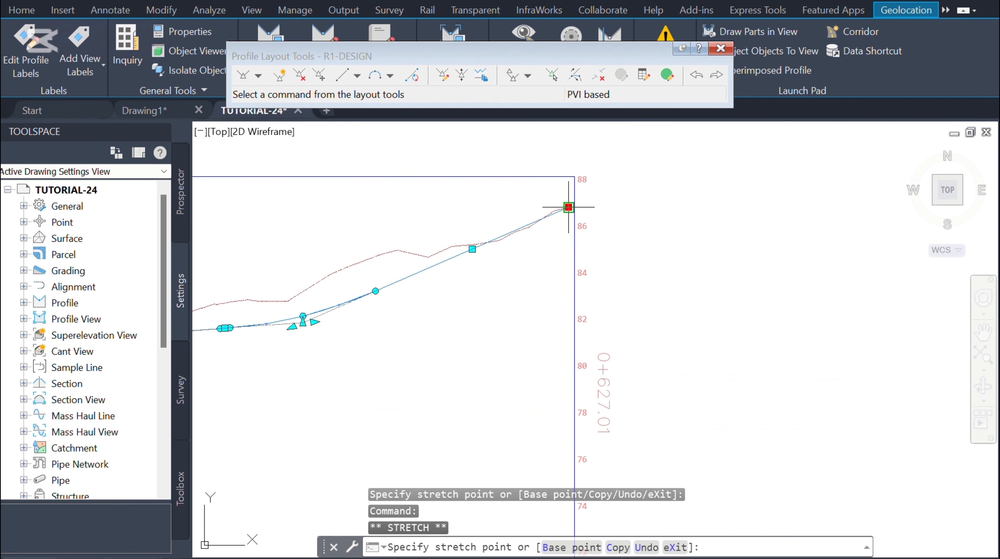
left_click(571, 218)
scroll(627, 279, "down", 5)
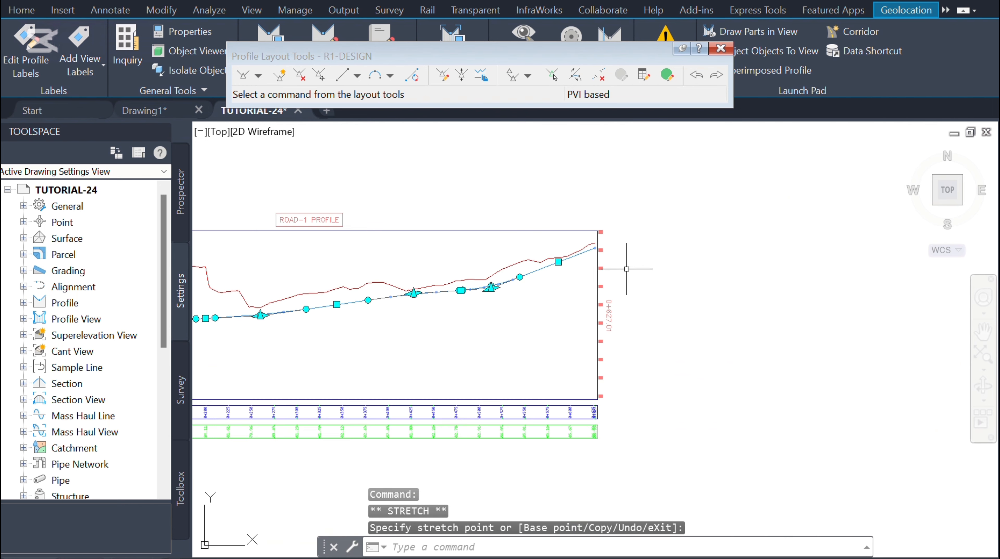
scroll(350, 334, "up", 2)
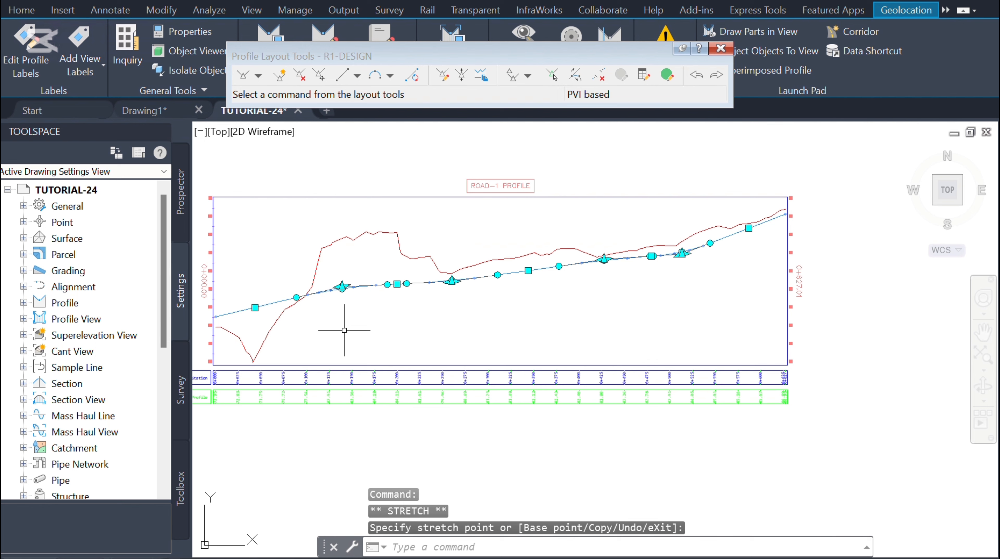
Step: Set the first PVI's station to 0+000 in the design profile's PVI grid view
key("Escape")
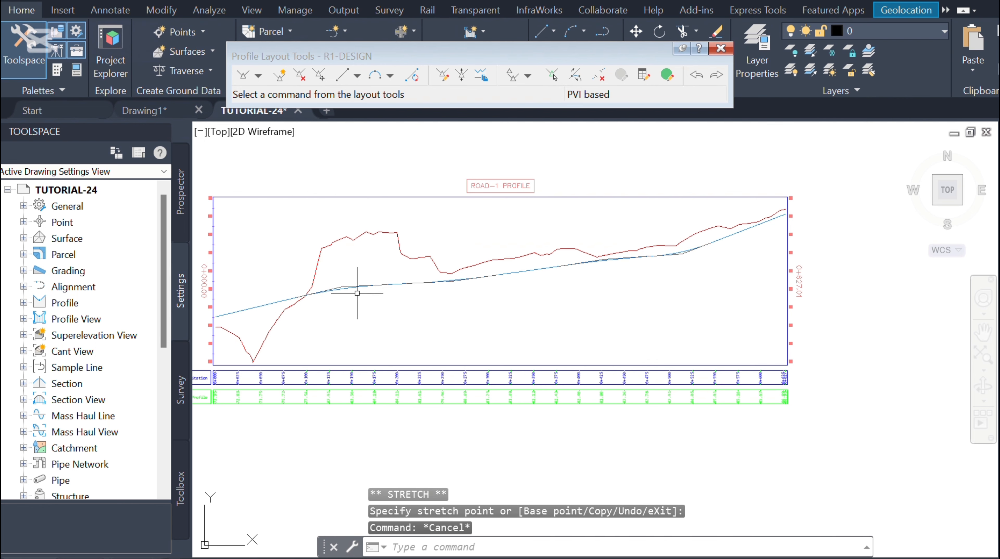
left_click(667, 76)
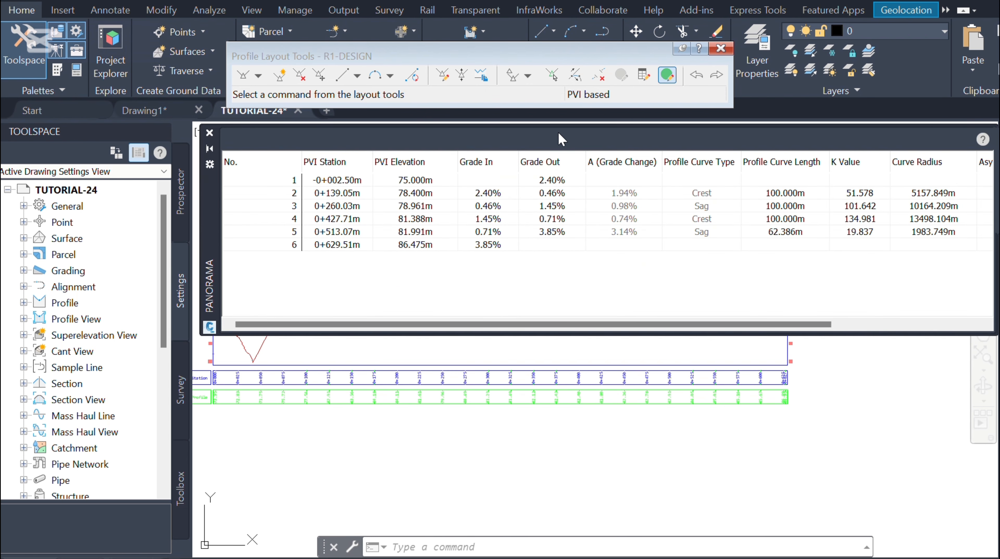
left_click_drag(222, 221, 154, 231)
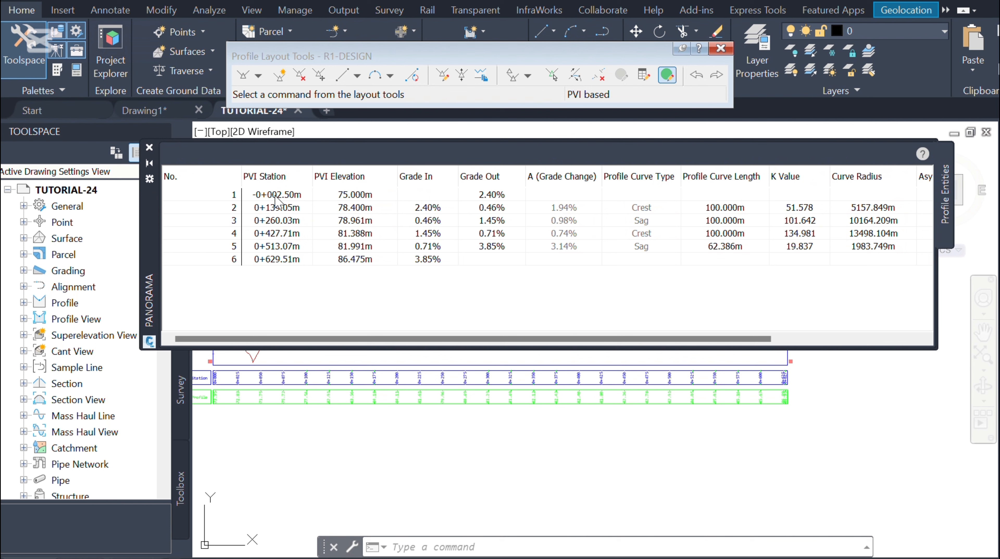
left_click(291, 196)
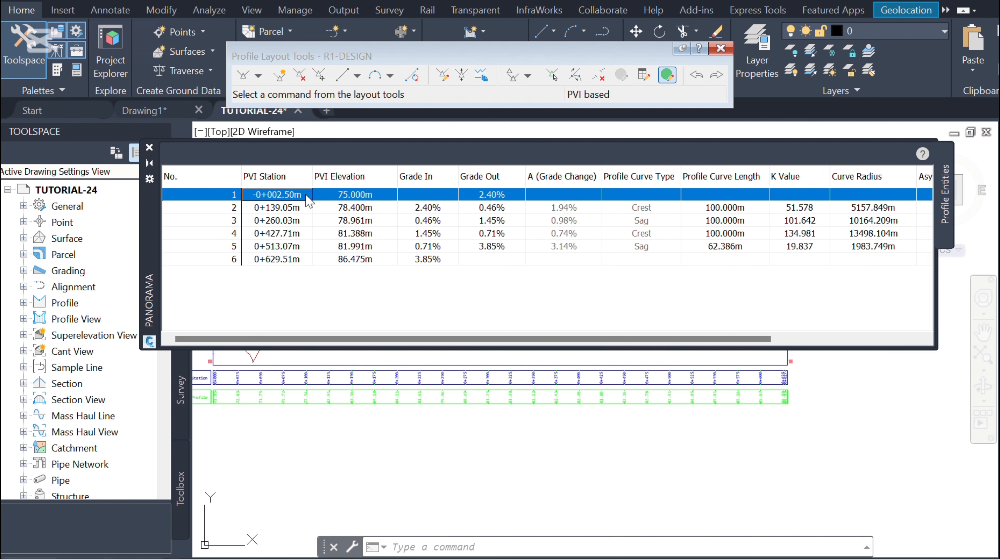
left_click(308, 195)
type("0")
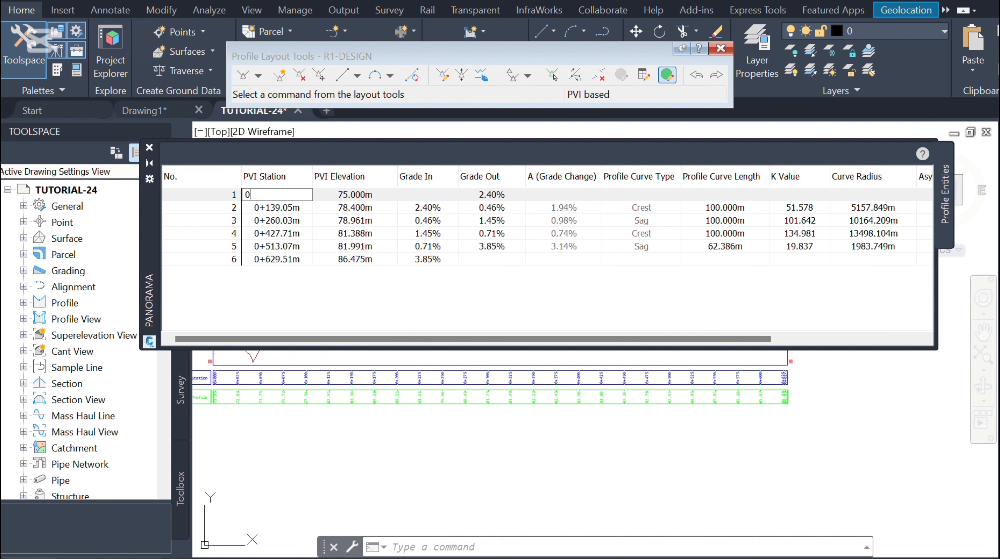
key("Return")
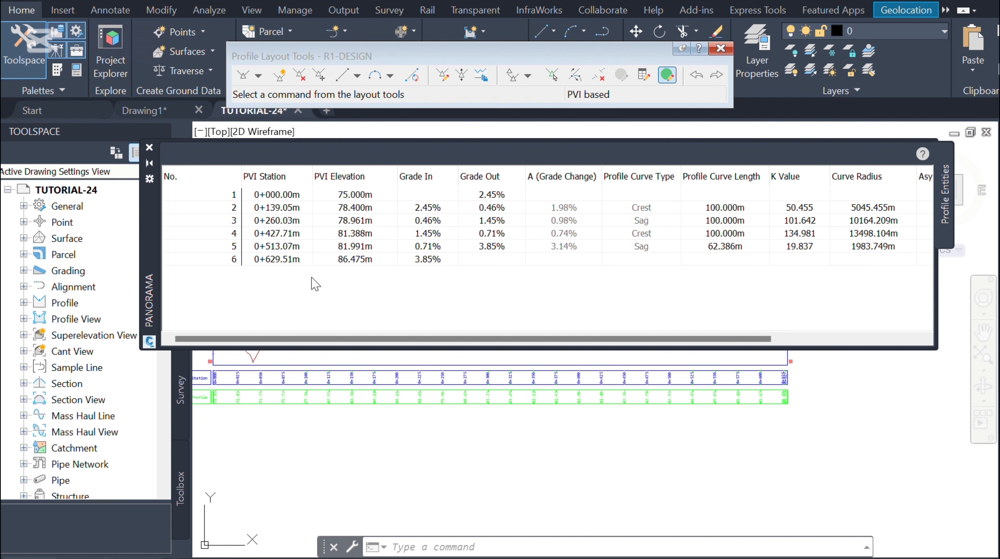
Step: Review the PVI grades and vertical curve lengths in the grid view, then close it
left_click(303, 211)
left_click(304, 212)
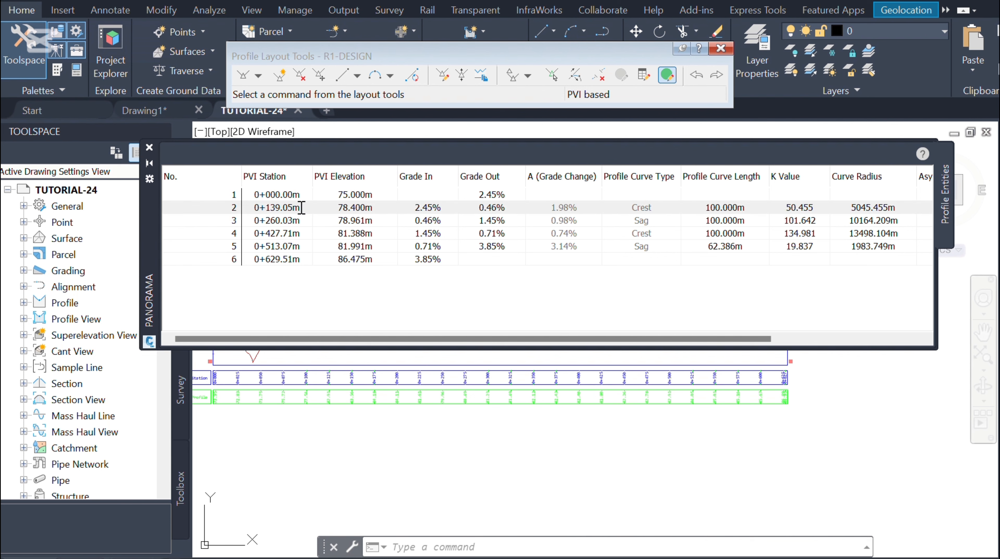
left_click(306, 217)
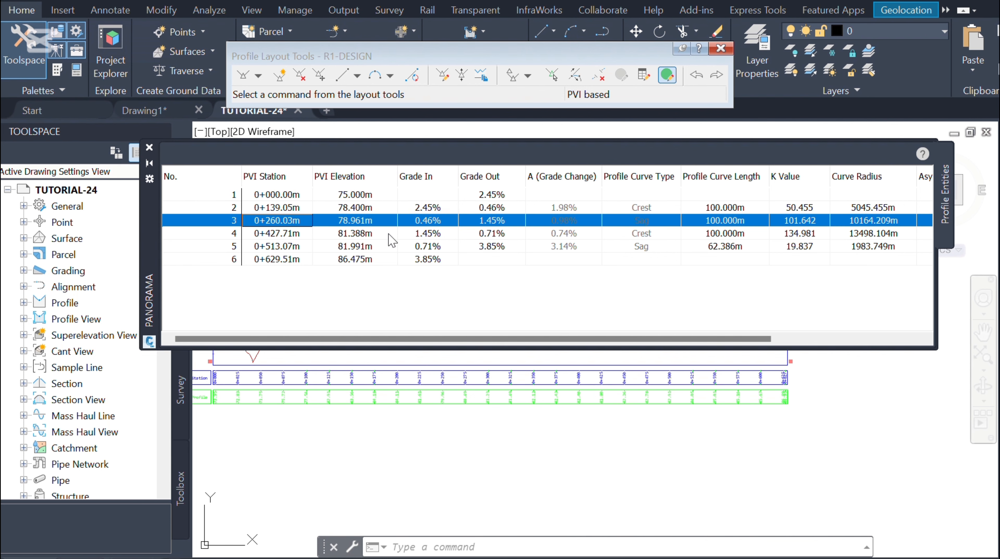
left_click(372, 198)
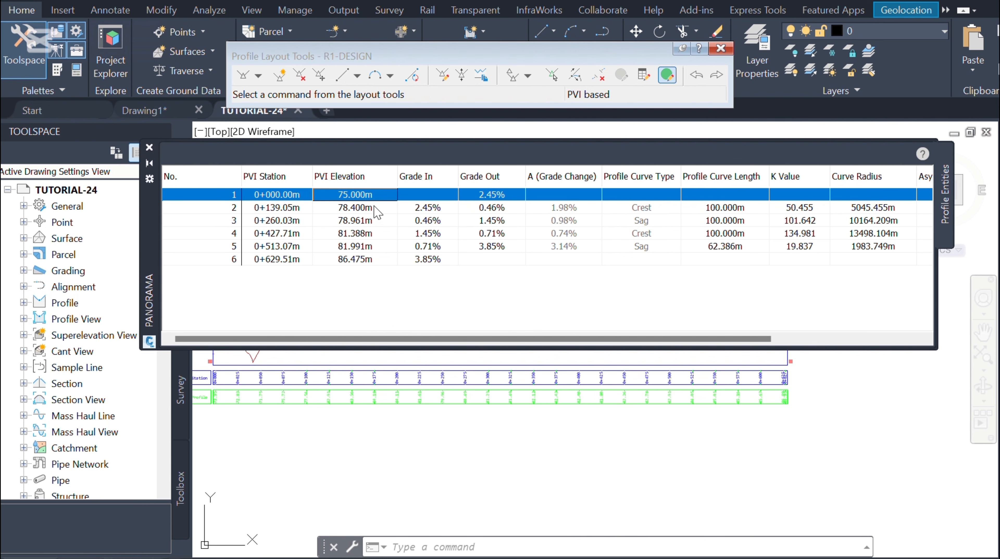
left_click(375, 211)
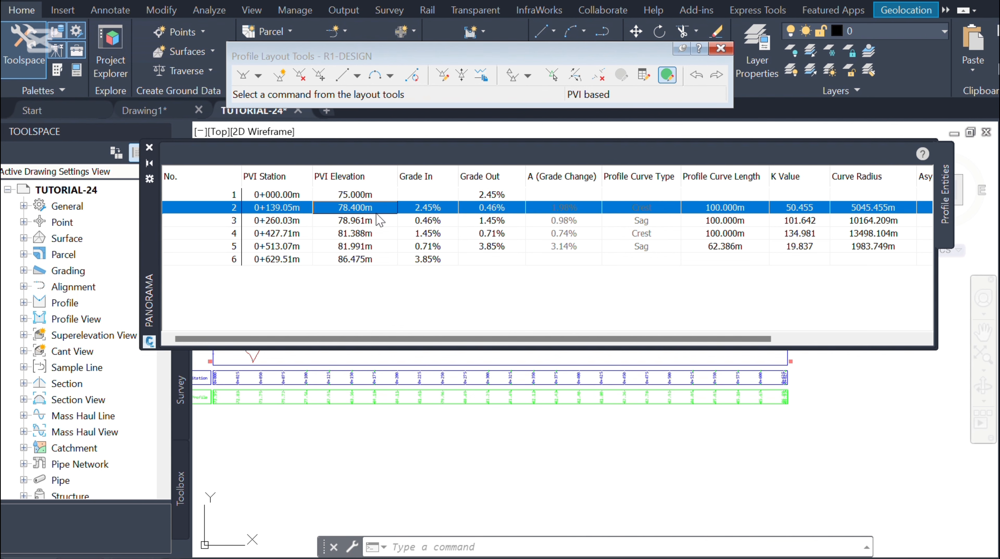
left_click(447, 208)
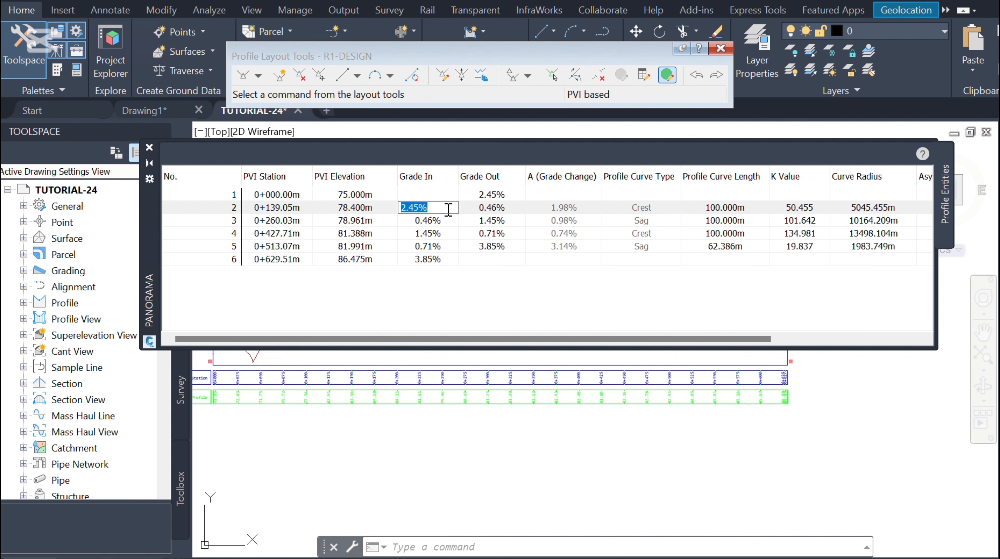
left_click(447, 222)
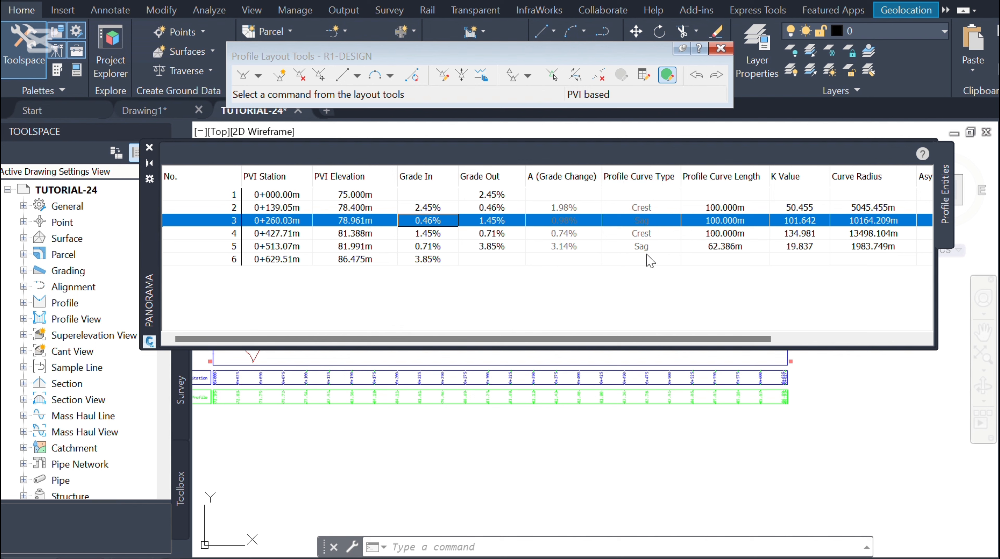
left_click(749, 208)
left_click(748, 207)
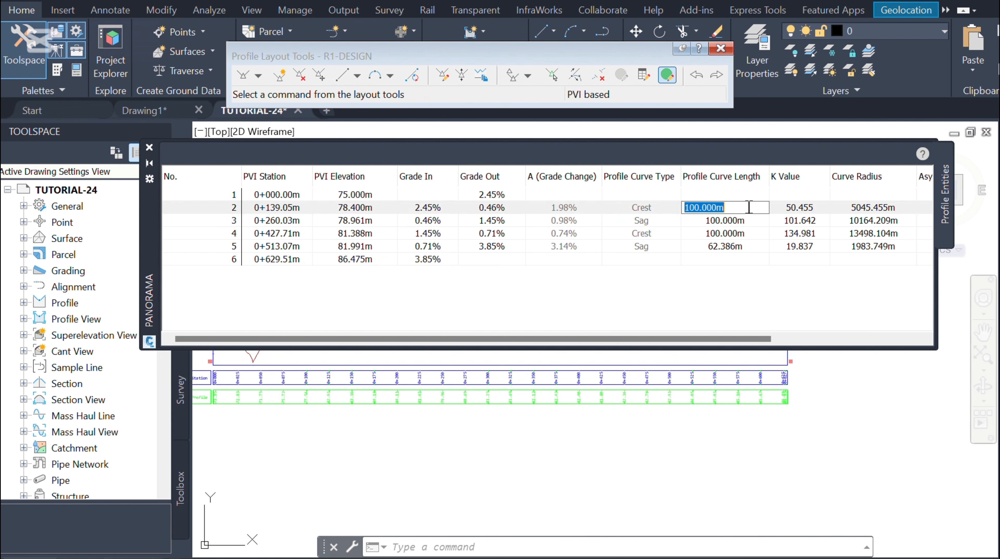
left_click(752, 222)
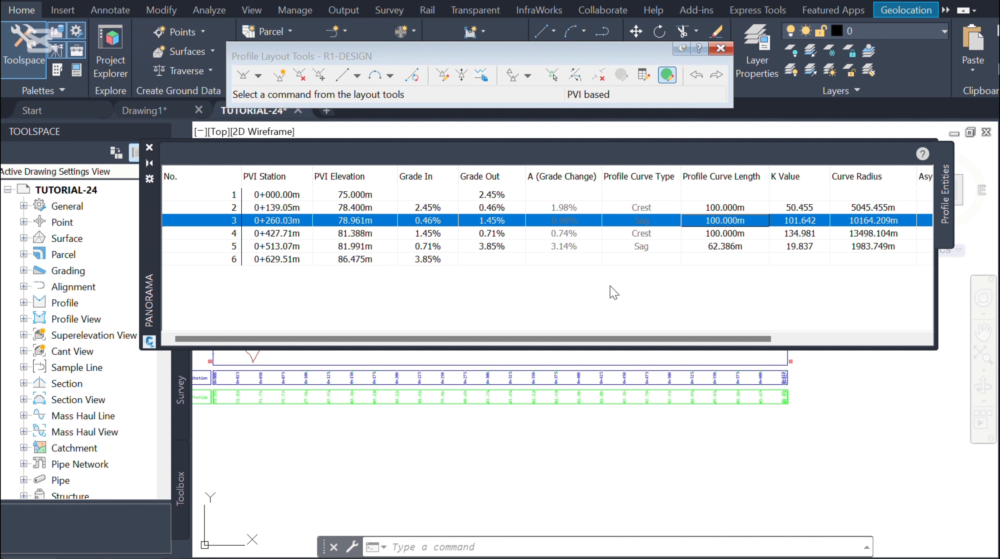
left_click_drag(456, 337, 663, 352)
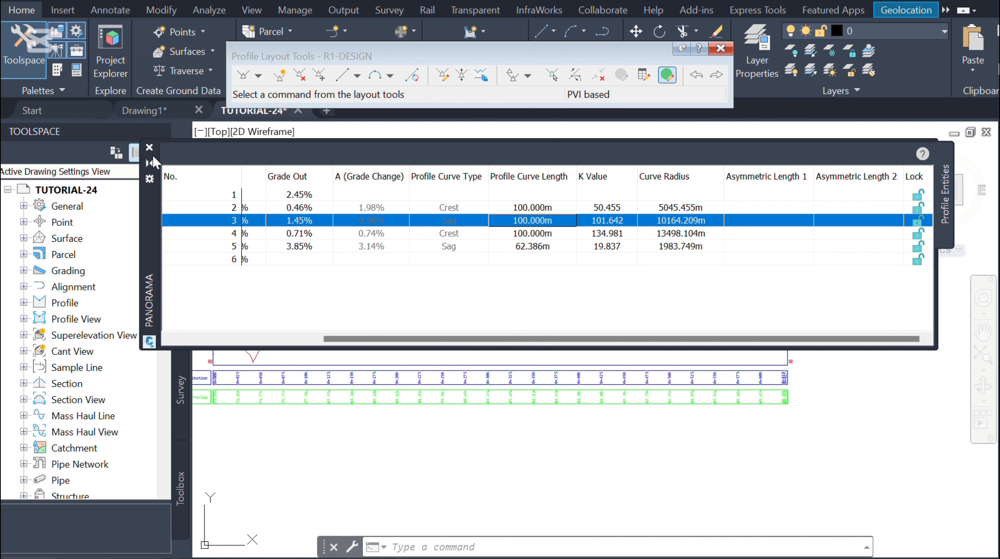
left_click(149, 148)
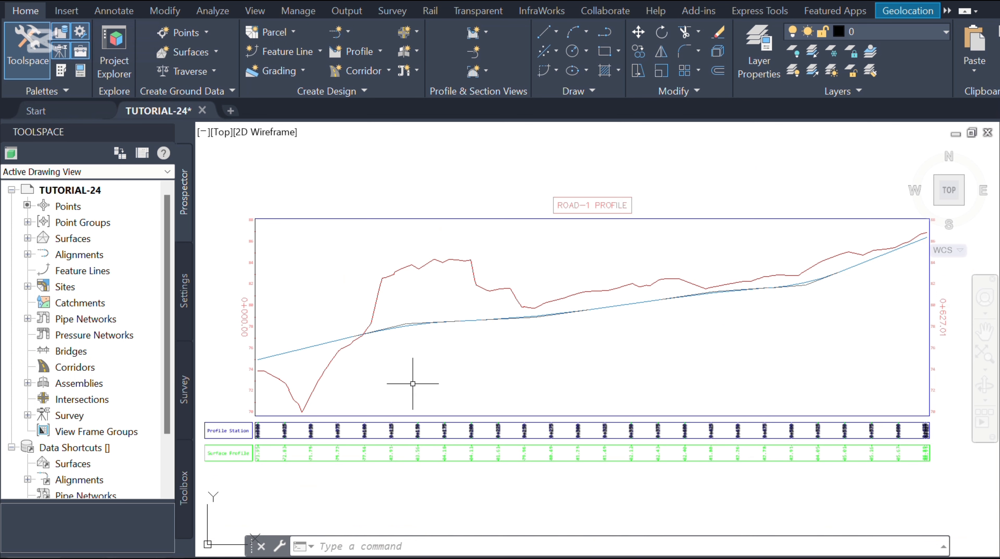
Step: Open the profile view's band properties and copy the Surface Profile style for a Profile Data band
left_click(408, 200)
left_click(387, 249)
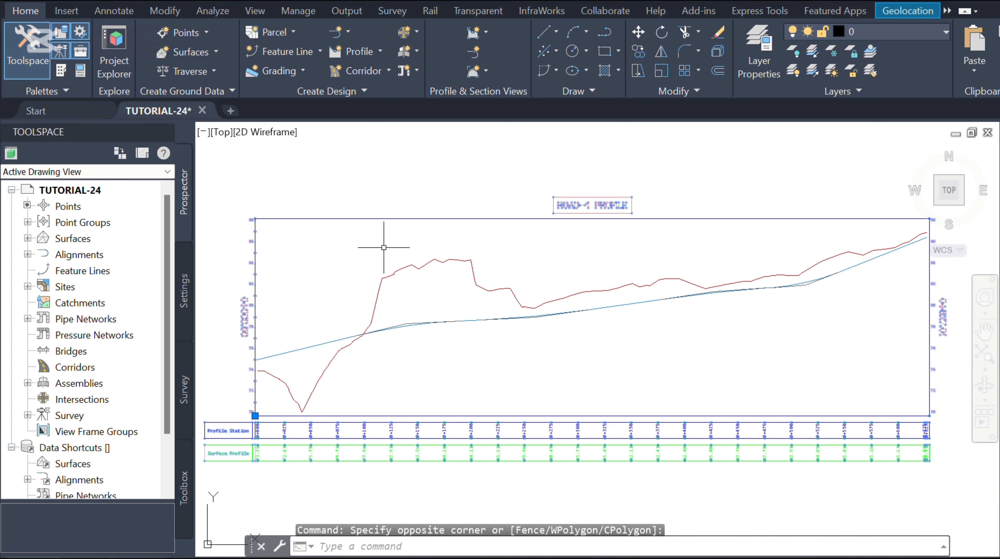
left_click(461, 73)
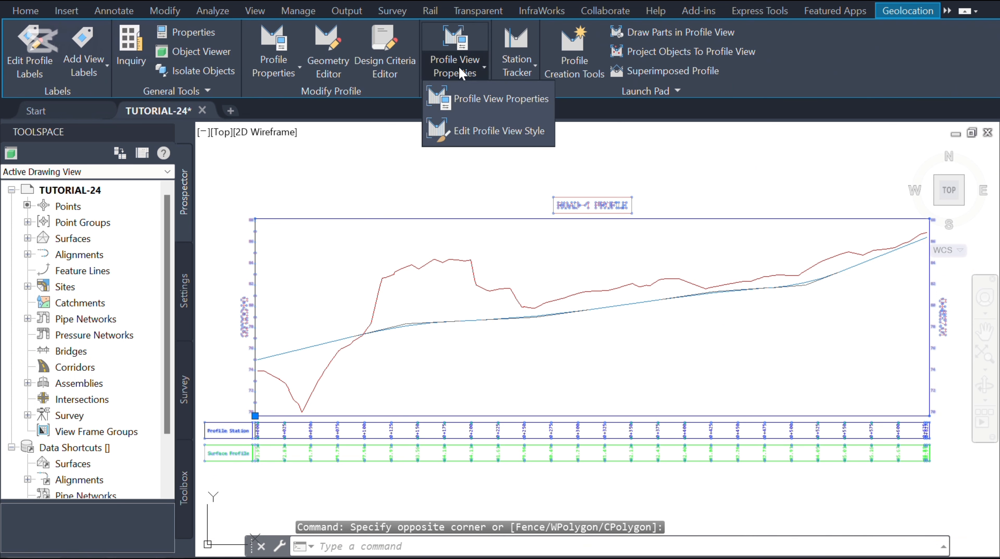
left_click(500, 102)
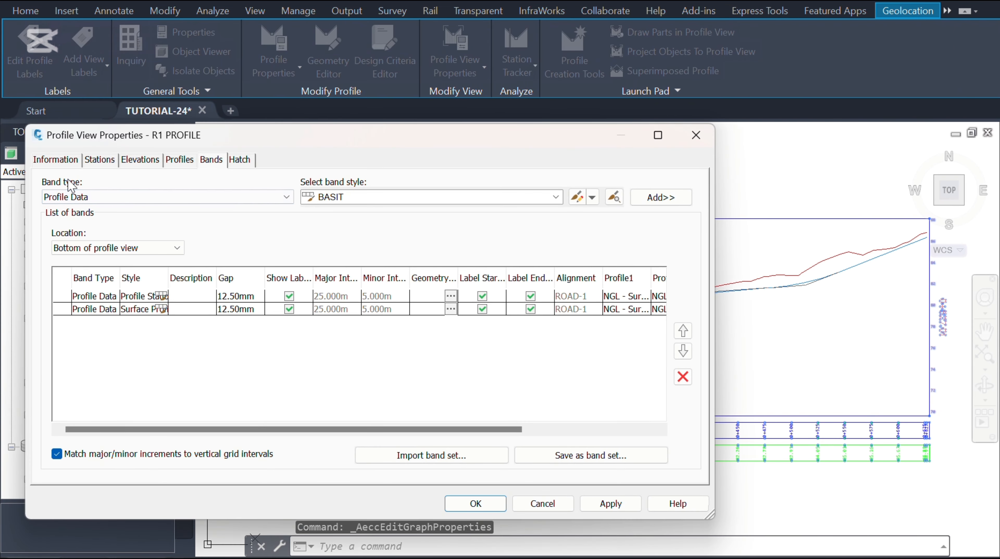
left_click(107, 197)
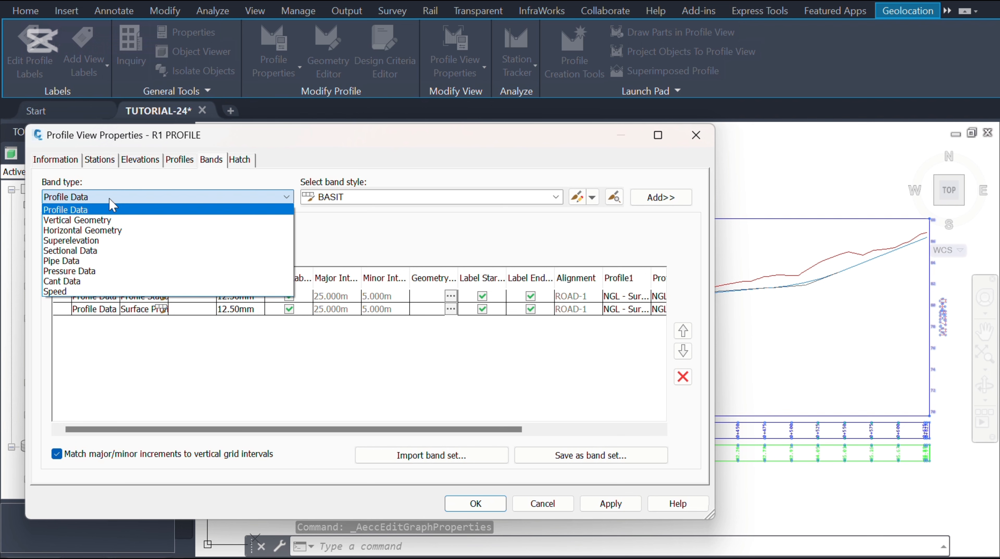
left_click(110, 199)
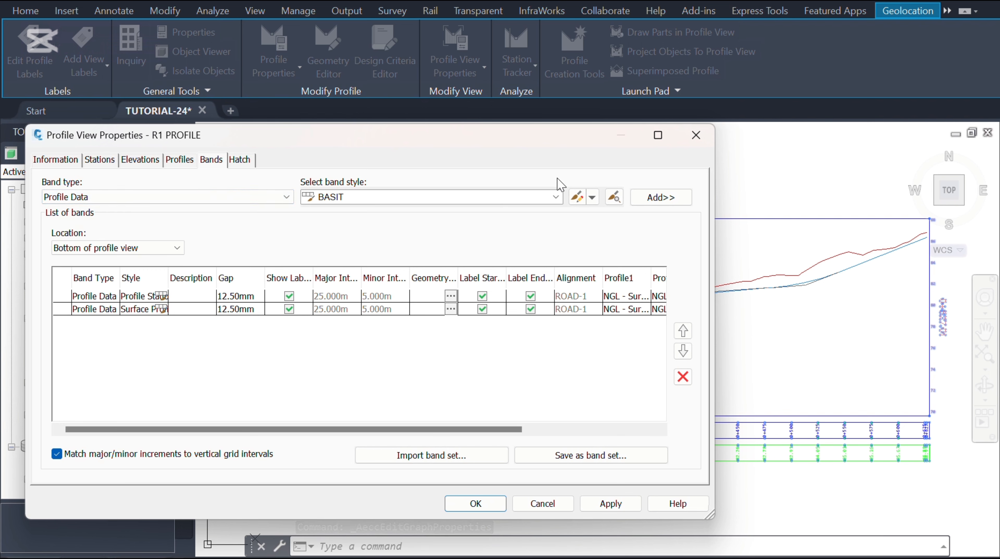
left_click(556, 197)
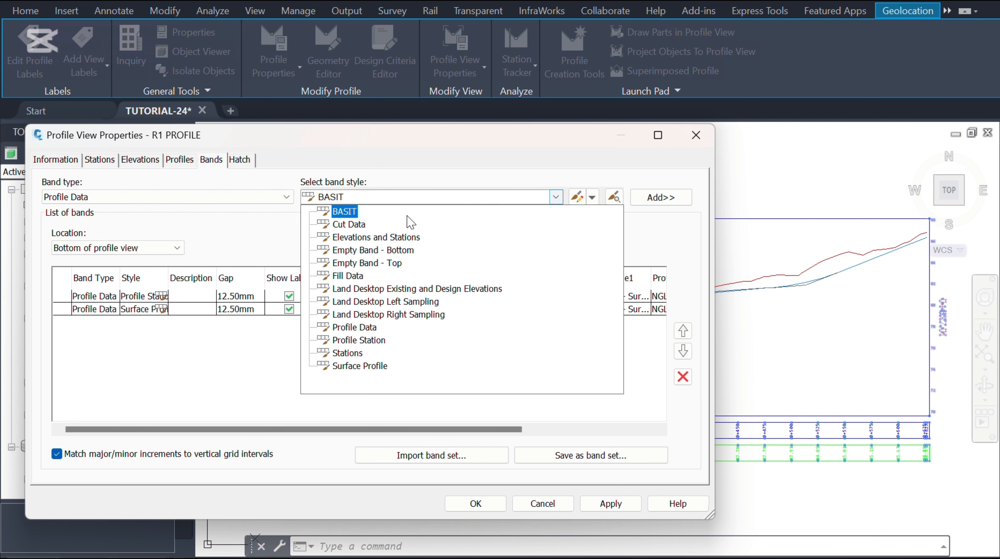
left_click(356, 367)
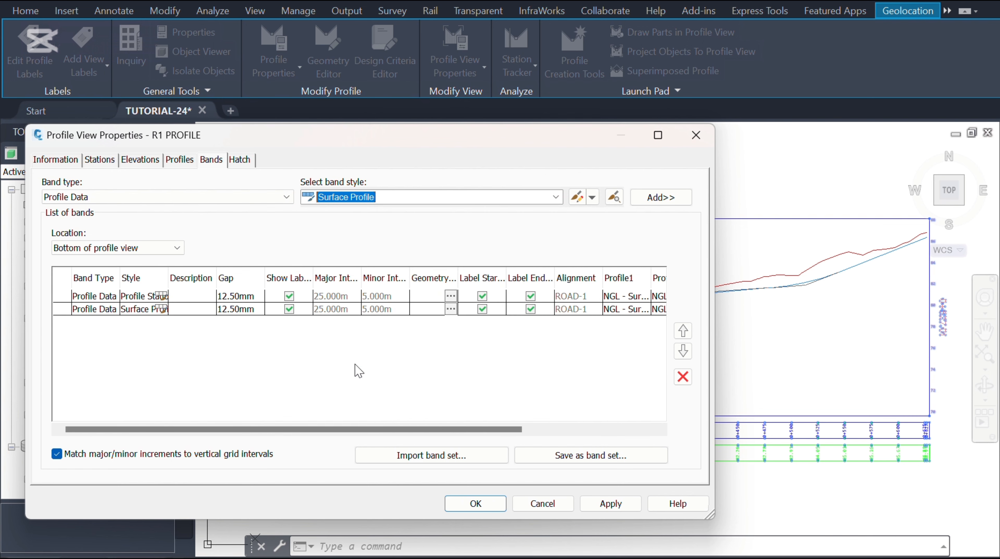
left_click(593, 198)
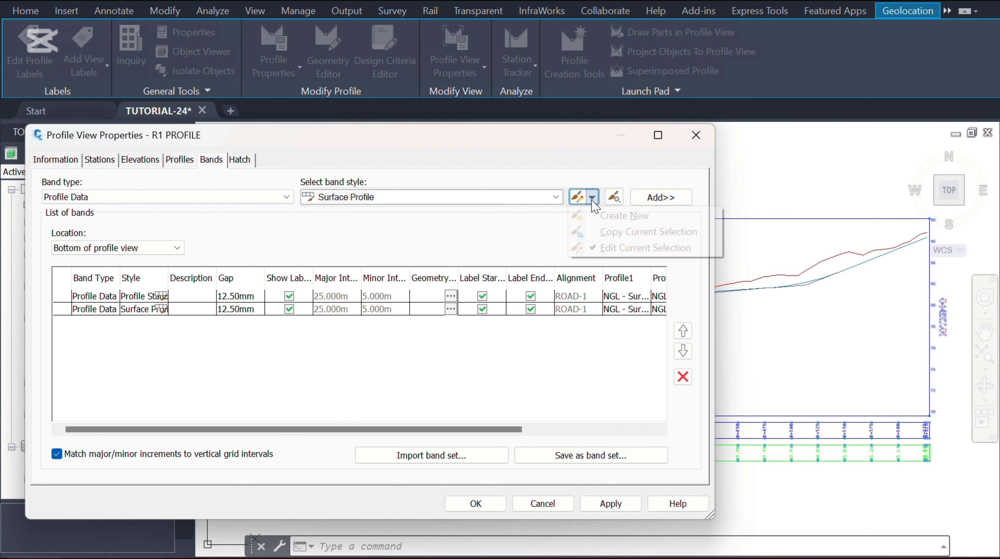
left_click(622, 233)
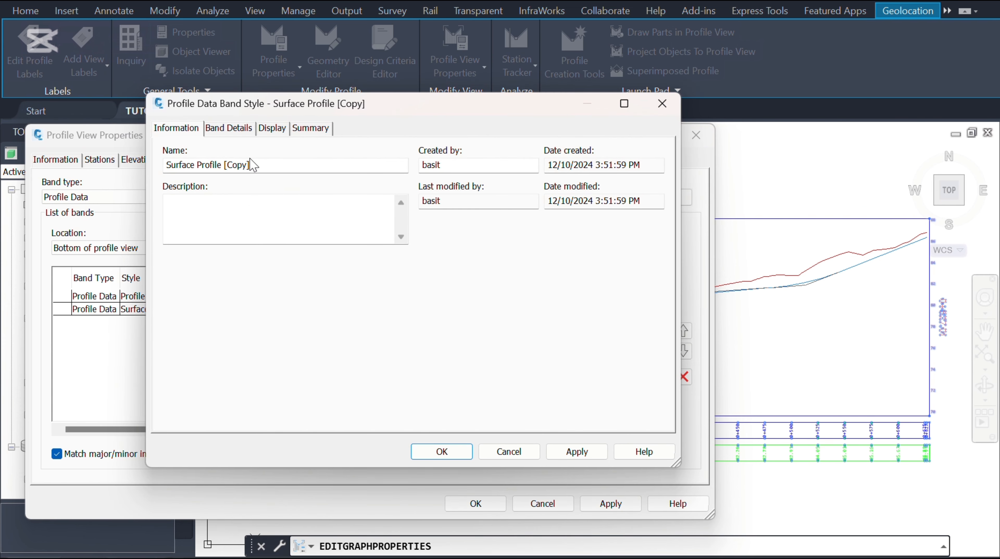
Step: Name the copied band style DESIGN PROFILE and copy that name
left_click_drag(262, 165, 140, 160)
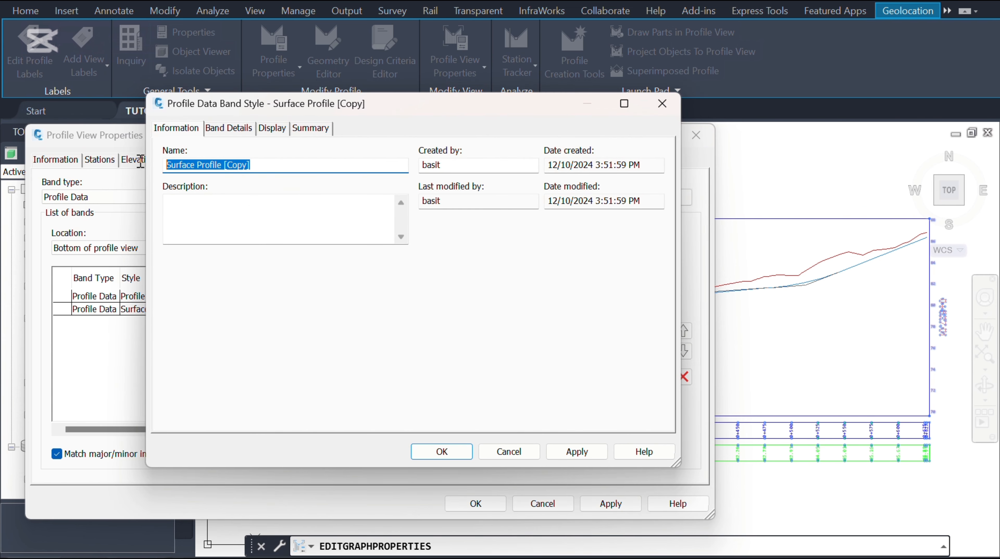
type("DESIGN PROFILE")
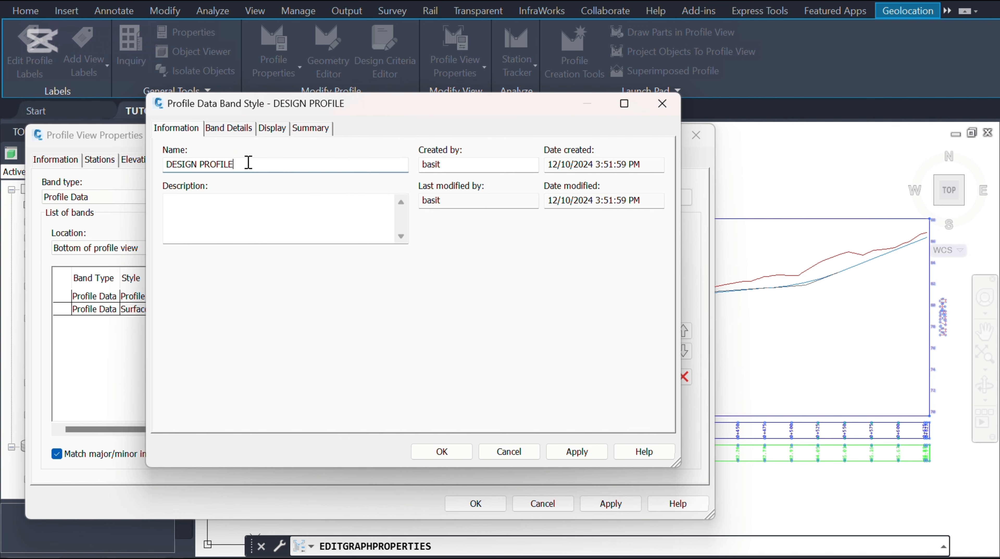
left_click_drag(235, 165, 168, 164)
key("ctrl+c")
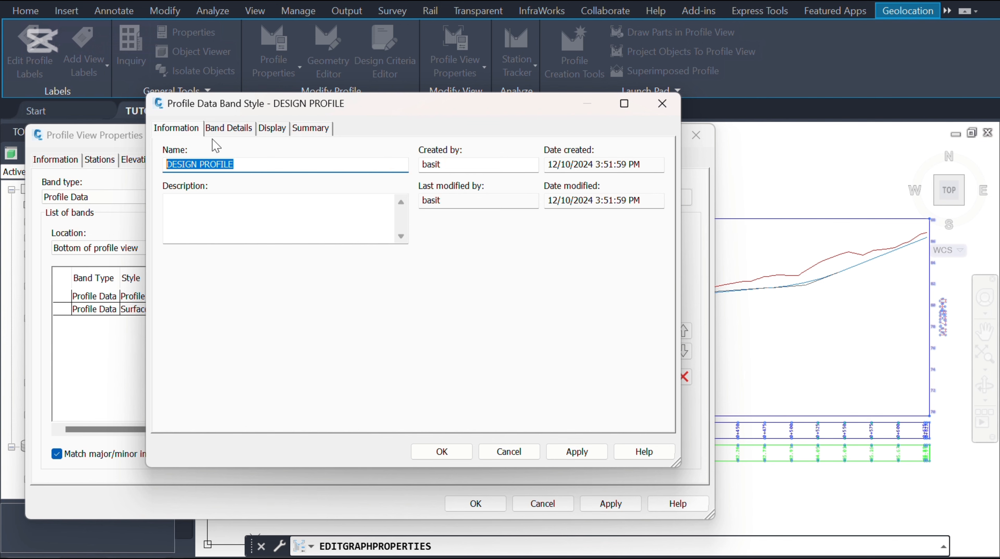
Step: Open the band title label composer and rename its text component DESIGN PROFILE
left_click(233, 128)
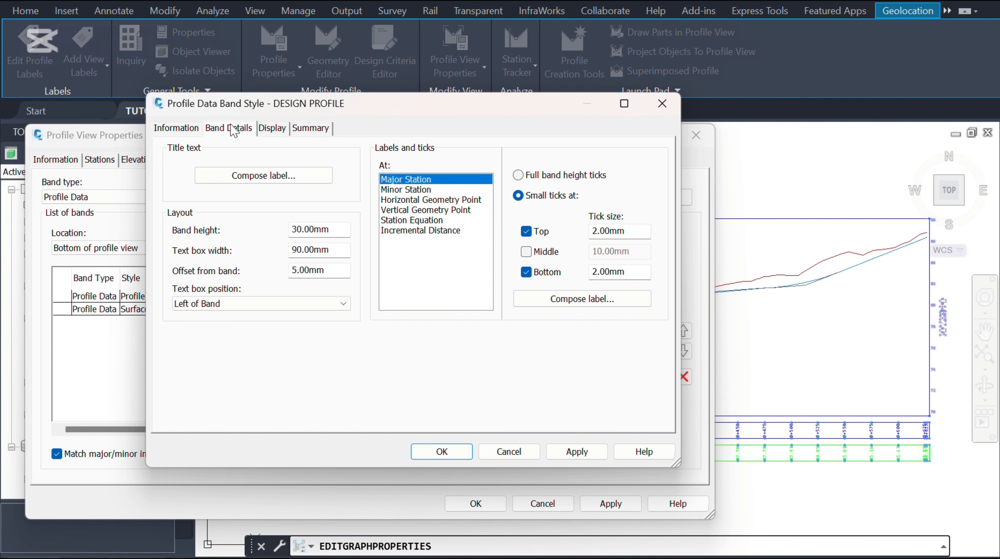
left_click(271, 181)
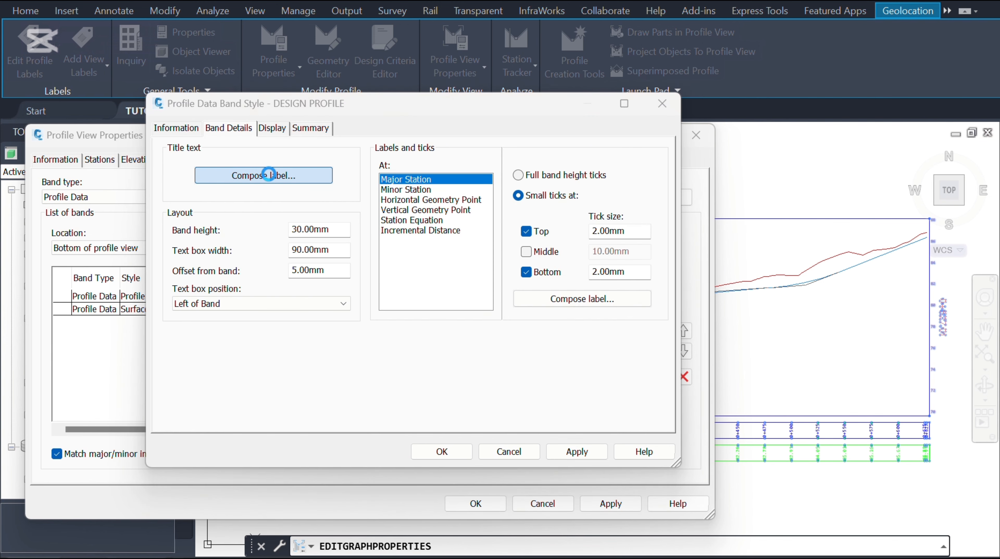
left_click(268, 174)
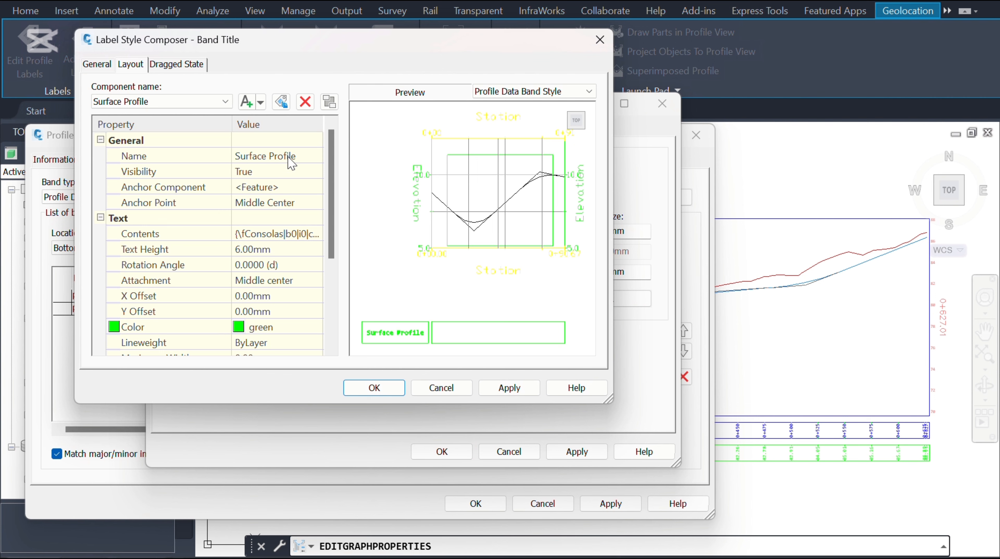
left_click(305, 159)
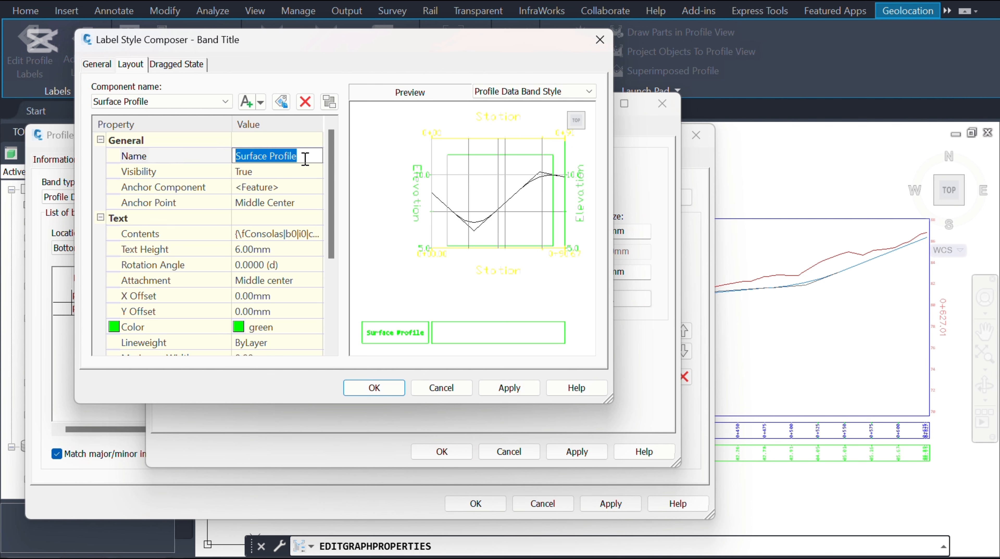
key("ctrl+v")
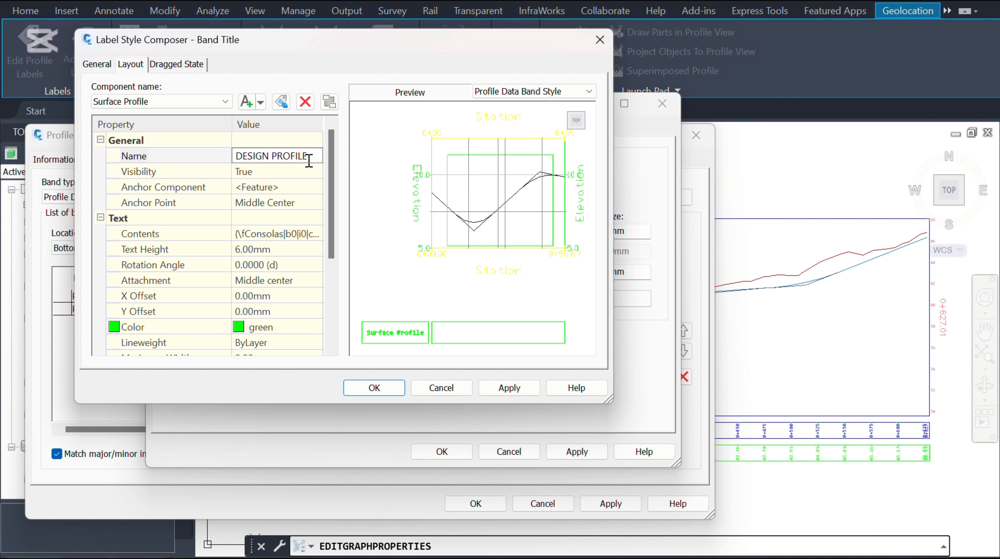
Step: Replace the band title's text contents with DESIGN PROFILE
left_click(313, 236)
left_click(315, 234)
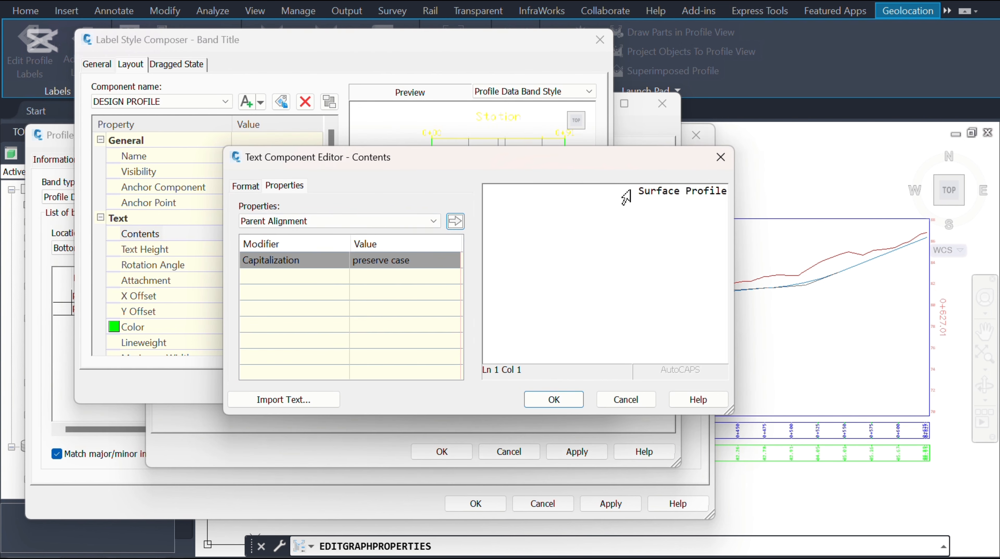
triple_click(626, 198)
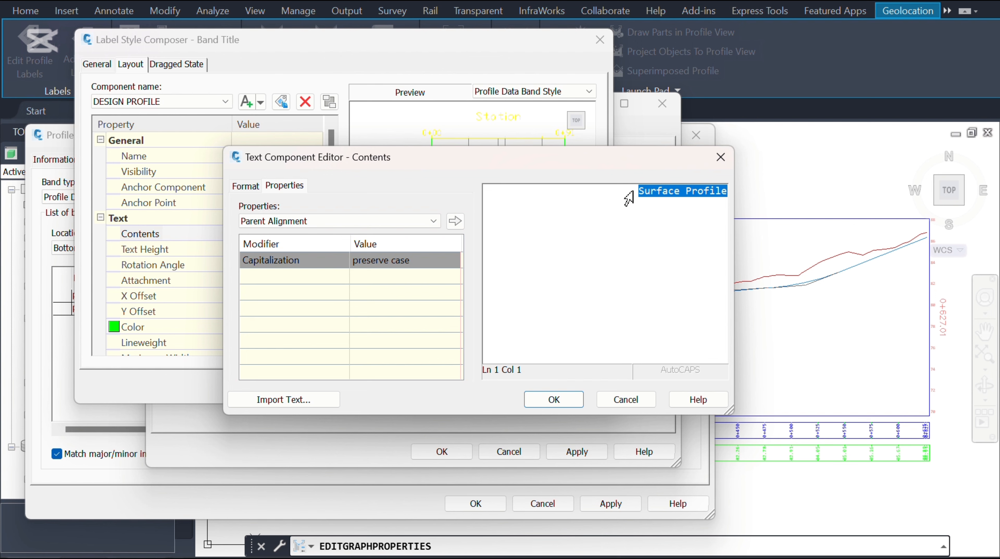
key("Delete")
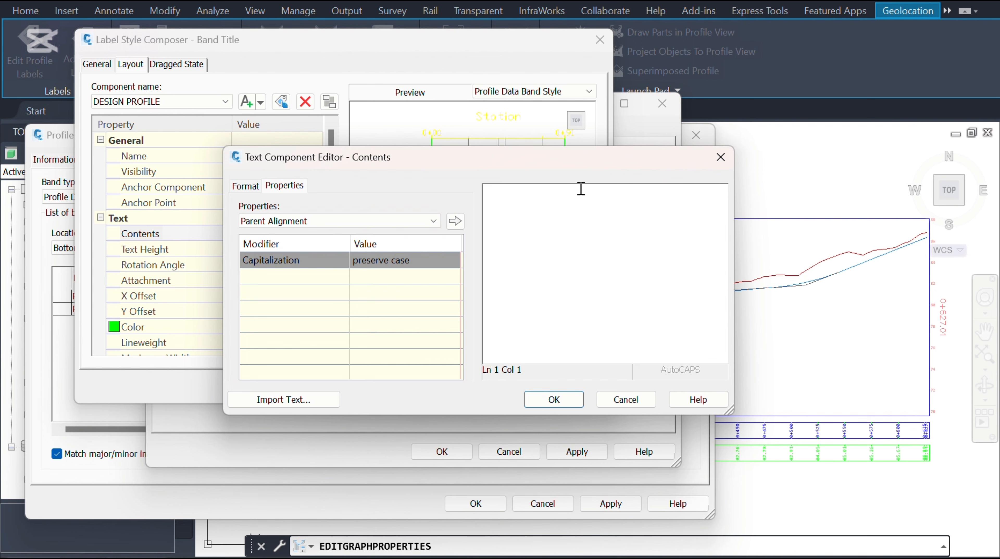
key("ctrl+v")
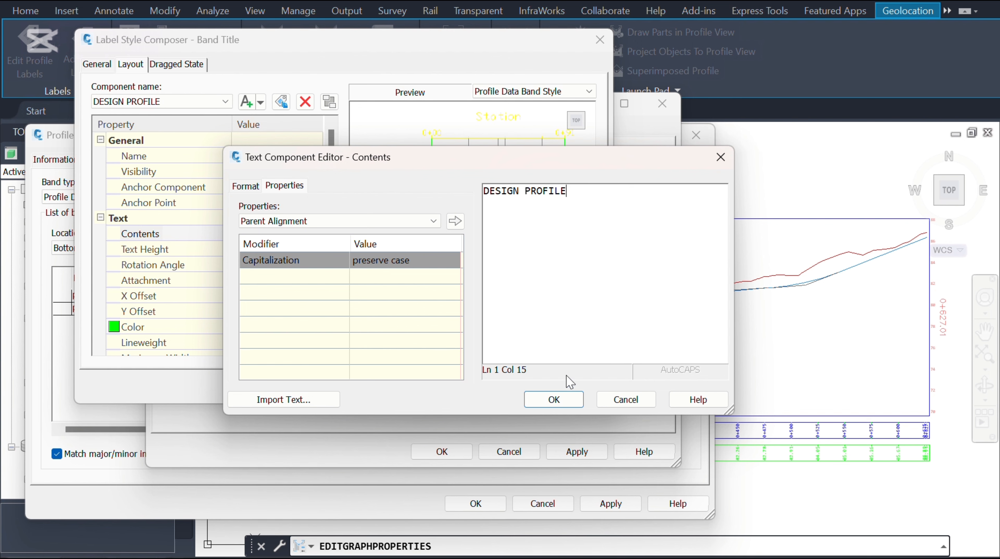
left_click(568, 401)
Step: Set the band title text color to cyan and close the title label composer
left_click(279, 330)
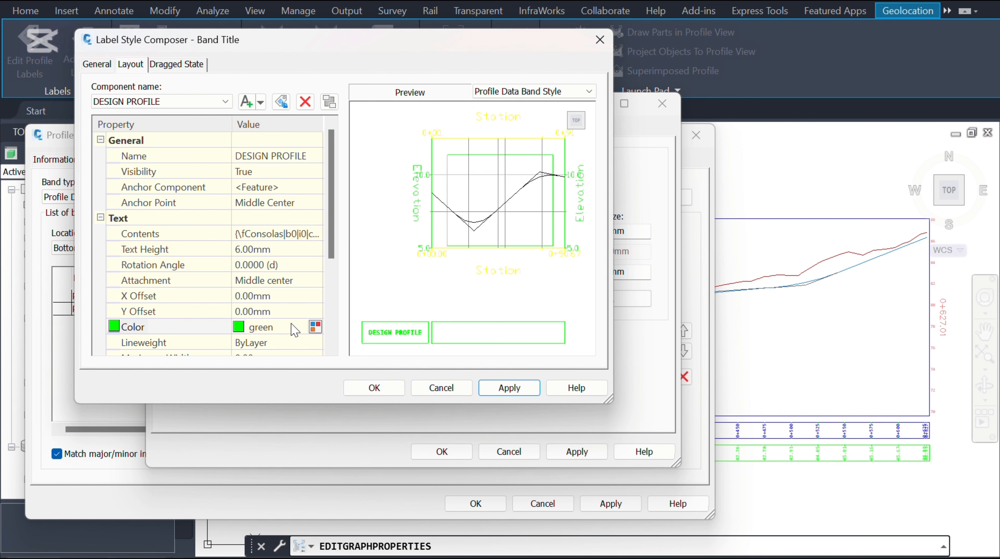
left_click(315, 327)
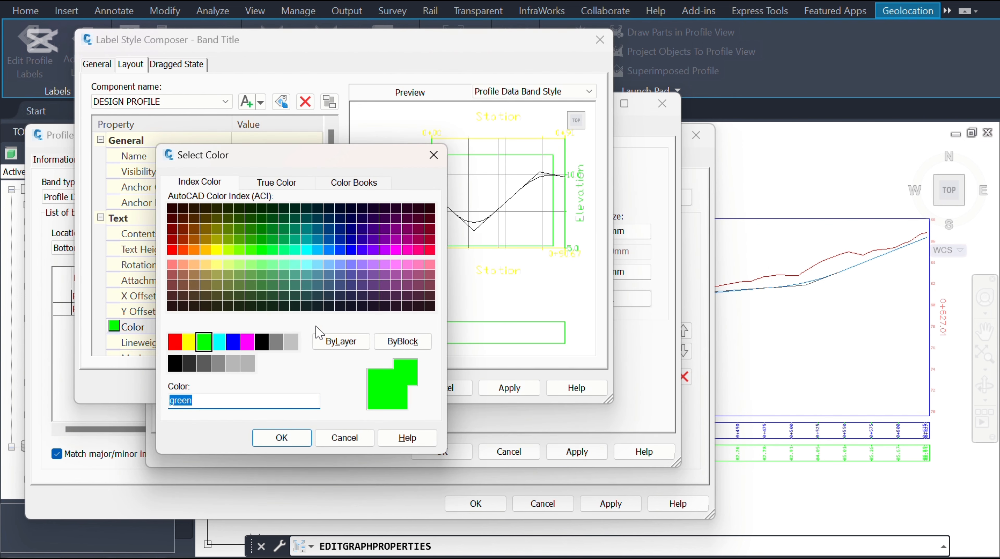
left_click(220, 345)
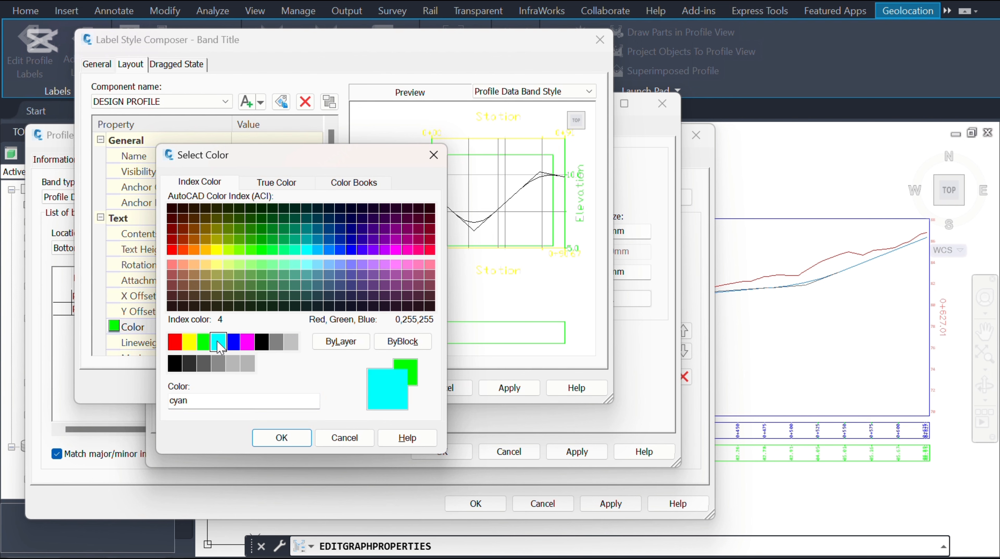
left_click(282, 438)
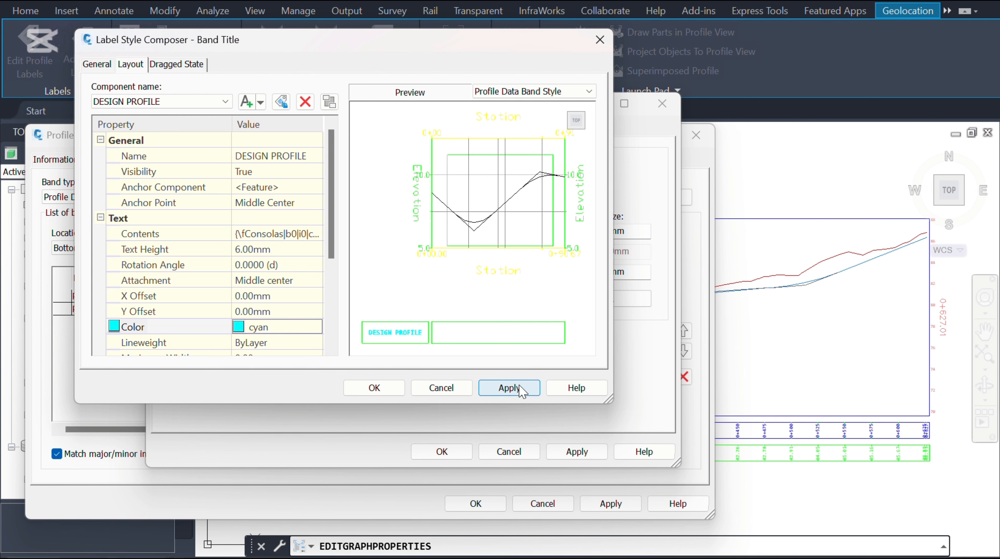
left_click(510, 387)
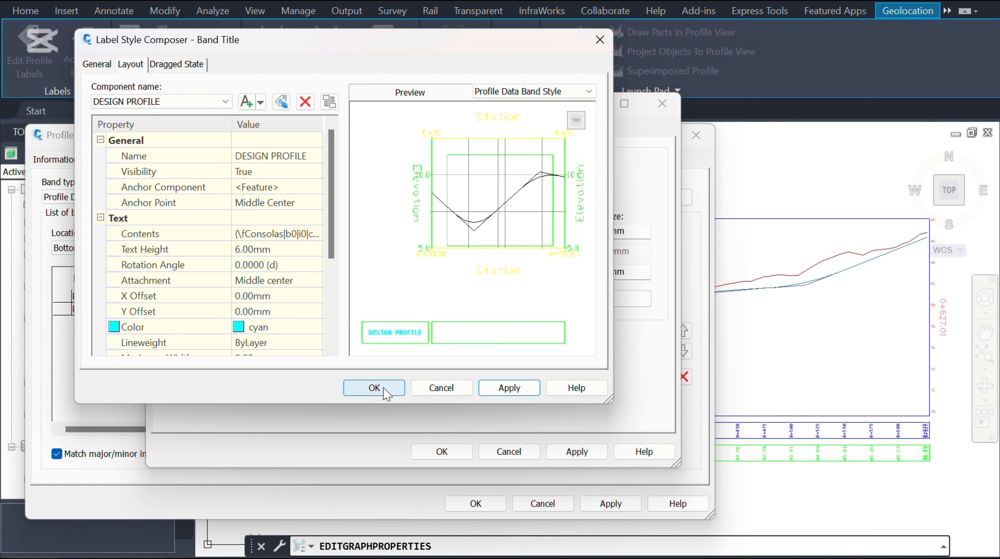
left_click(374, 387)
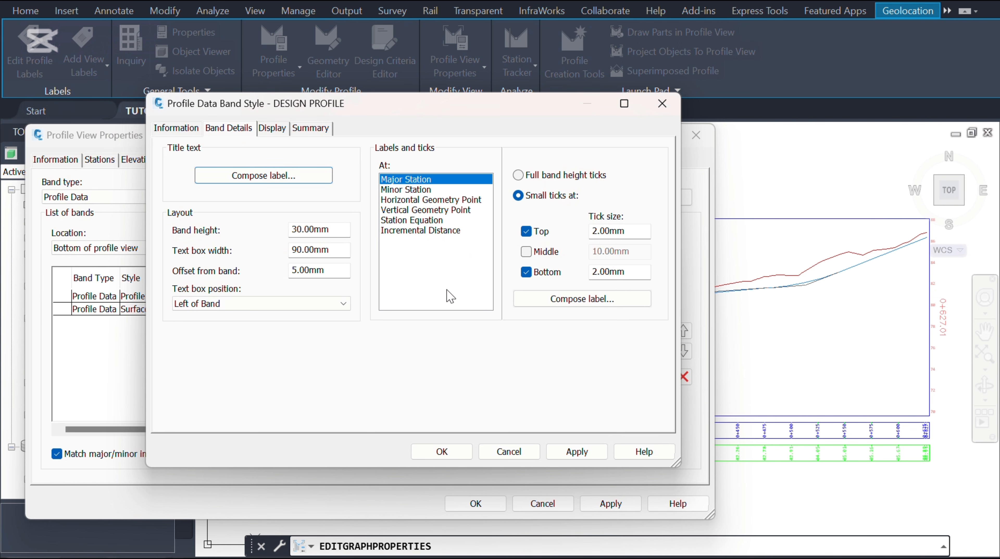
Step: Open the major station label composer and rename its text component DESIGN PROFILE
left_click(574, 299)
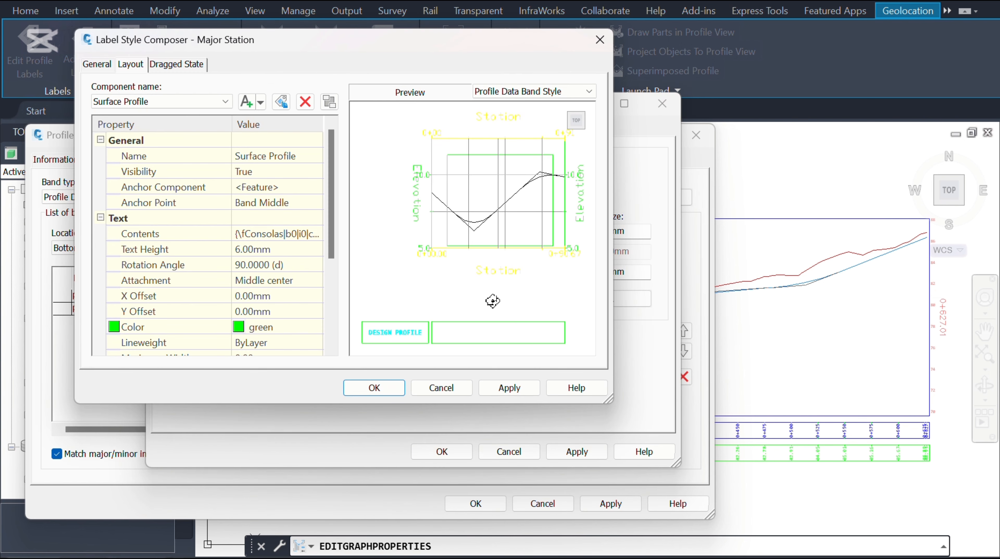
left_click(305, 157)
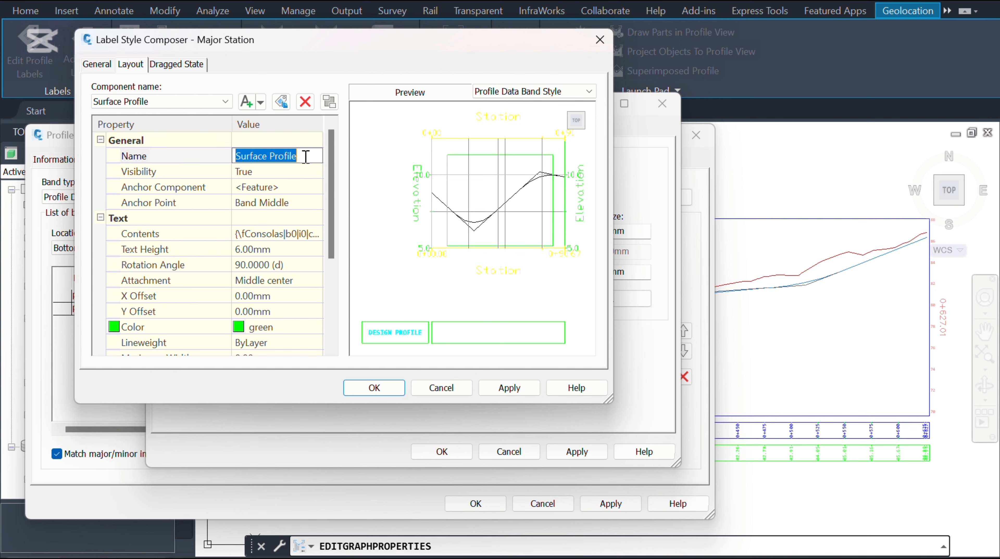
type("DESIGN PROFILE")
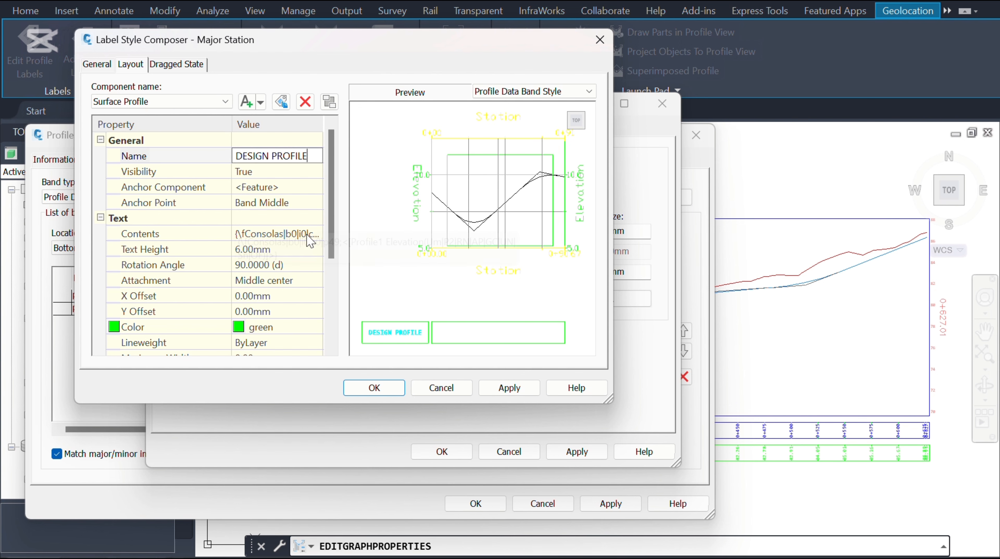
Step: Replace the major station label contents with the Profile2 Elevation property
left_click(318, 238)
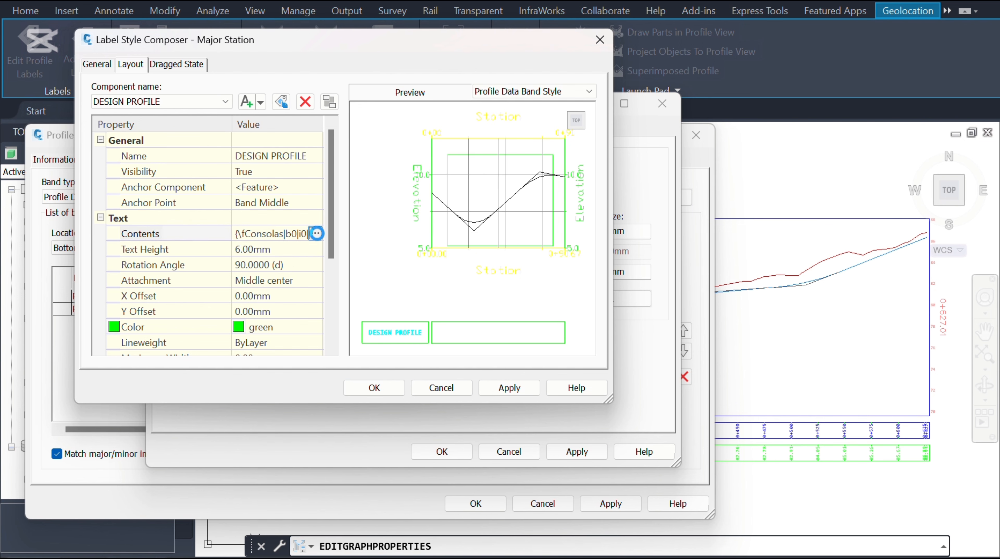
left_click(314, 234)
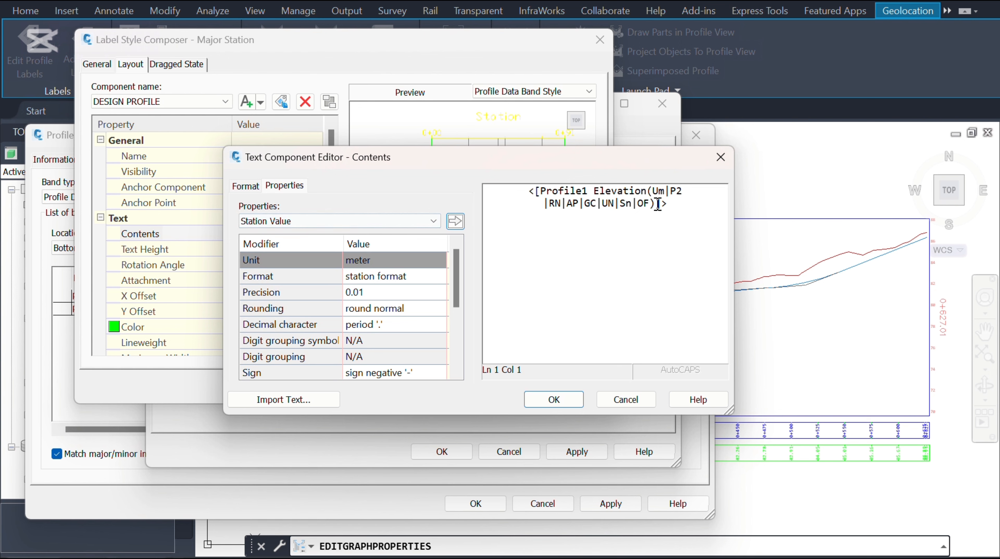
left_click_drag(672, 206, 537, 180)
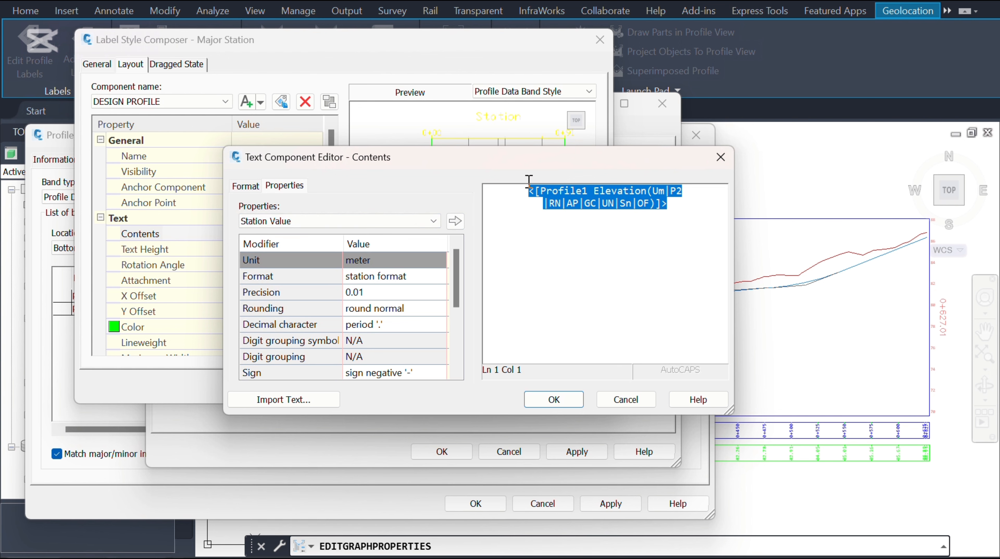
key("Delete")
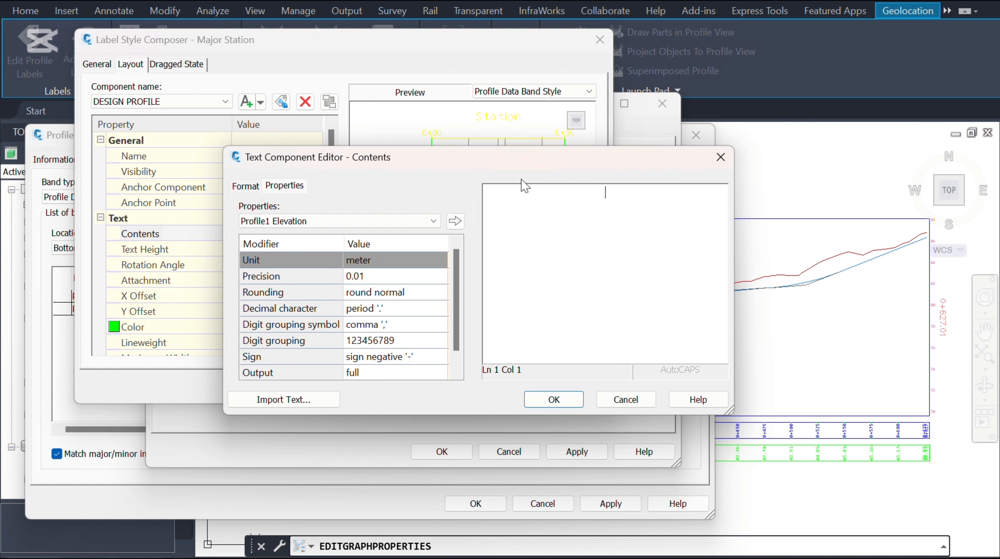
left_click(434, 221)
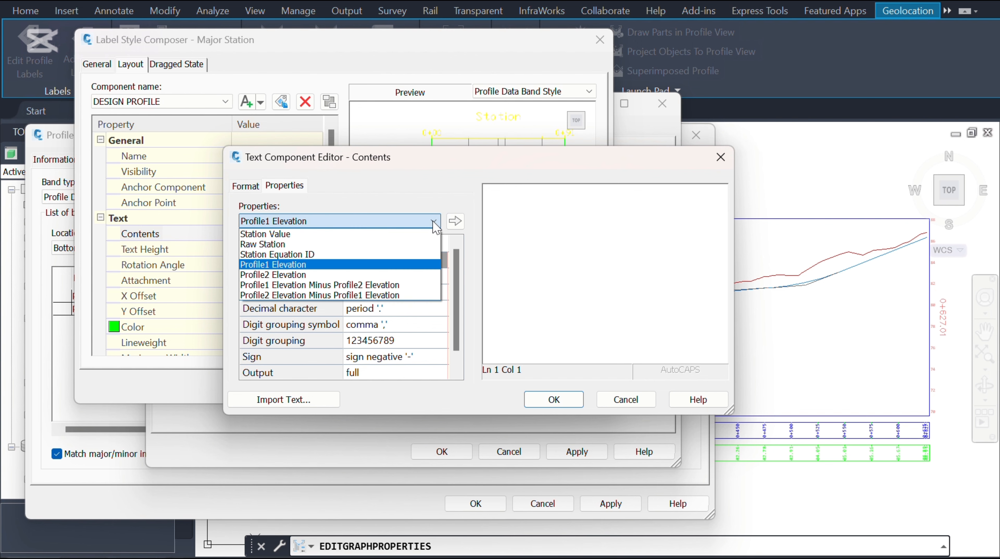
left_click(294, 276)
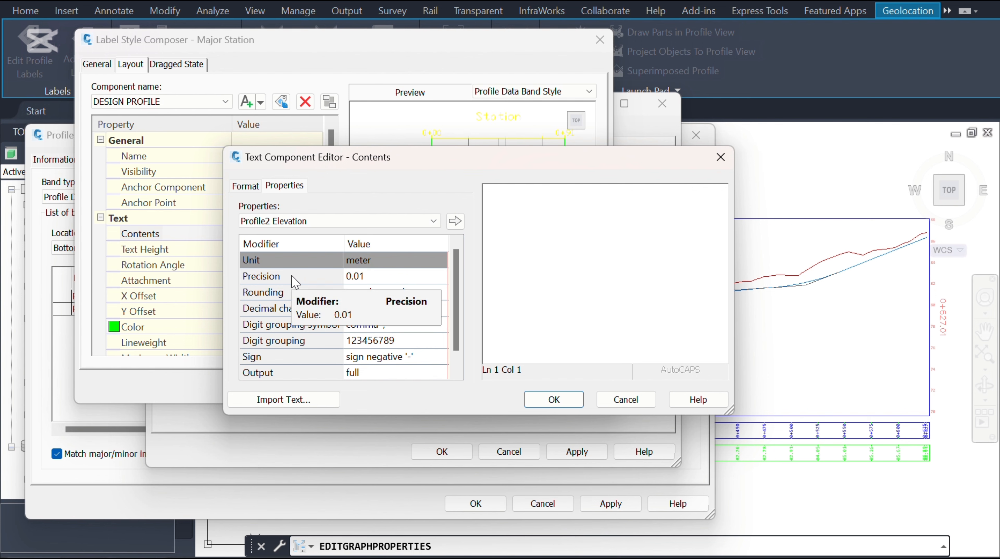
left_click(455, 221)
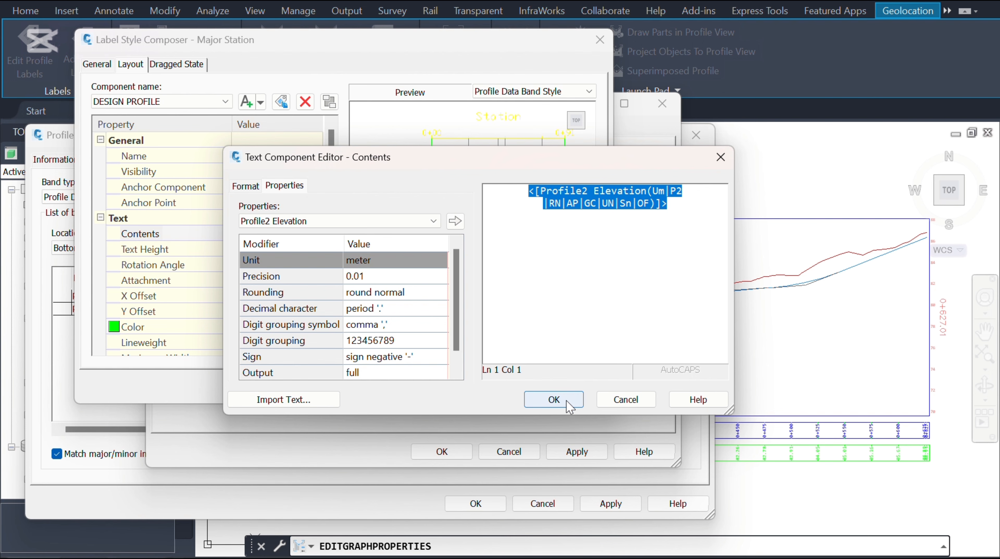
left_click(554, 400)
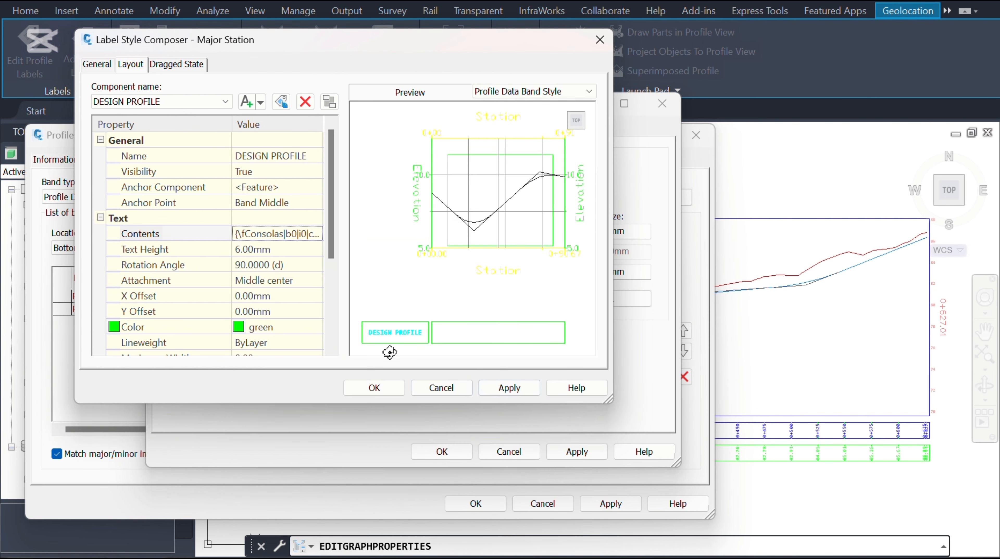
Step: Set the major station label color to cyan and save the DESIGN PROFILE band style
left_click(321, 331)
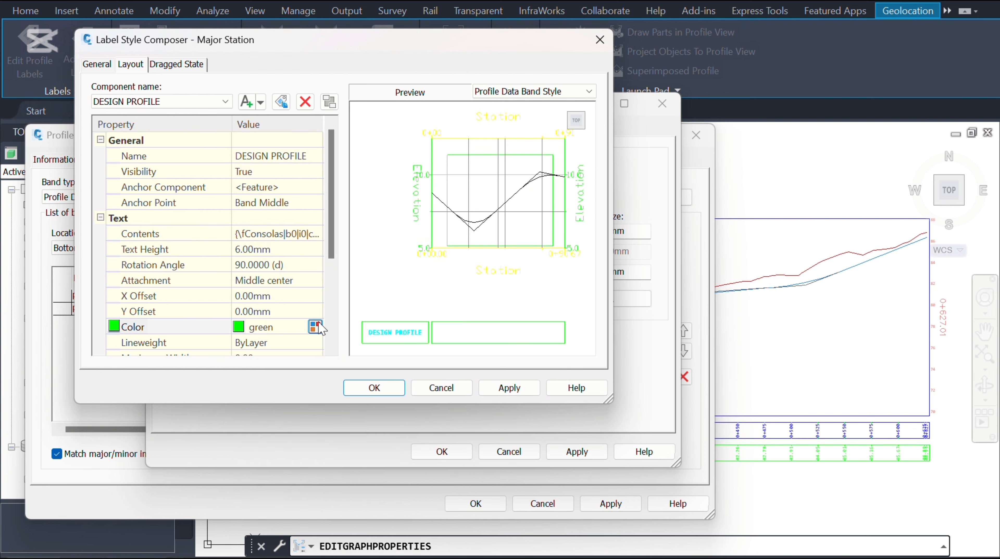
left_click(320, 328)
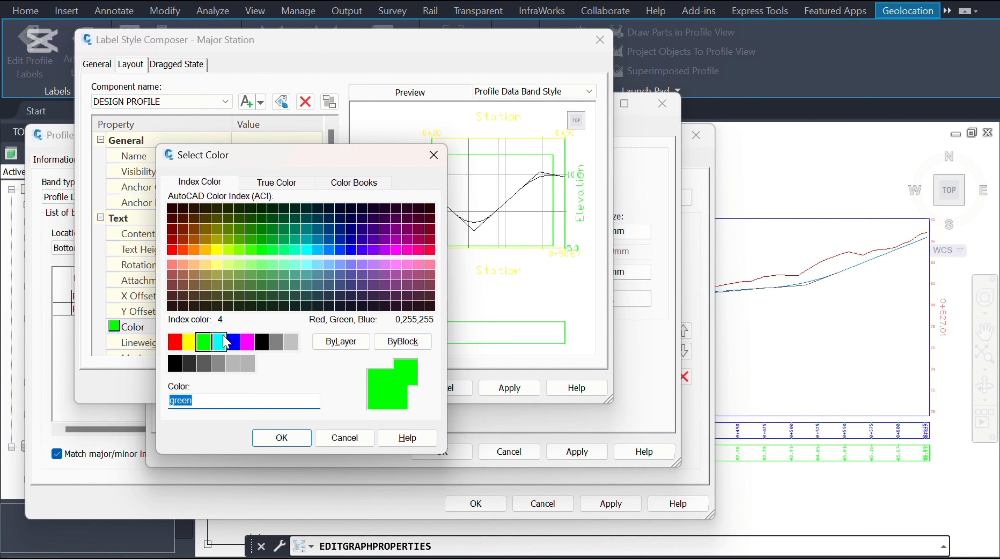
left_click(220, 342)
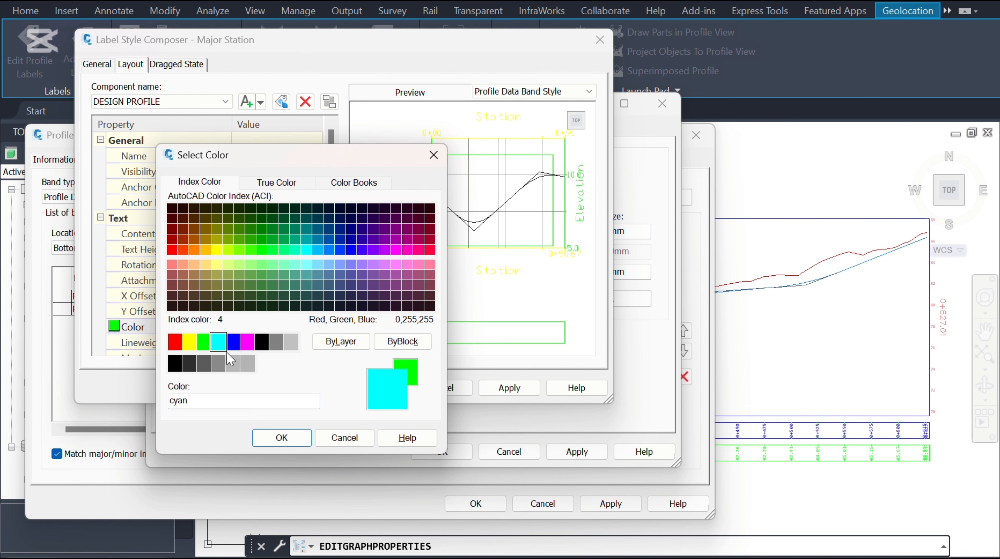
left_click(296, 440)
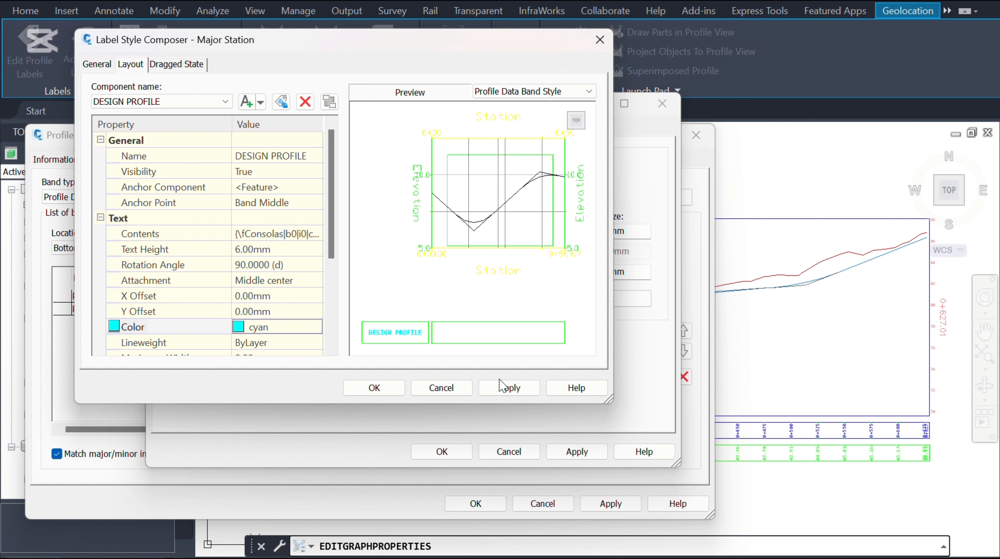
left_click(509, 388)
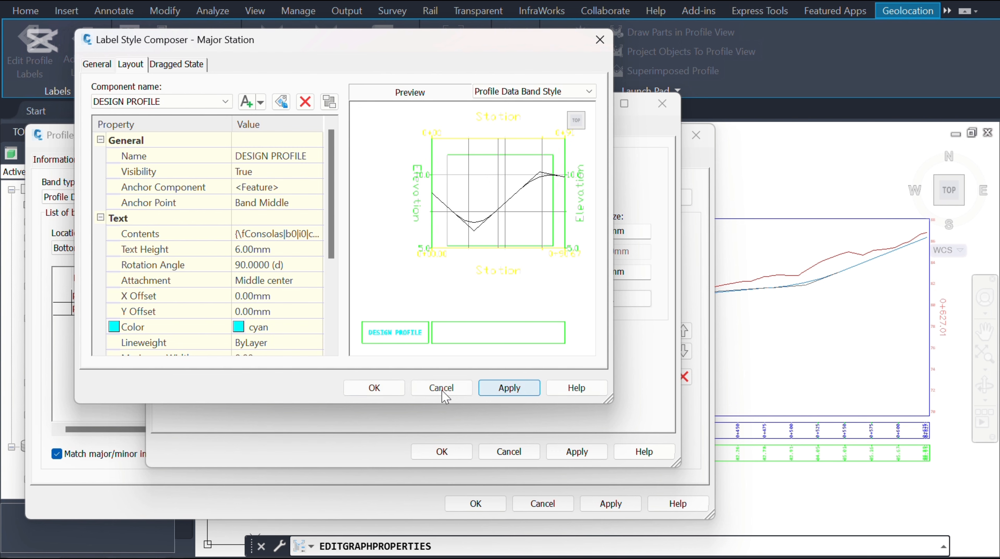
left_click(373, 391)
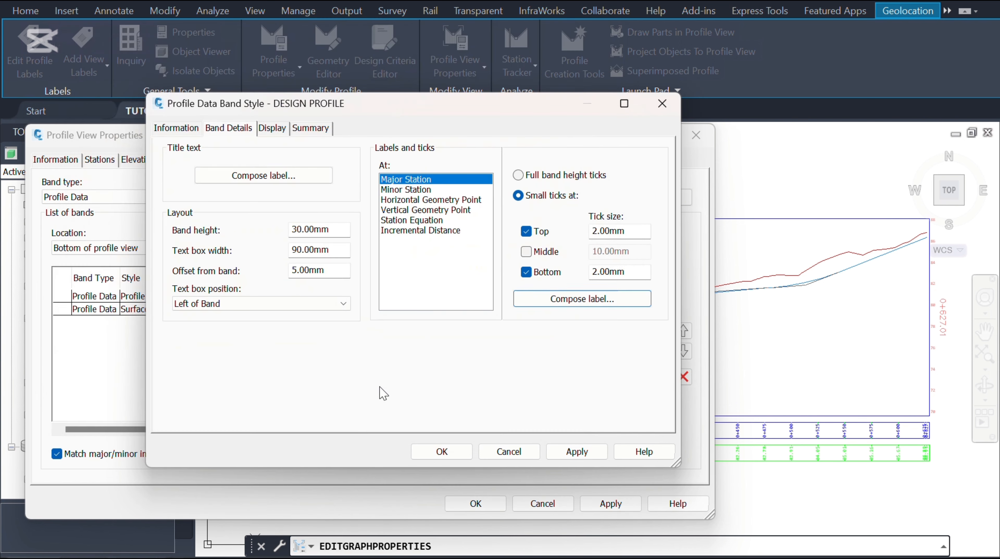
left_click(575, 453)
left_click(465, 446)
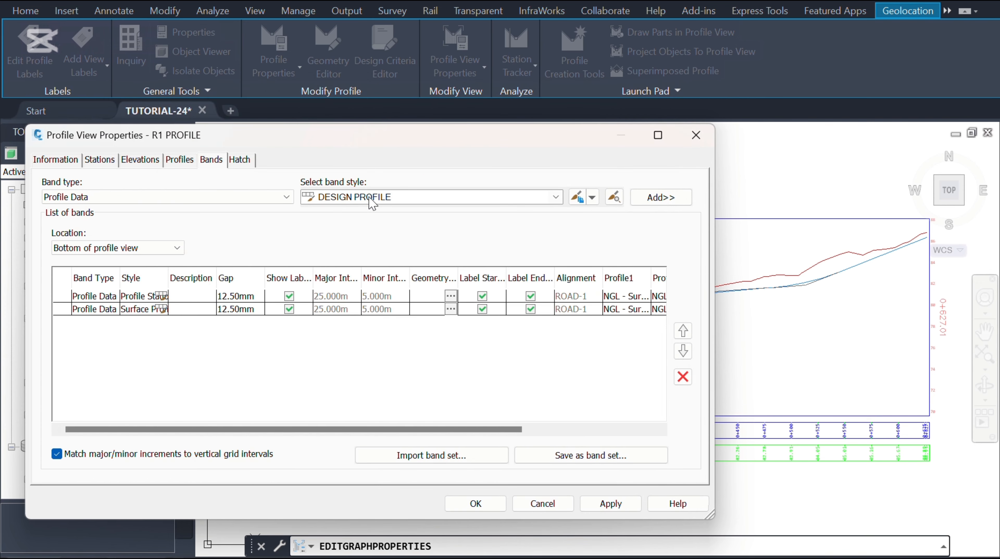
Step: Add a DESIGN PROFILE profile data band to the profile view and apply the changes
left_click(667, 198)
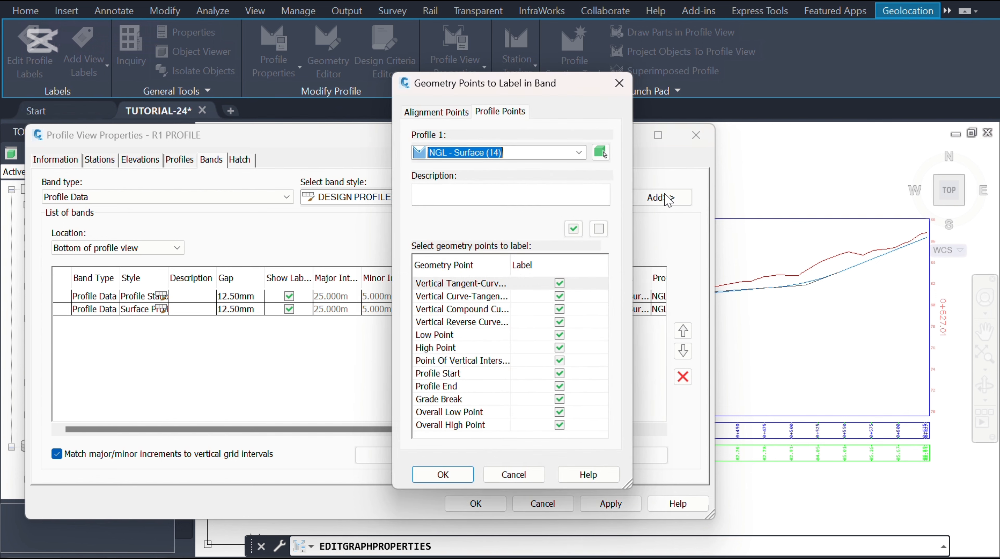
left_click(443, 475)
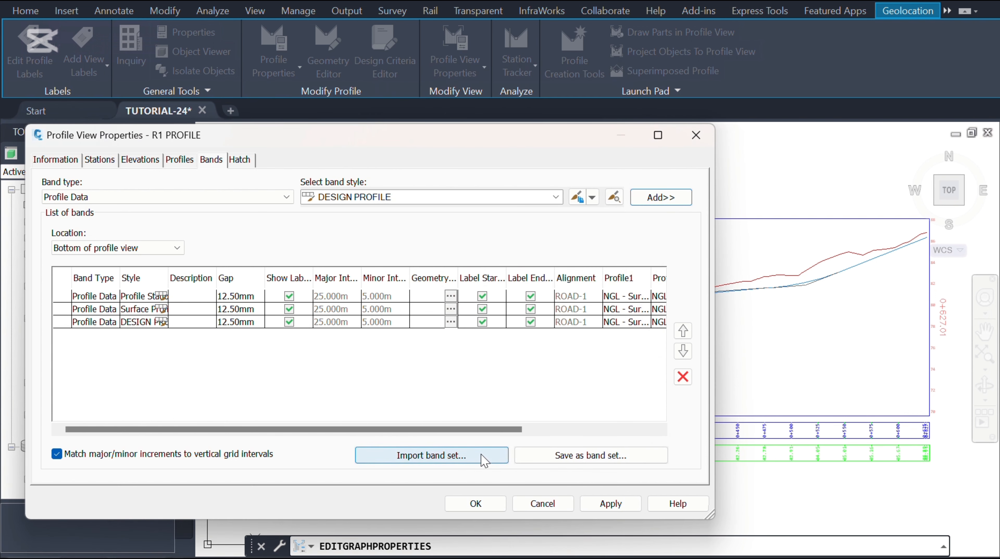
left_click_drag(462, 436, 528, 437)
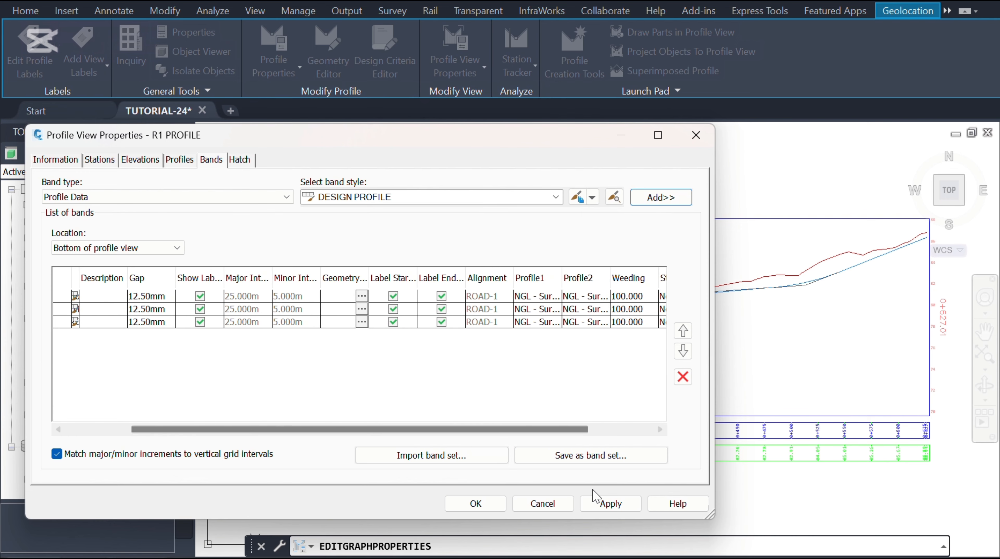
left_click(610, 503)
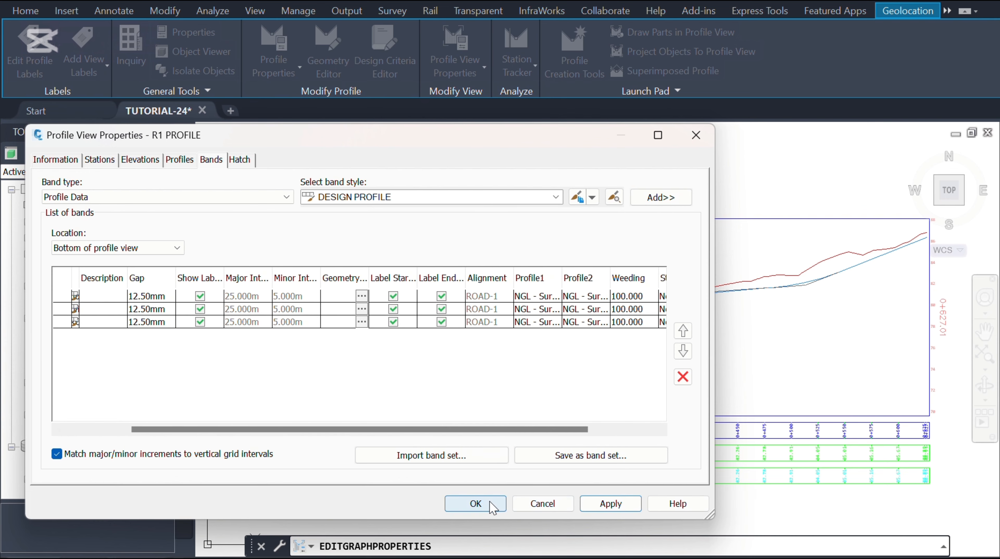
left_click(475, 504)
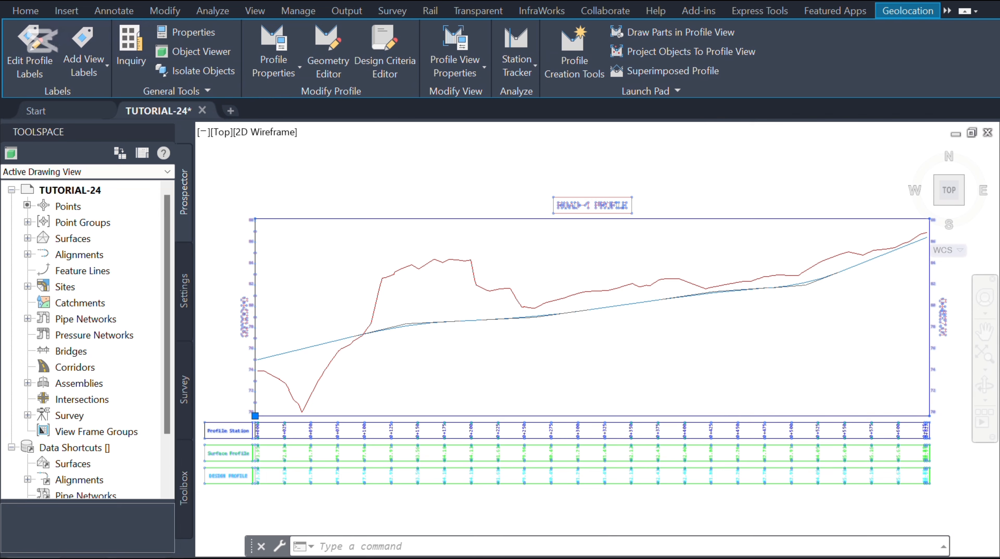
scroll(259, 493, "up", 8)
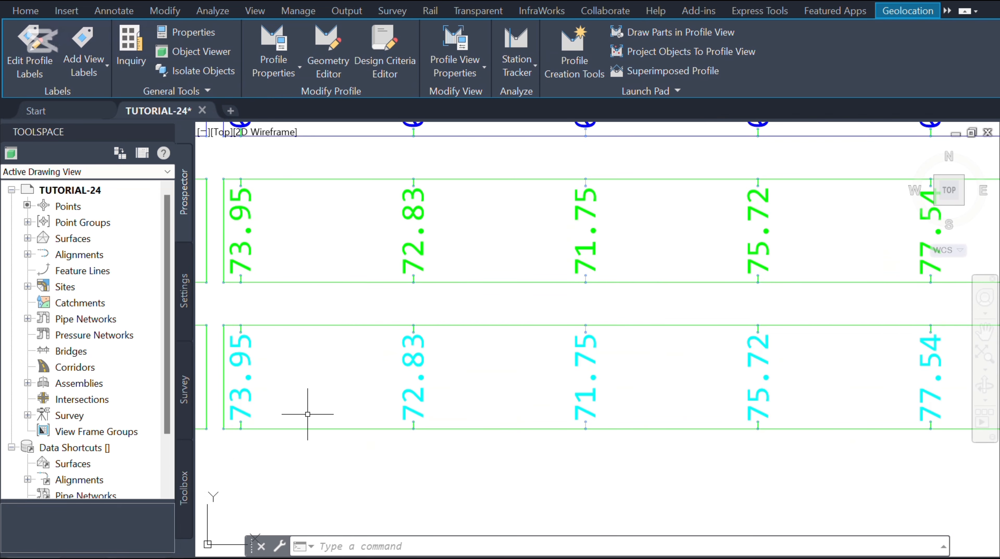
scroll(308, 413, "down", 2)
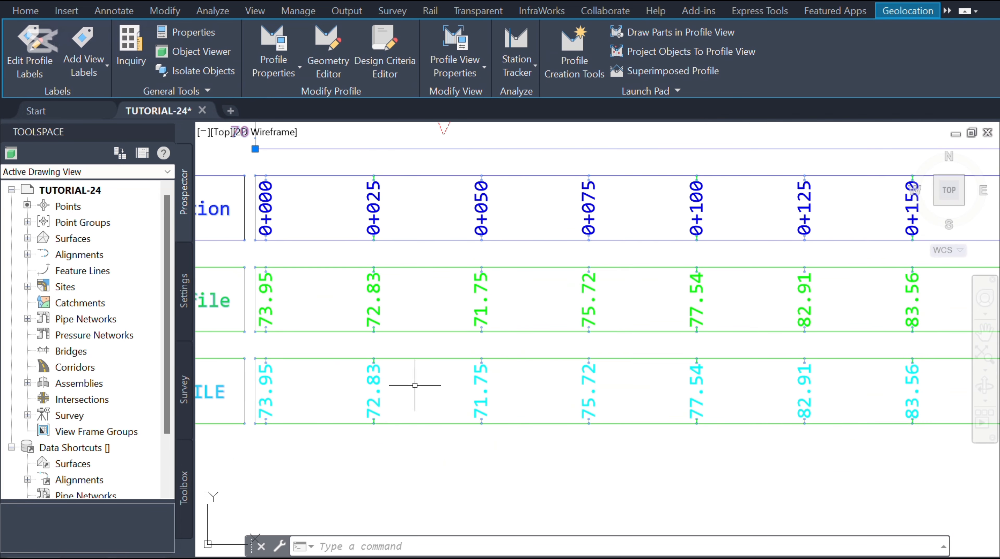
Step: Assign R1-DESIGN as Profile2 of the DESIGN PROFILE band in the profile view properties and apply
scroll(420, 466, "down", 4)
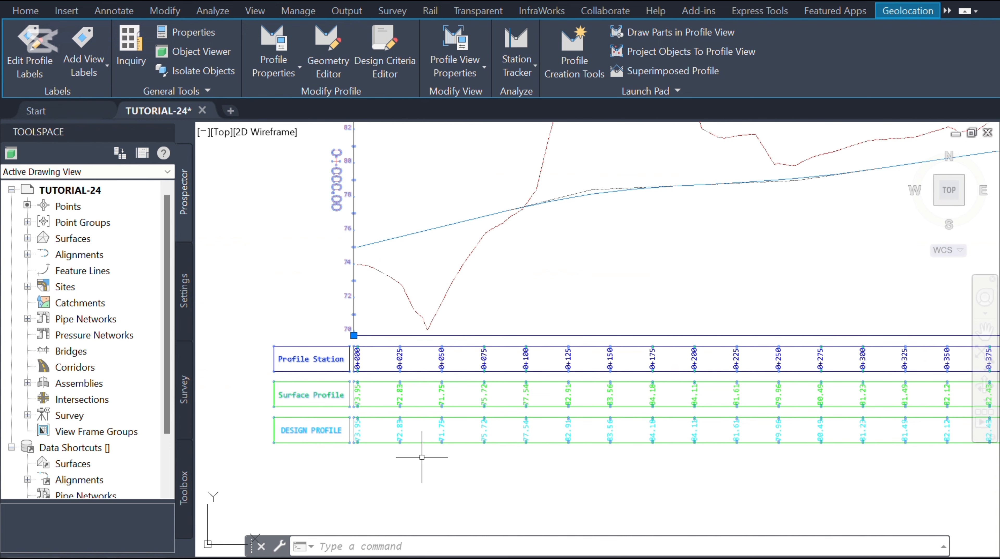
scroll(293, 475, "down", 2)
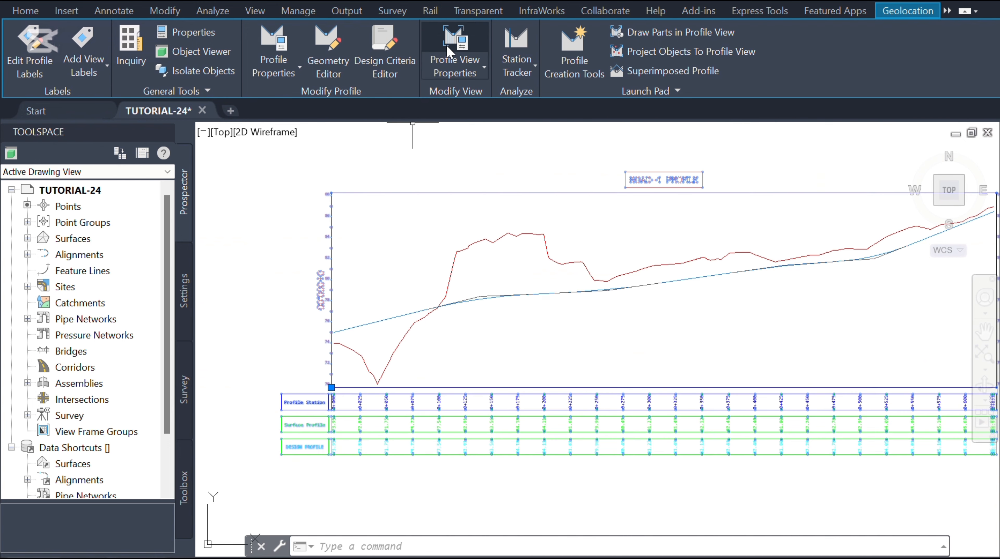
left_click(463, 59)
left_click(496, 97)
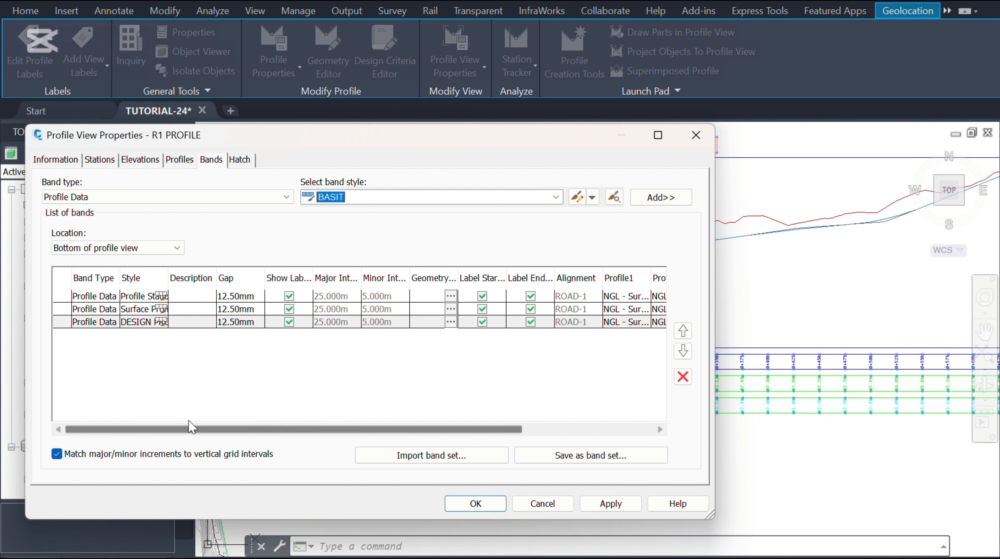
left_click(140, 323)
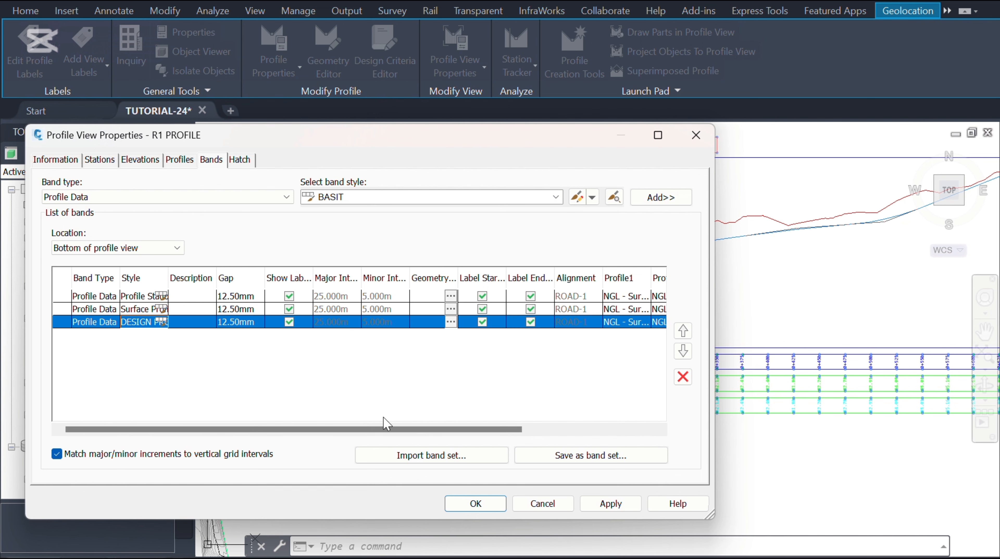
left_click_drag(398, 431, 520, 432)
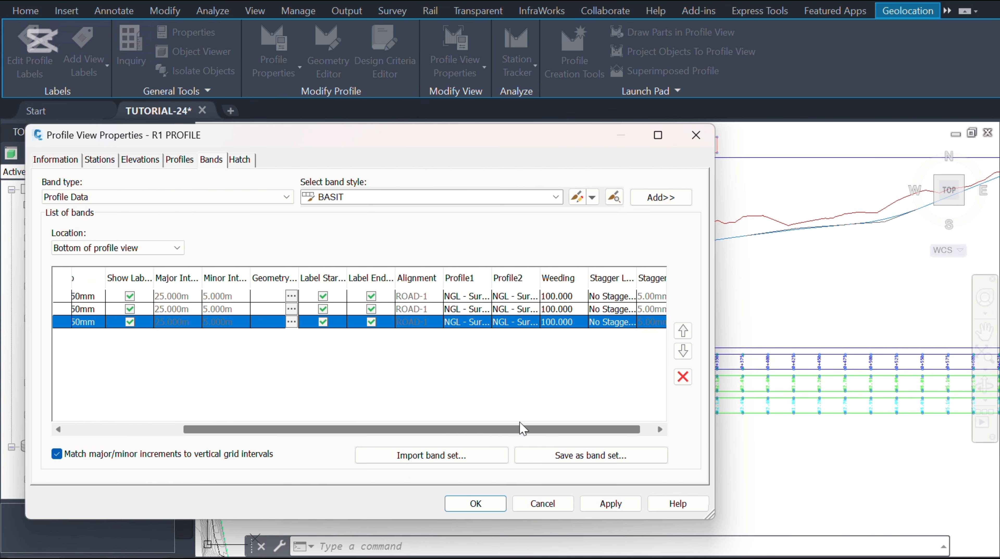
left_click(526, 325)
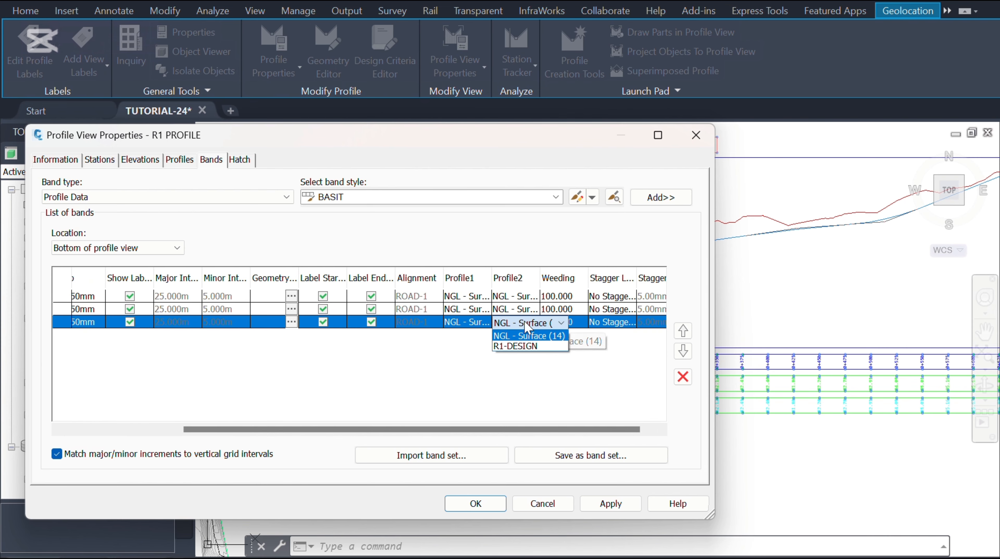
left_click(533, 347)
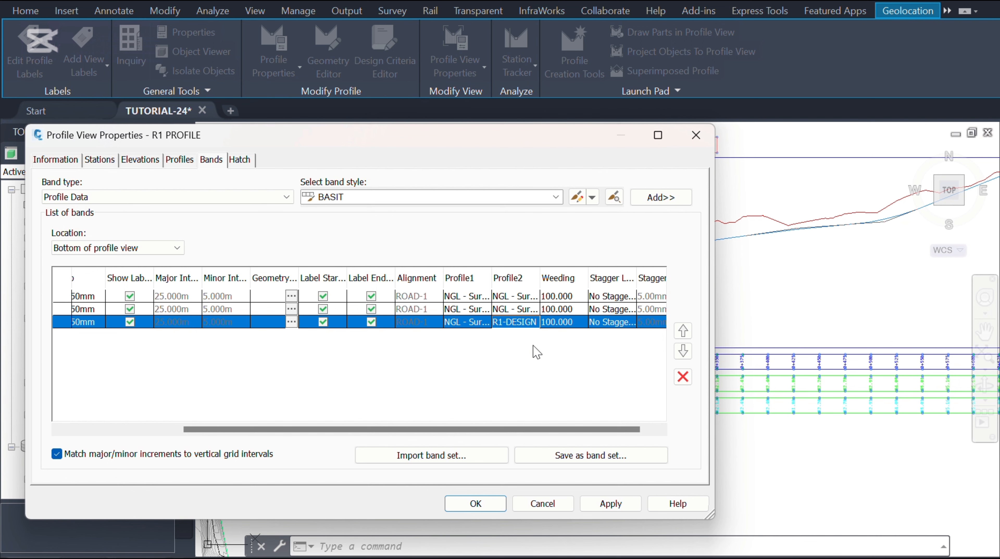
left_click(615, 505)
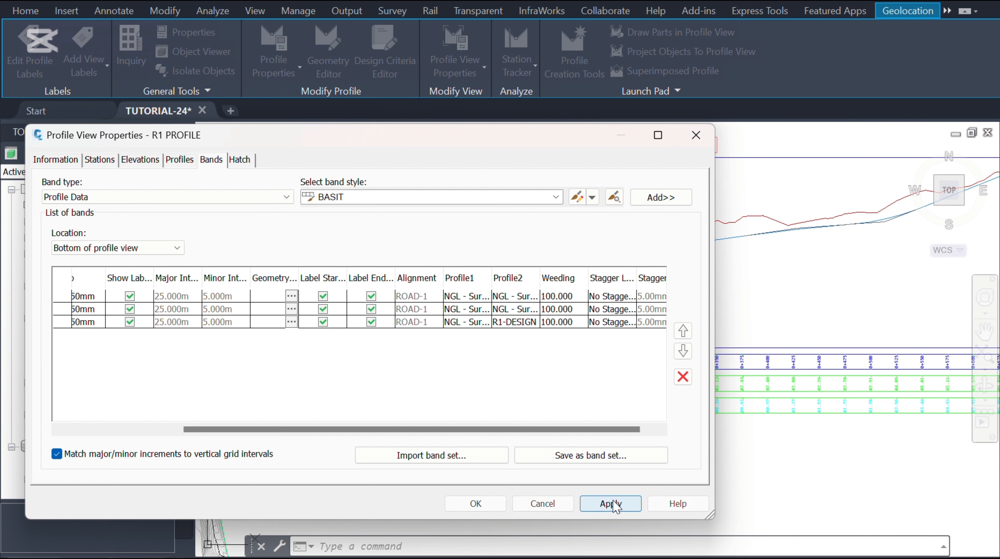
left_click(481, 509)
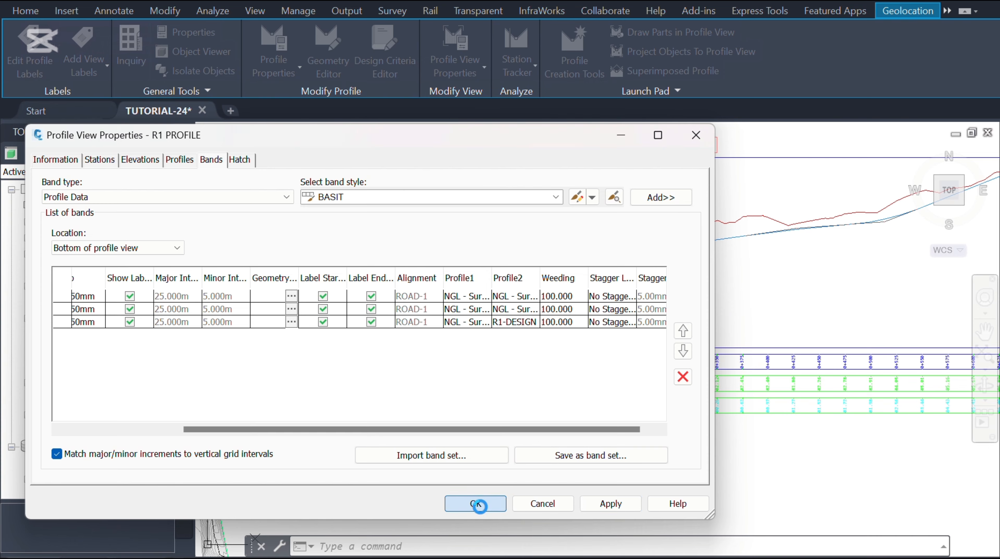
Step: Inspect the DESIGN PROFILE band elevation labels along the profile view
scroll(423, 457, "up", 10)
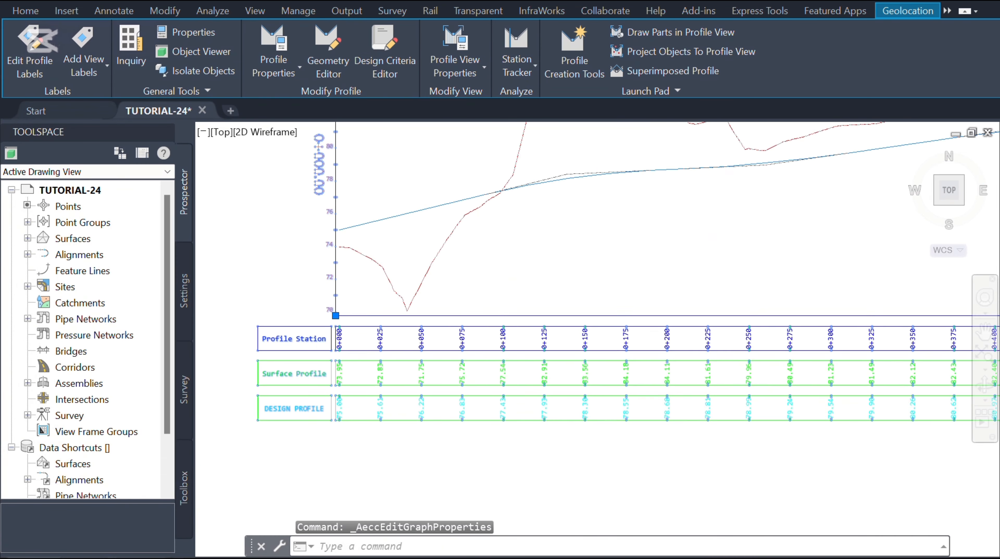
scroll(290, 340, "down", 5)
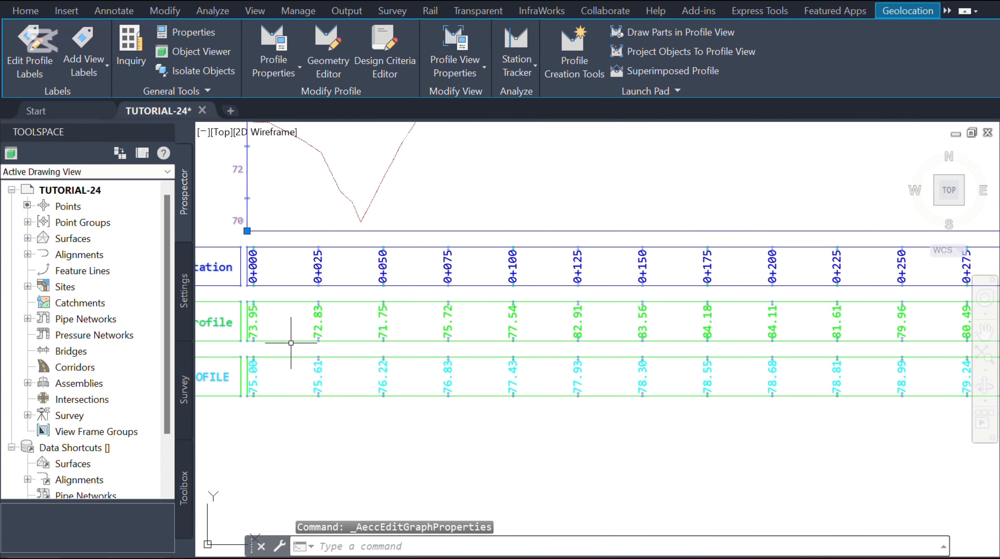
scroll(584, 344, "up", 3)
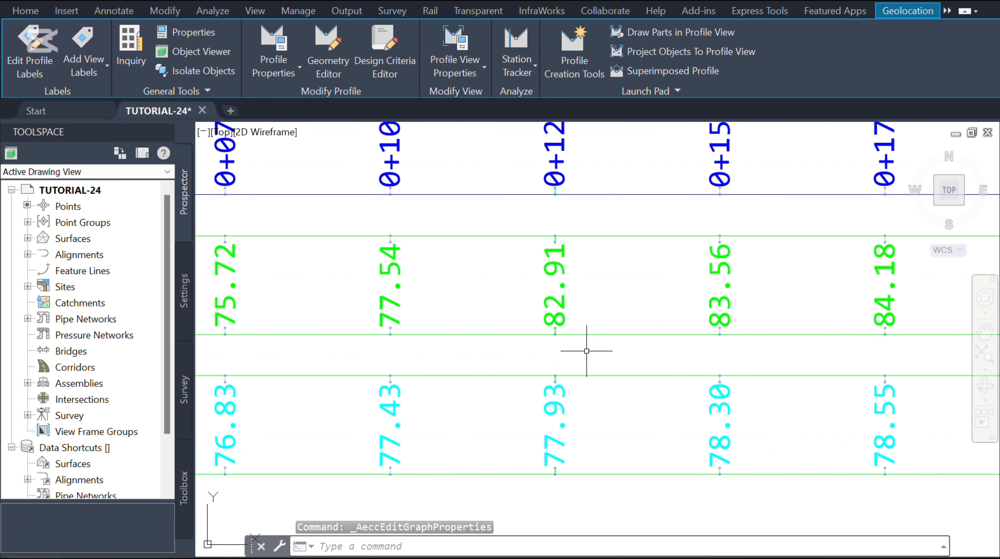
scroll(434, 340, "down", 5)
scroll(618, 445, "down", 3)
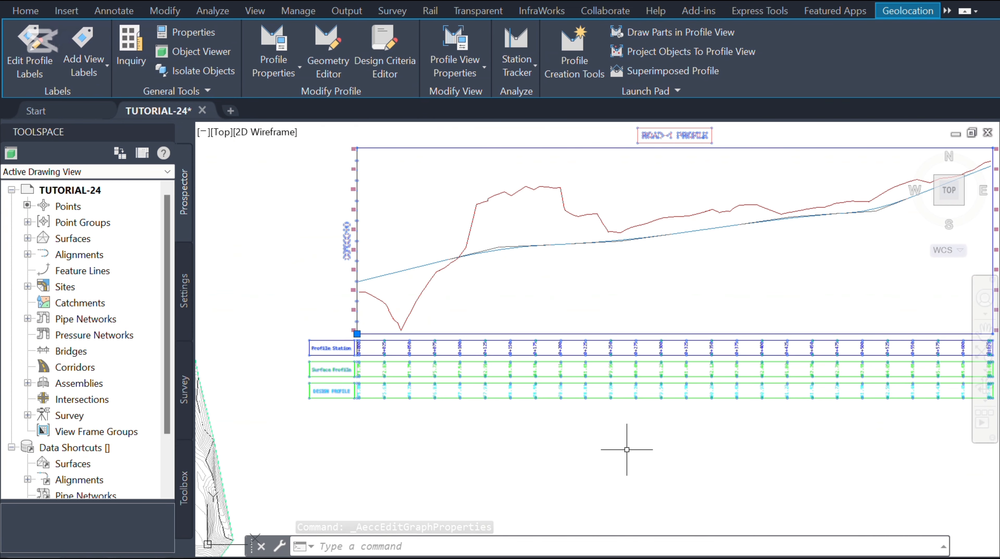
scroll(407, 440, "down", 2)
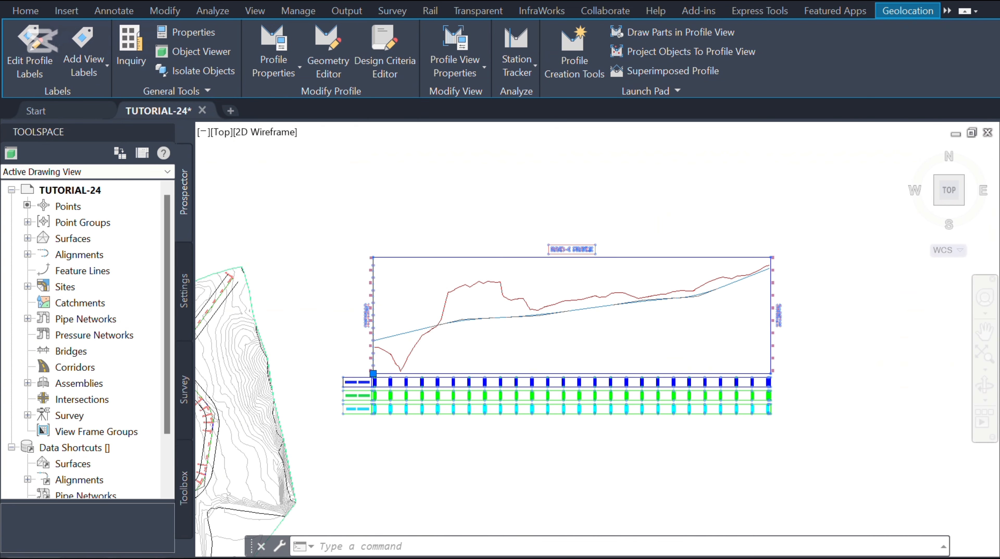
scroll(466, 353, "up", 2)
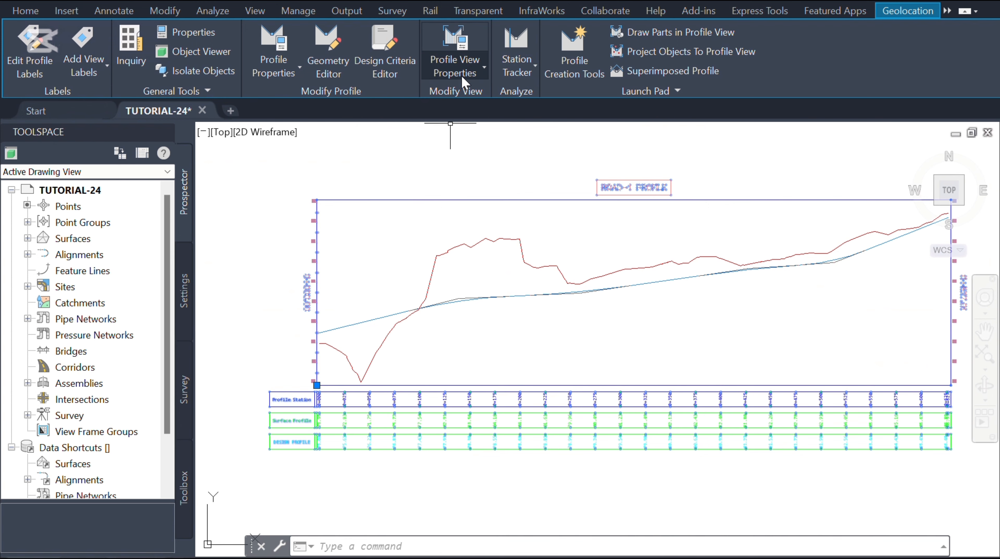
Step: Add cut and fill hatch areas between the surface and R1-DESIGN profiles and apply them
left_click(466, 63)
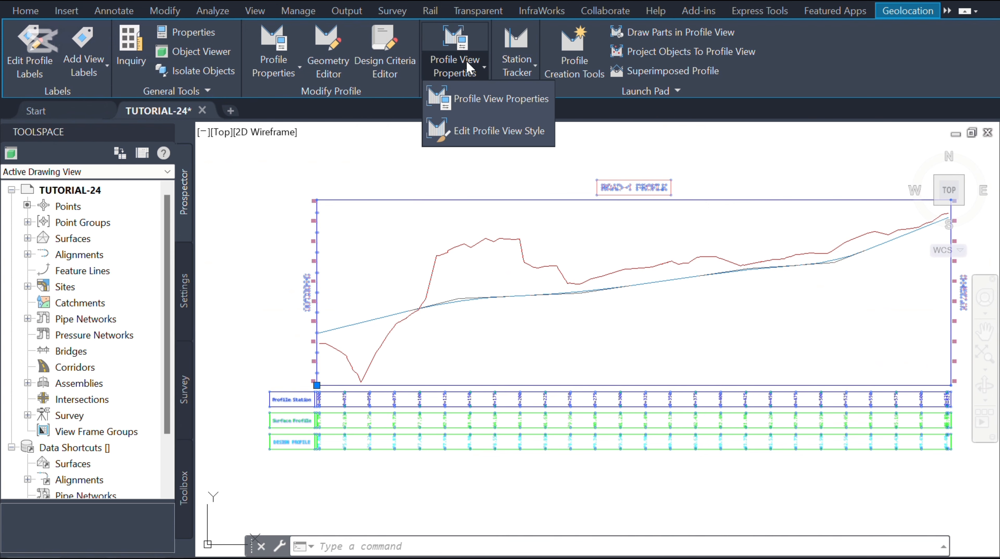
left_click(483, 98)
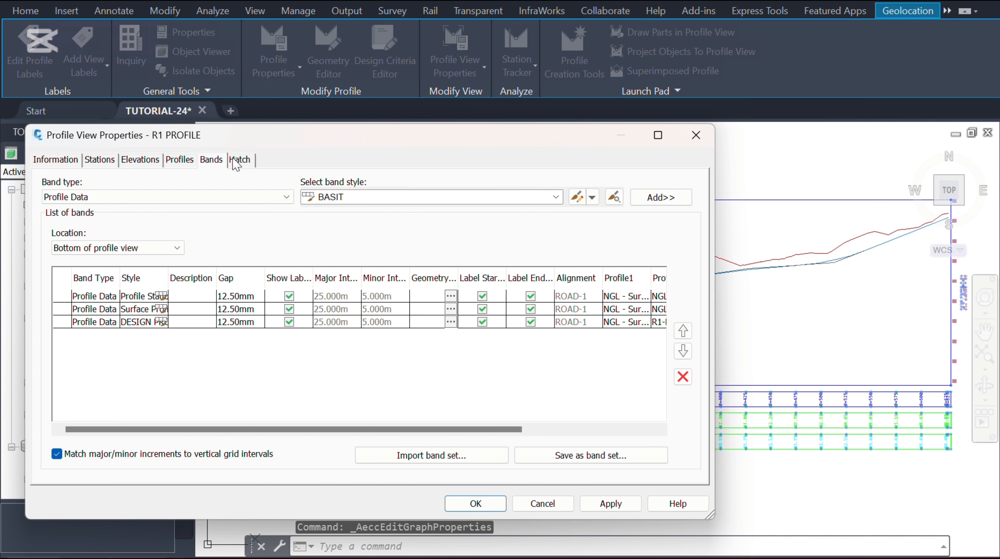
left_click(240, 160)
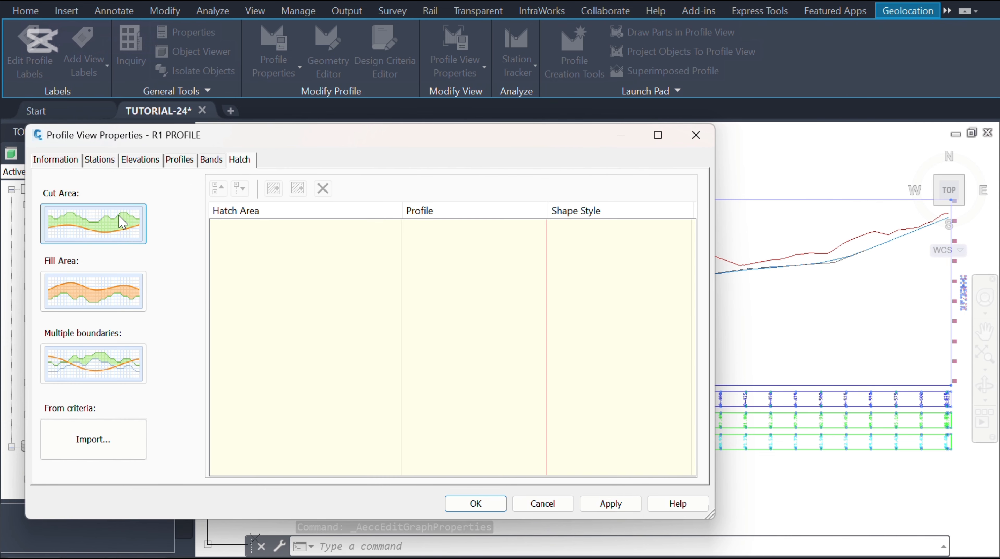
left_click(123, 222)
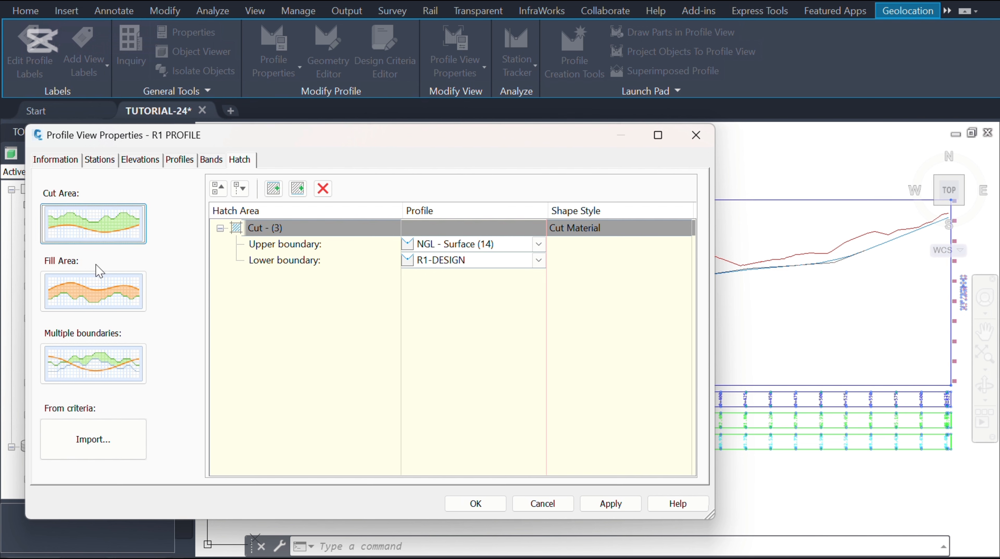
left_click(110, 292)
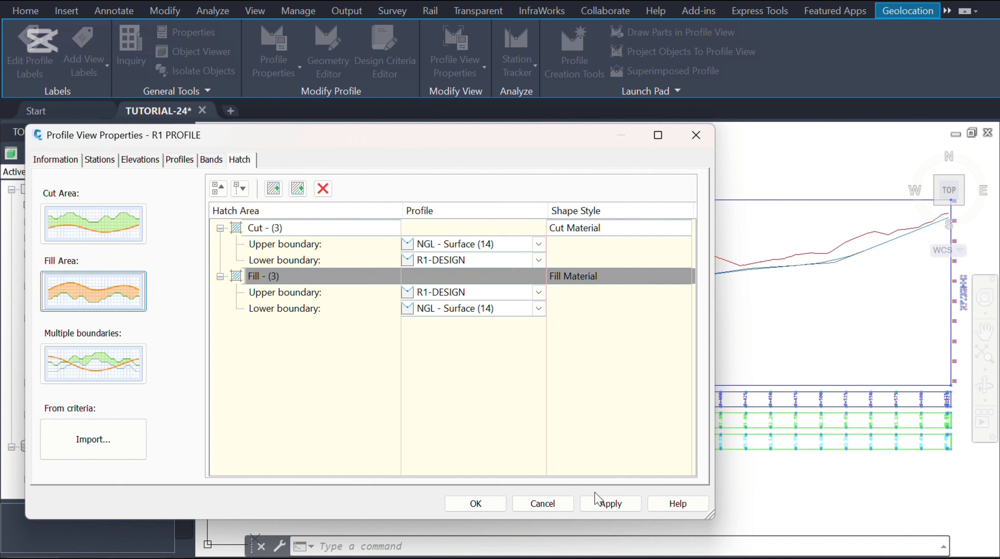
left_click(609, 505)
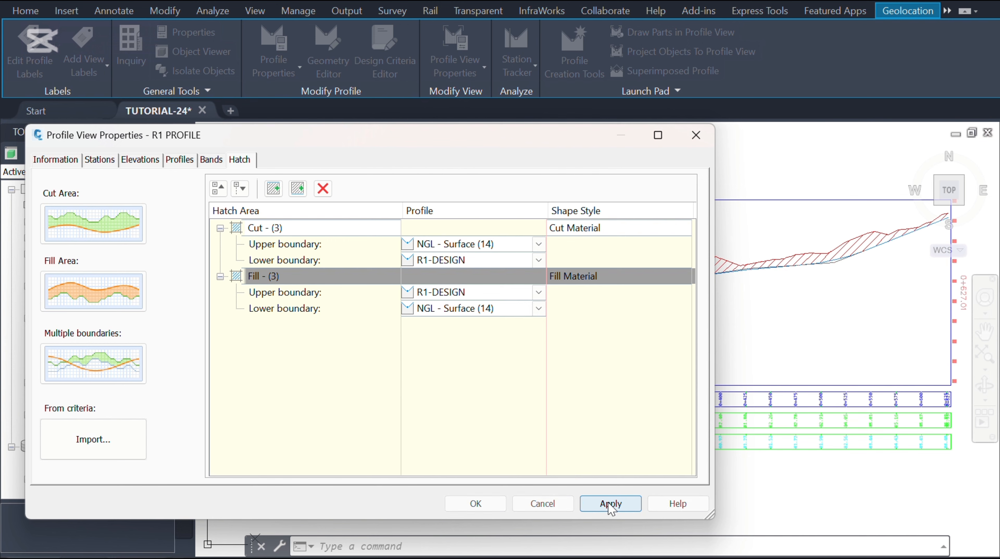
left_click(482, 503)
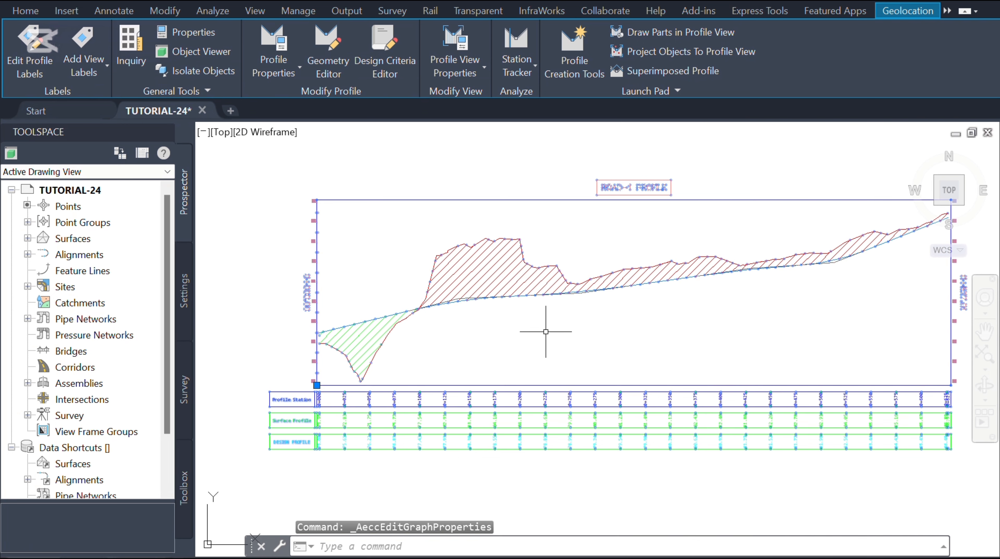
Step: Copy the DESIGN PROFILE band style and name the copy CUT AND FILL
left_click(456, 72)
left_click(482, 99)
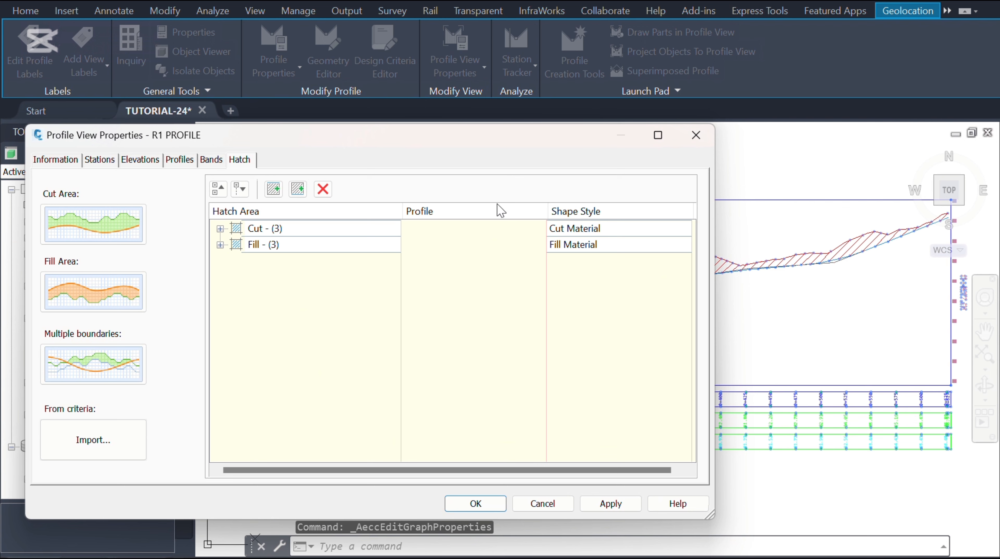
left_click(212, 161)
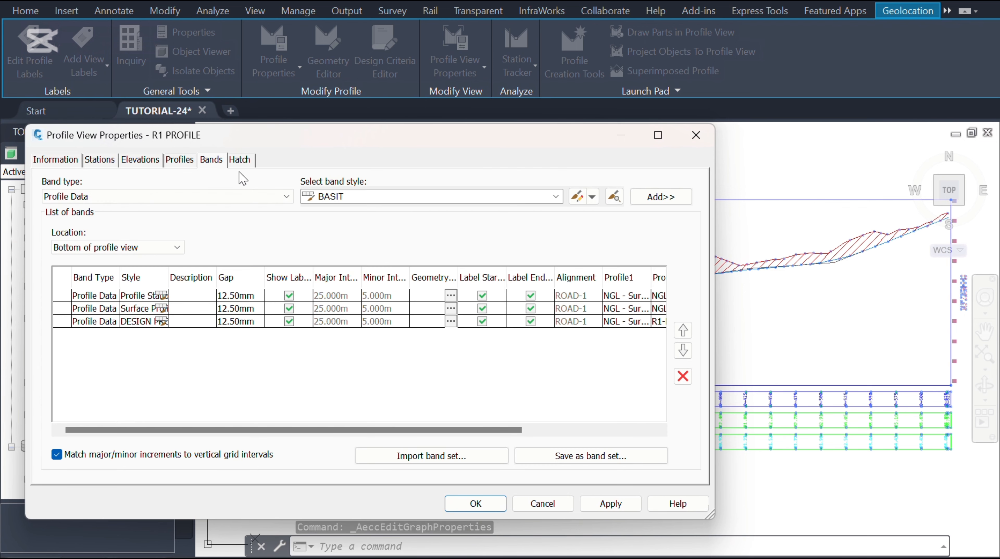
left_click(556, 197)
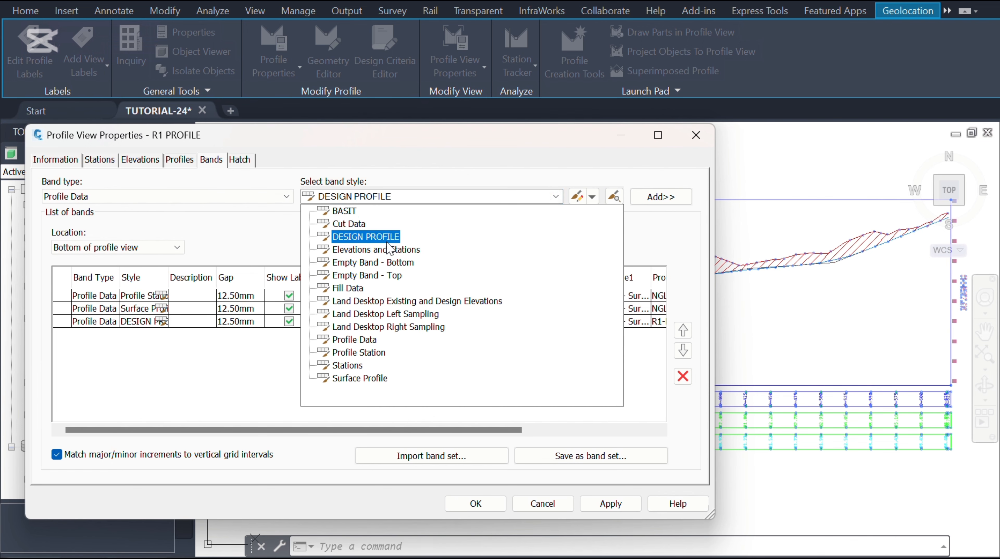
left_click(370, 237)
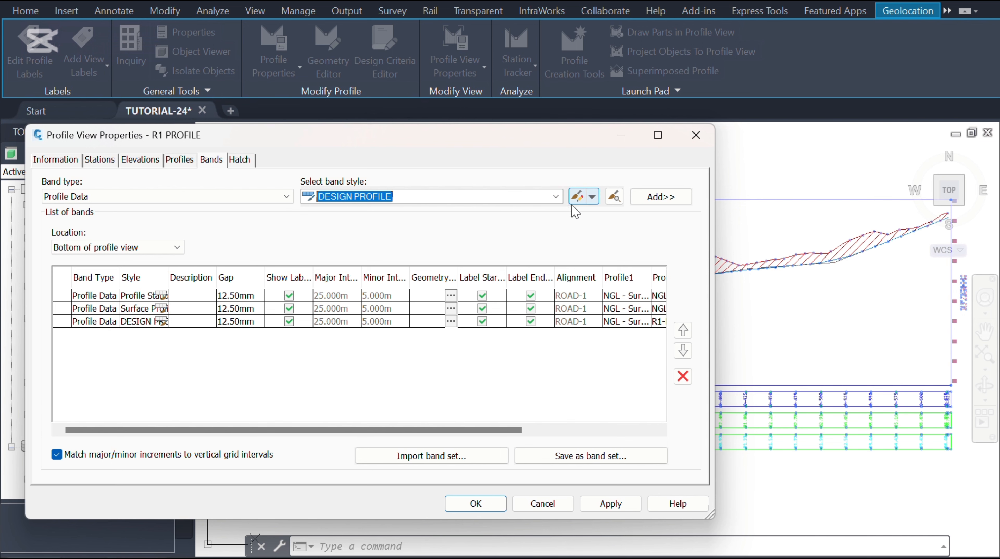
left_click(593, 197)
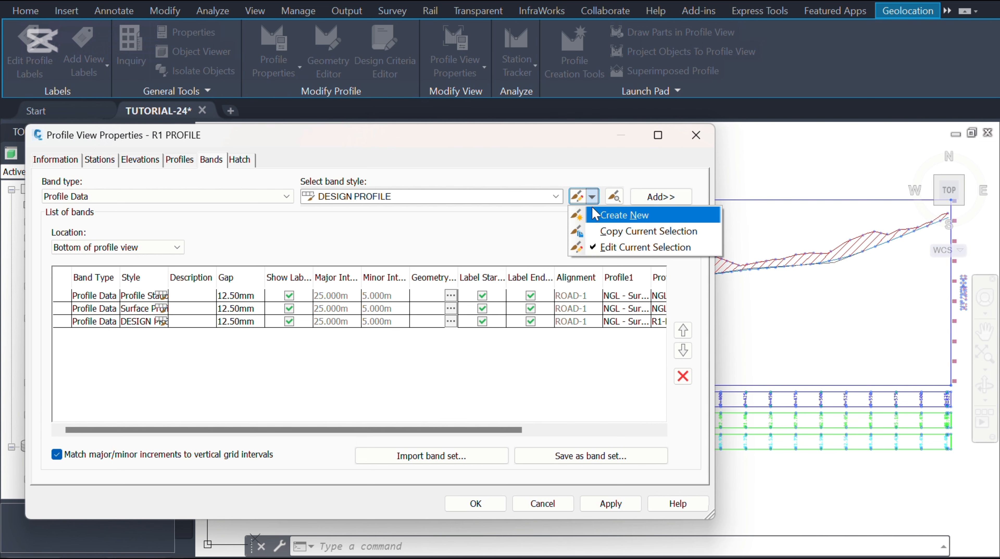
left_click(612, 233)
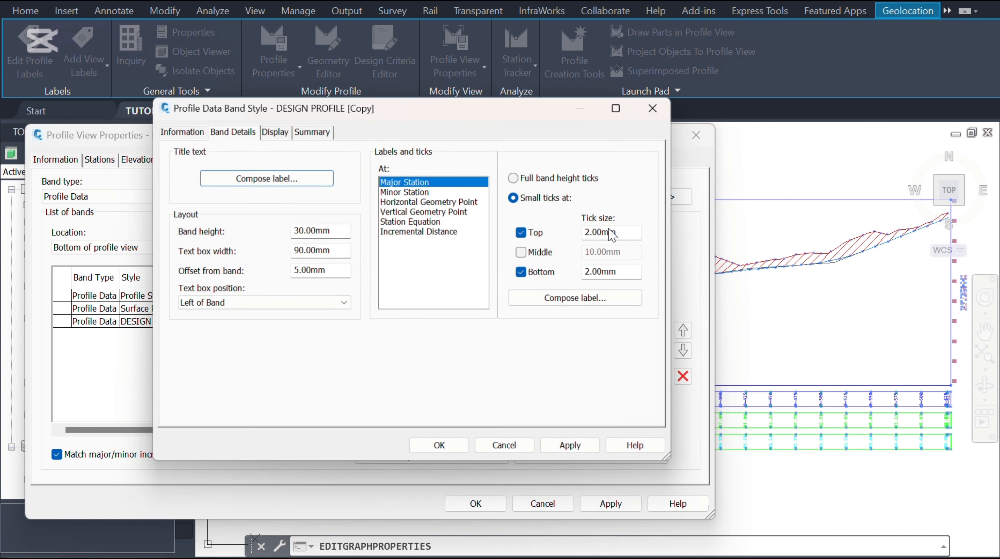
left_click(177, 129)
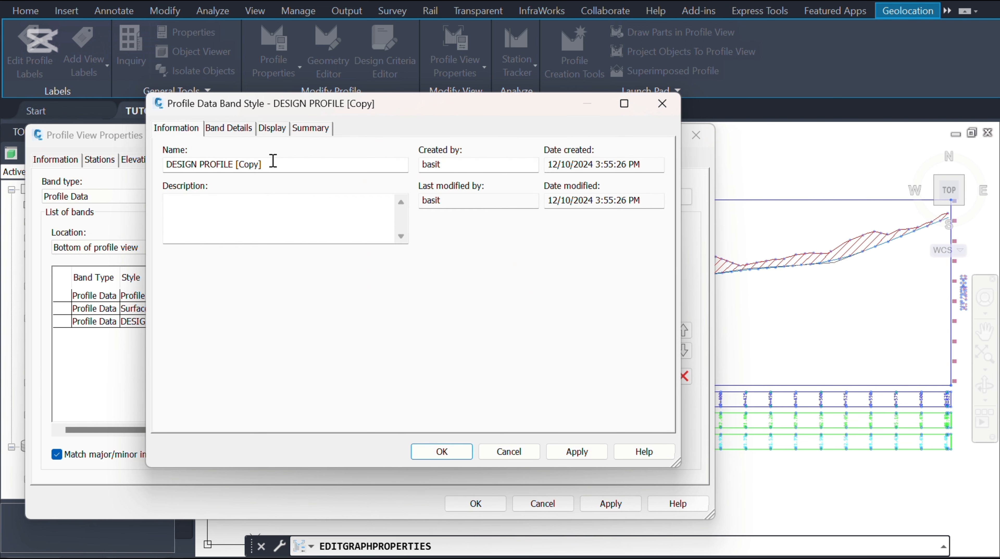
left_click_drag(273, 161, 161, 160)
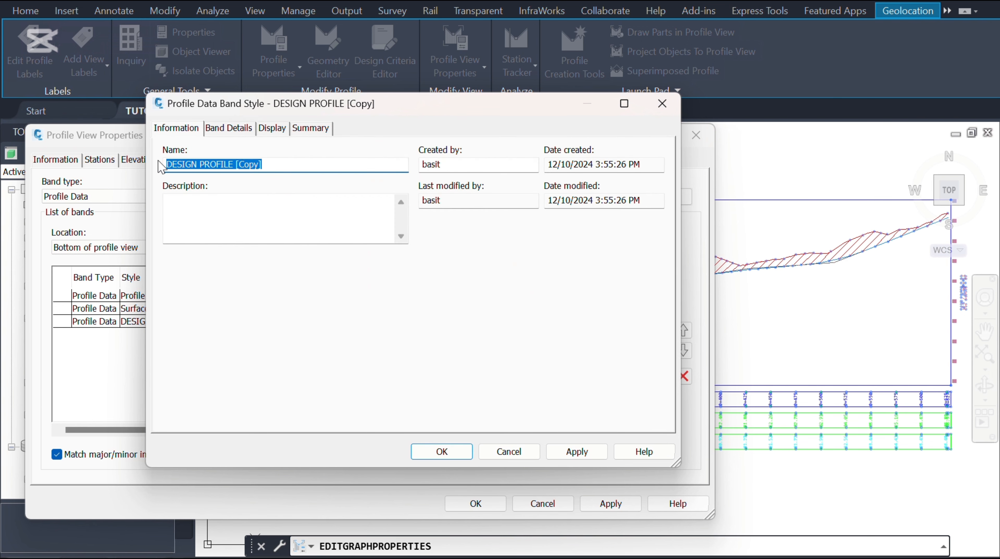
type("CUT AND FILL")
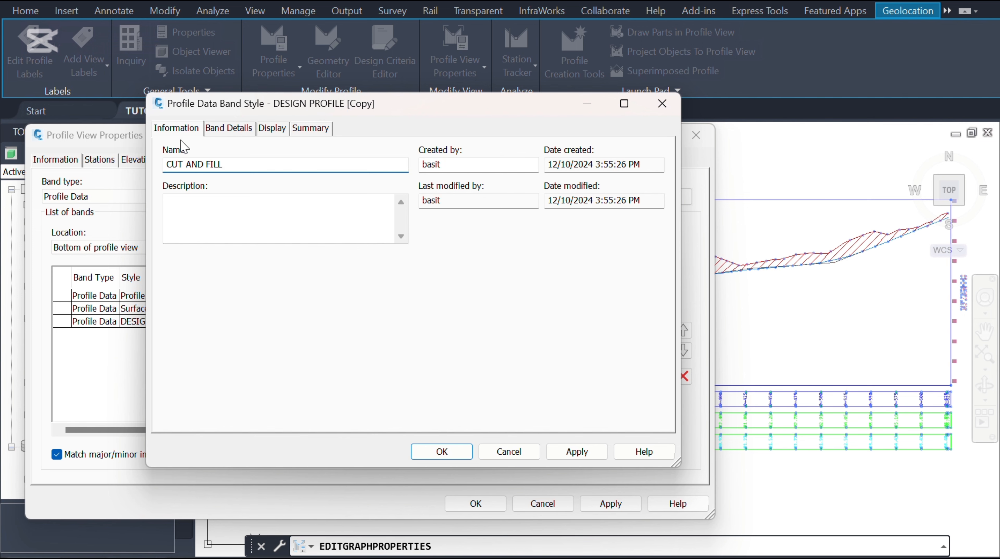
Step: Open the band title label composer of the CUT AND FILL style and rename its text component CUT AND FILL
left_click_drag(230, 168, 161, 169)
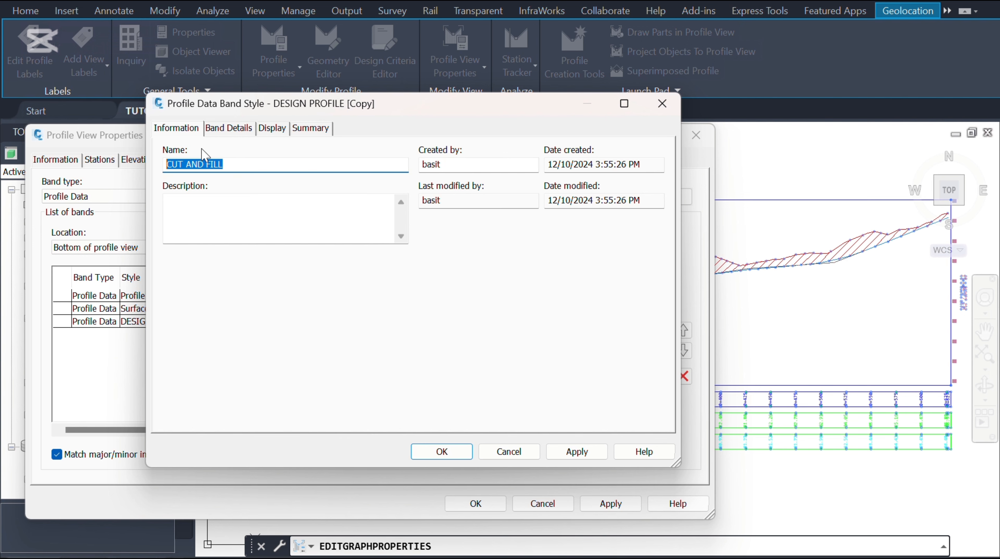
left_click(243, 130)
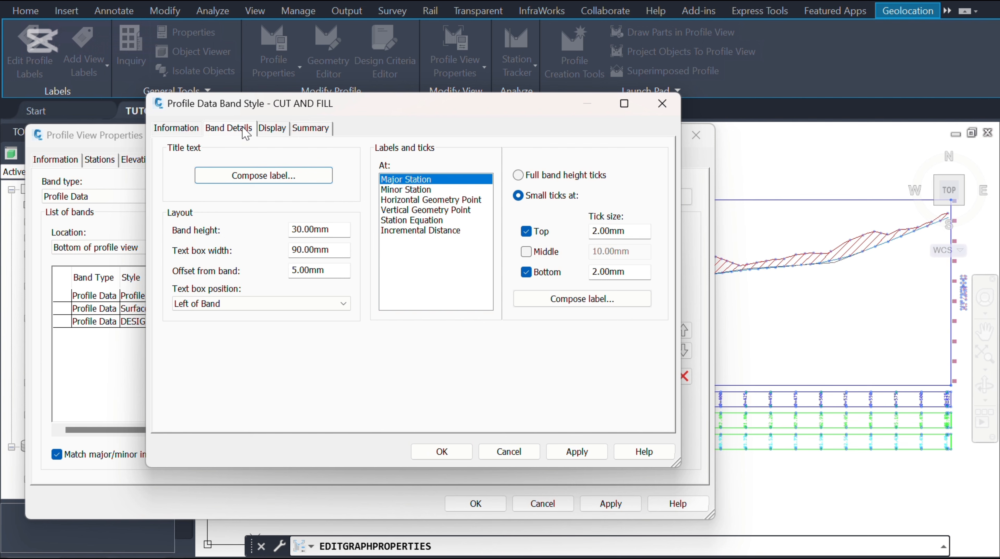
left_click(280, 175)
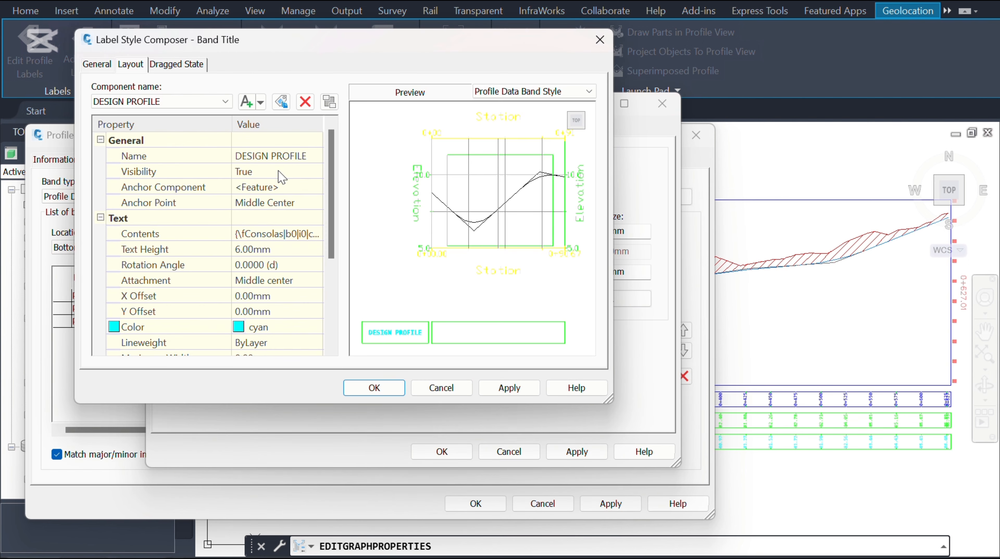
left_click(315, 155)
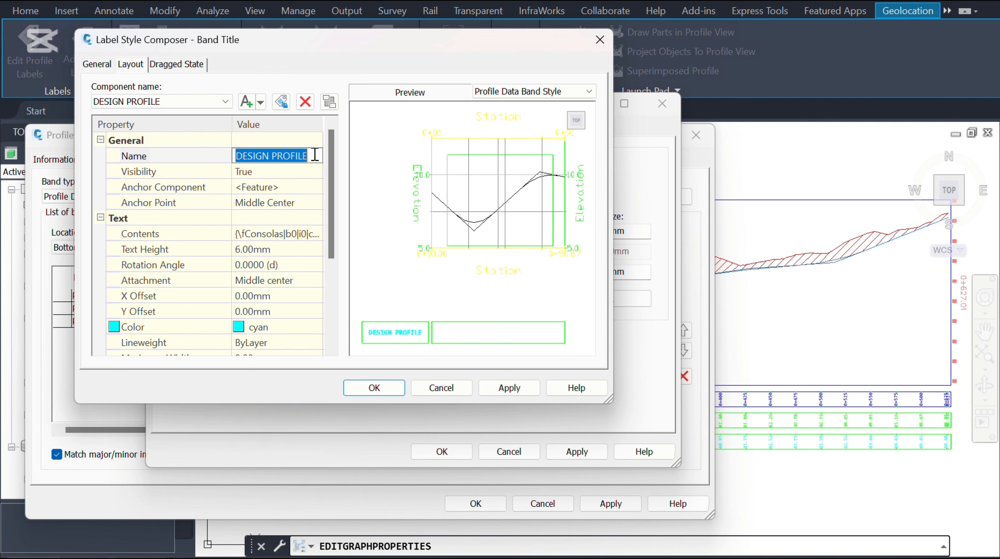
type("CUT AND FILL")
Step: Replace the band title text contents with CUT AND FILL
left_click(319, 235)
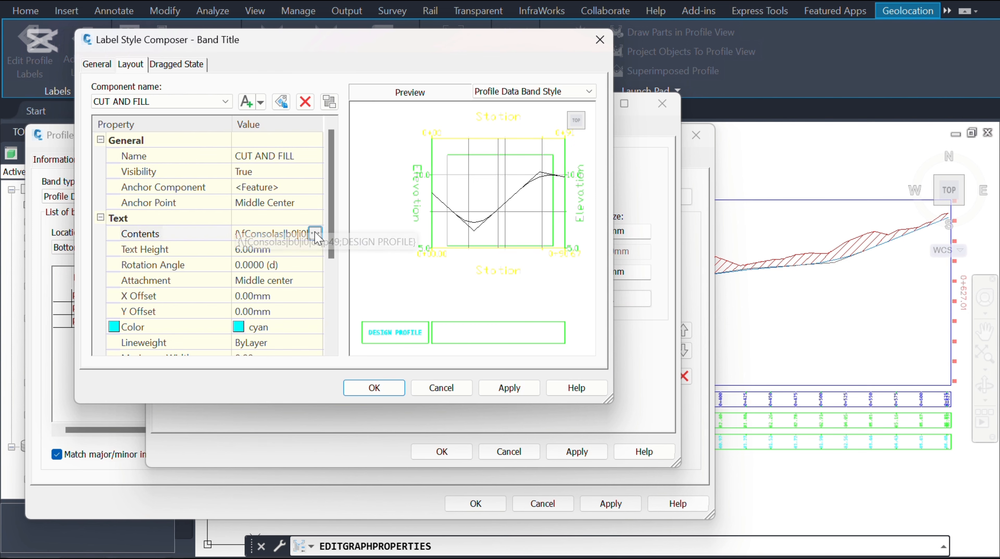
left_click(319, 234)
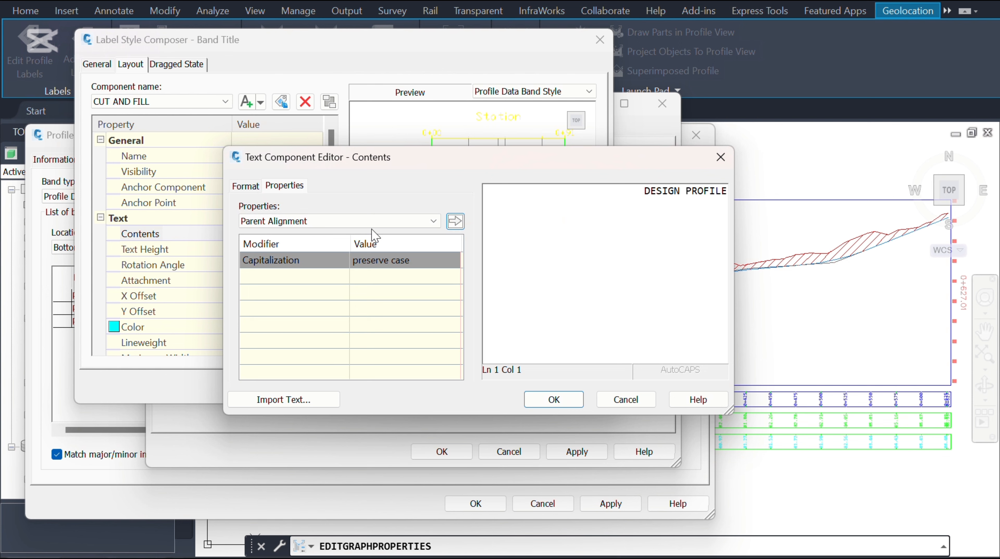
left_click(636, 196)
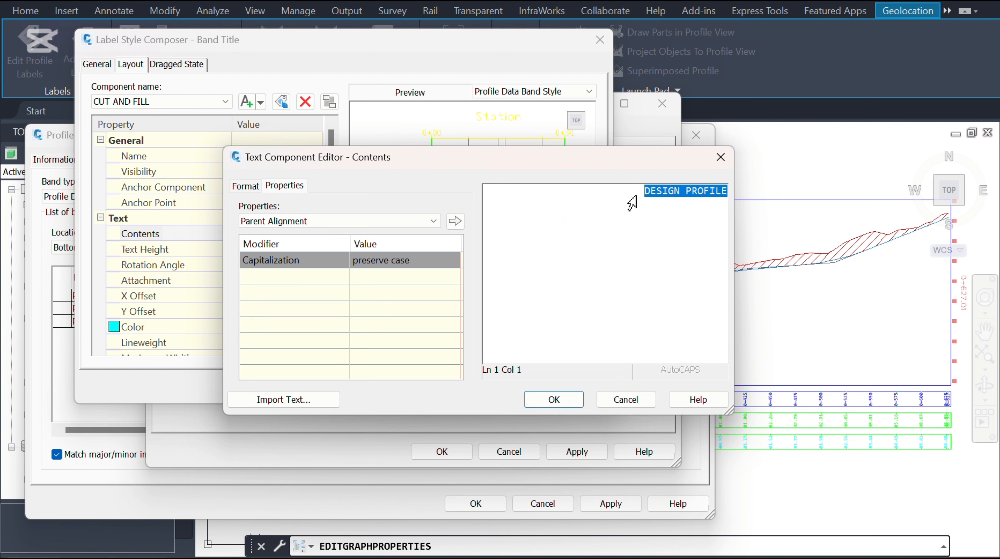
key("Delete")
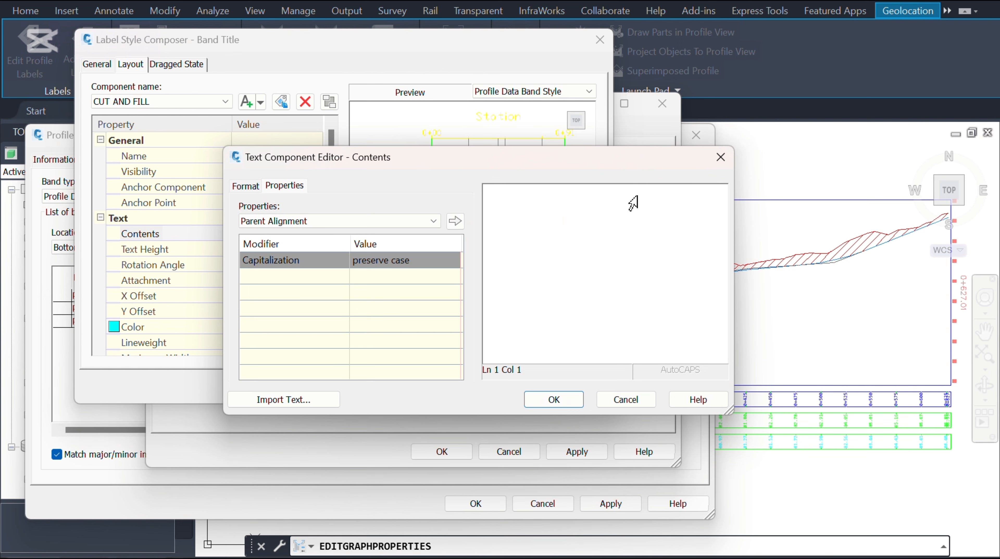
type("CUT AND FILL")
left_click(570, 404)
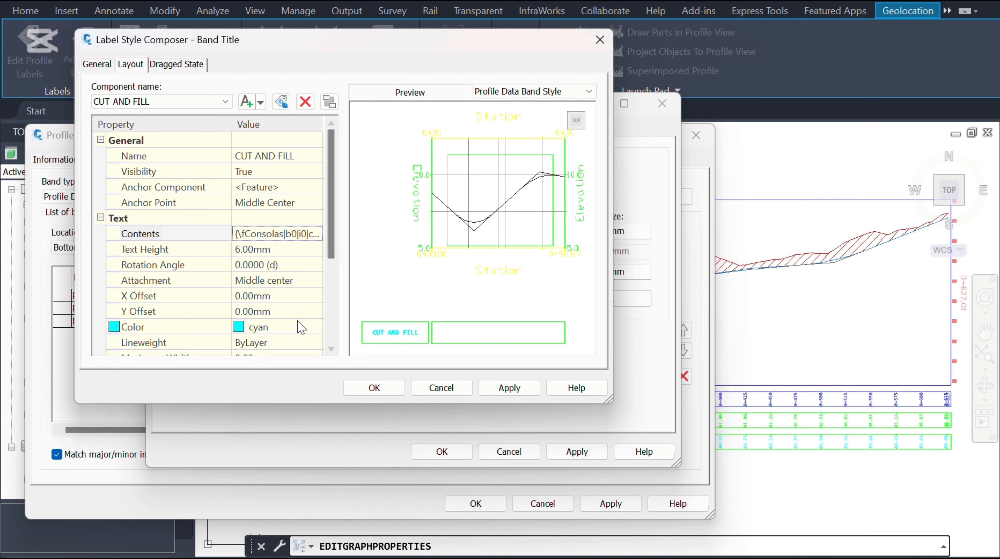
Step: Set the band title text colour to red and apply the title label changes
left_click(293, 333)
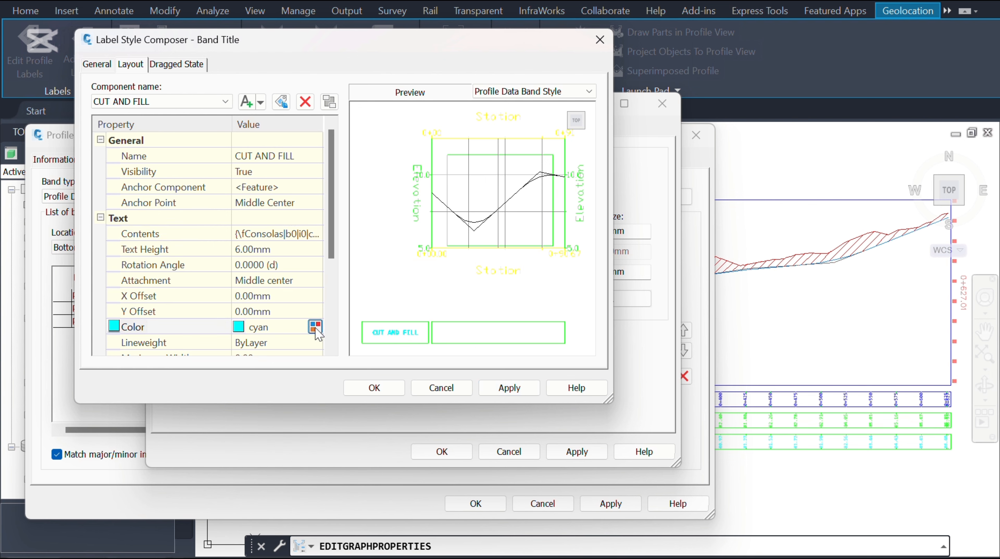
left_click(315, 329)
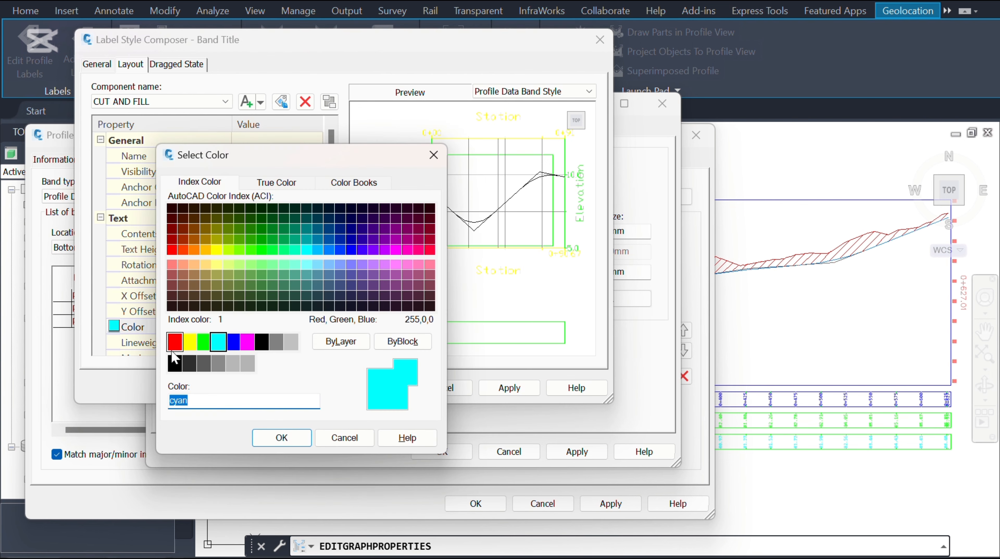
left_click(173, 345)
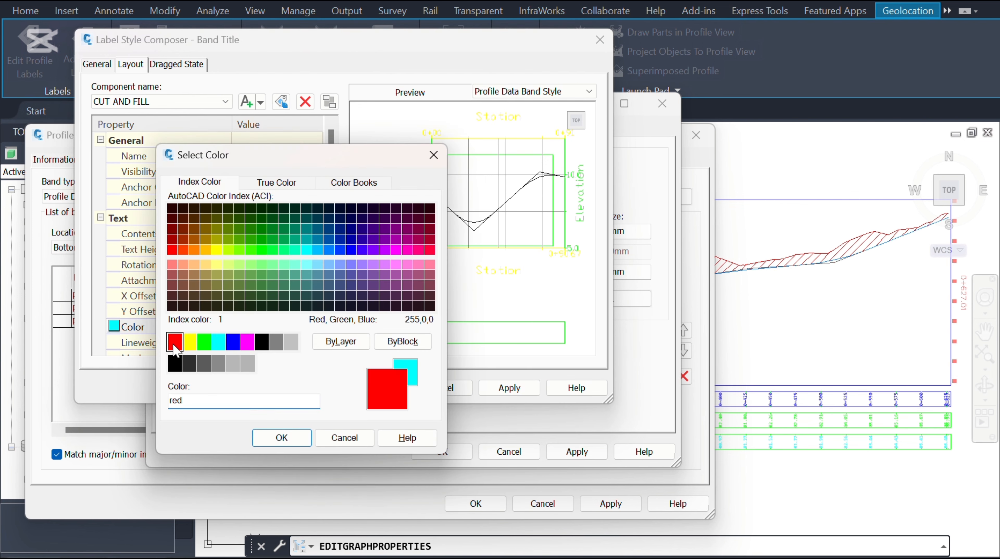
left_click(294, 438)
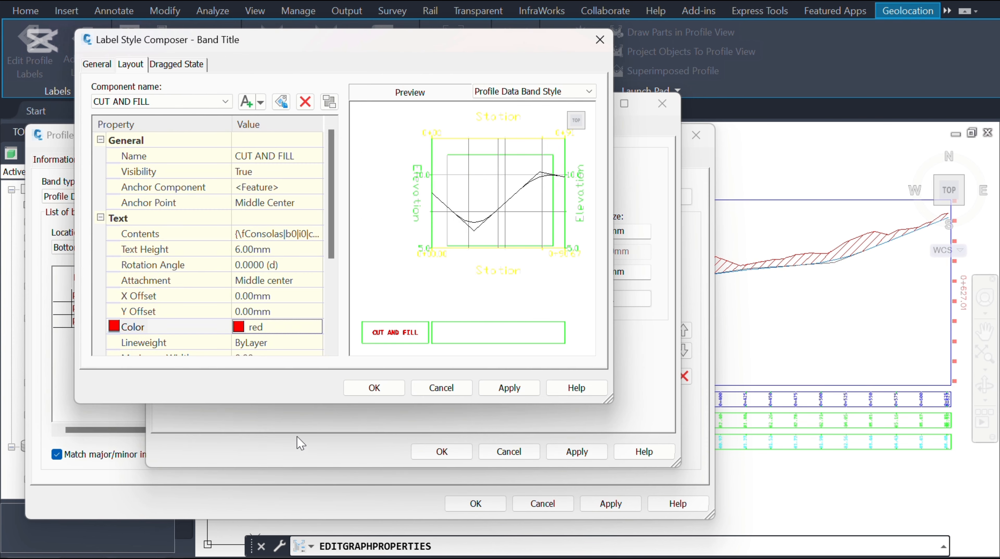
left_click(500, 387)
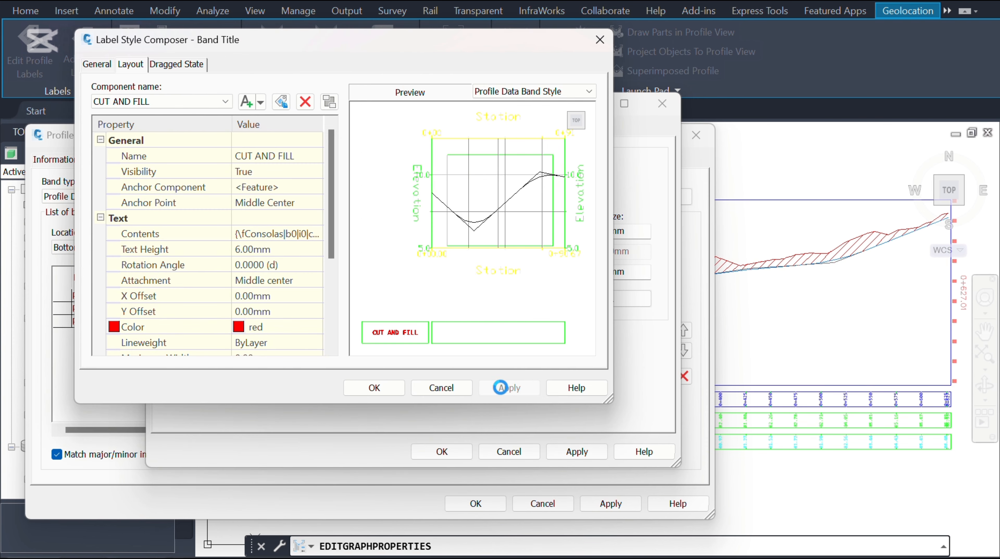
left_click(391, 388)
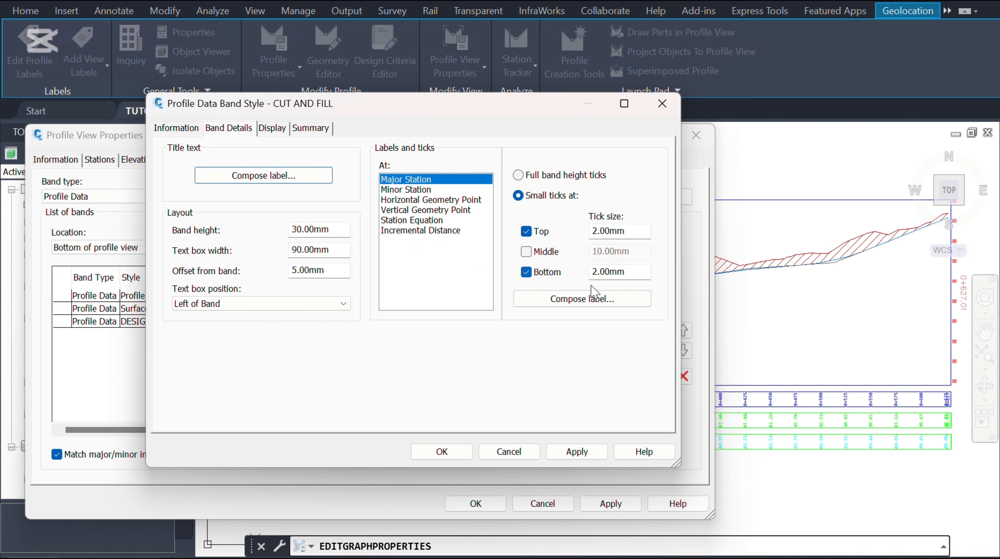
Step: Open the major station label composer and rename its text component CUT AND FILL
left_click(589, 298)
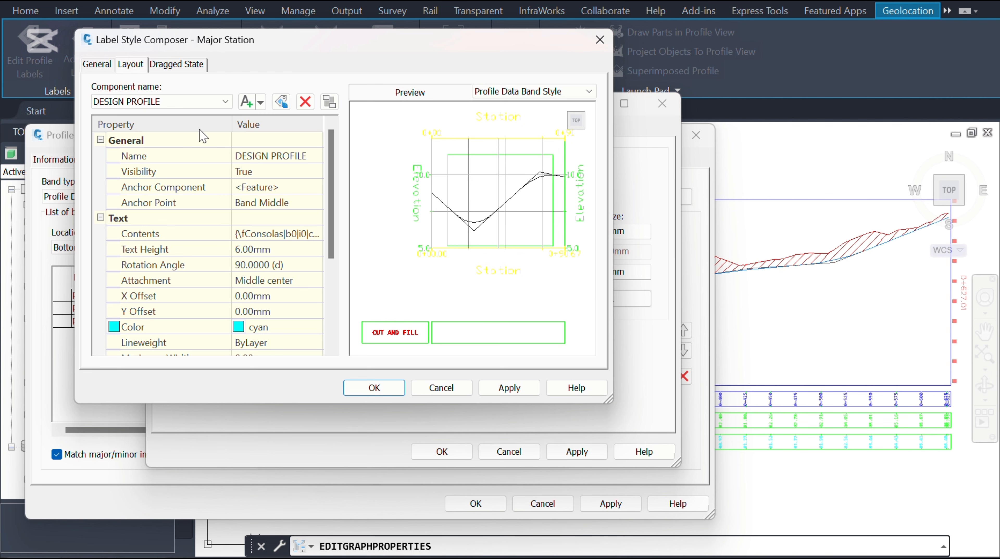
left_click(312, 156)
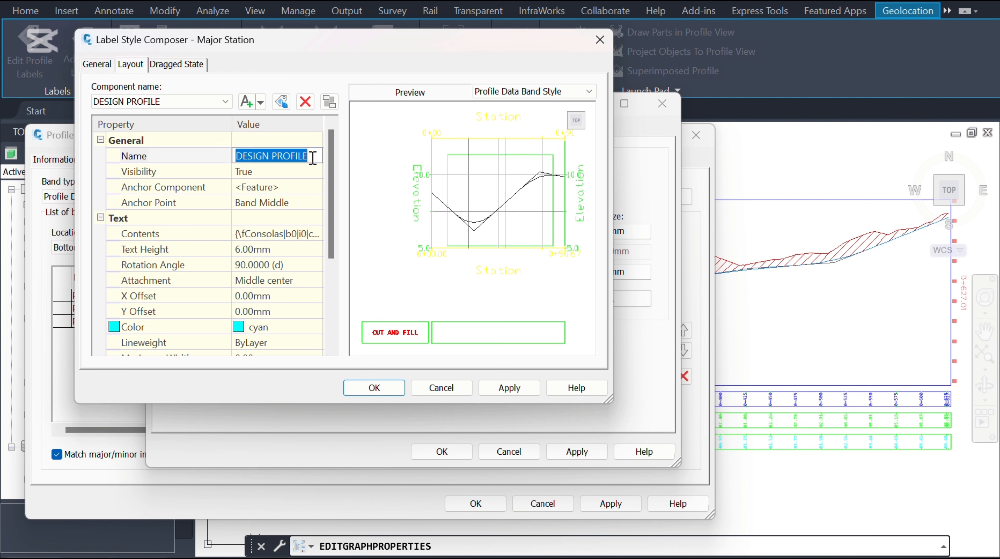
type("CUT AND FILL")
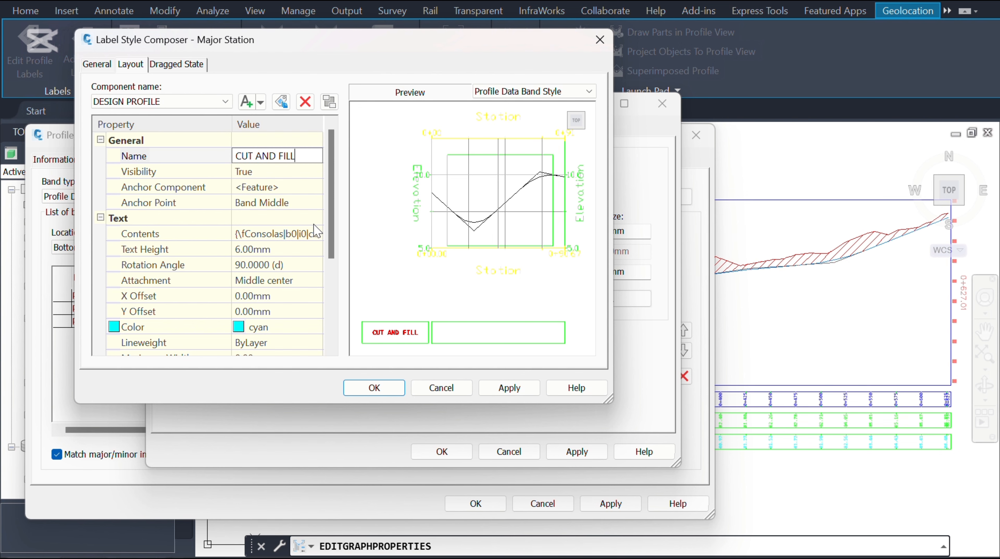
Step: Replace the major station label contents with the Profile1 Elevation Minus Profile2 Elevation property
left_click(317, 233)
left_click(316, 232)
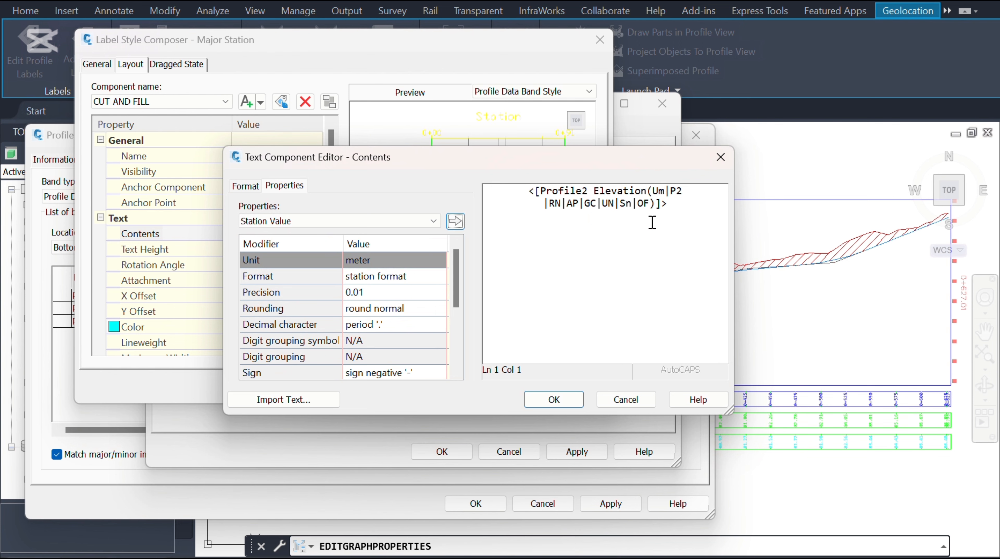
left_click_drag(673, 207, 562, 186)
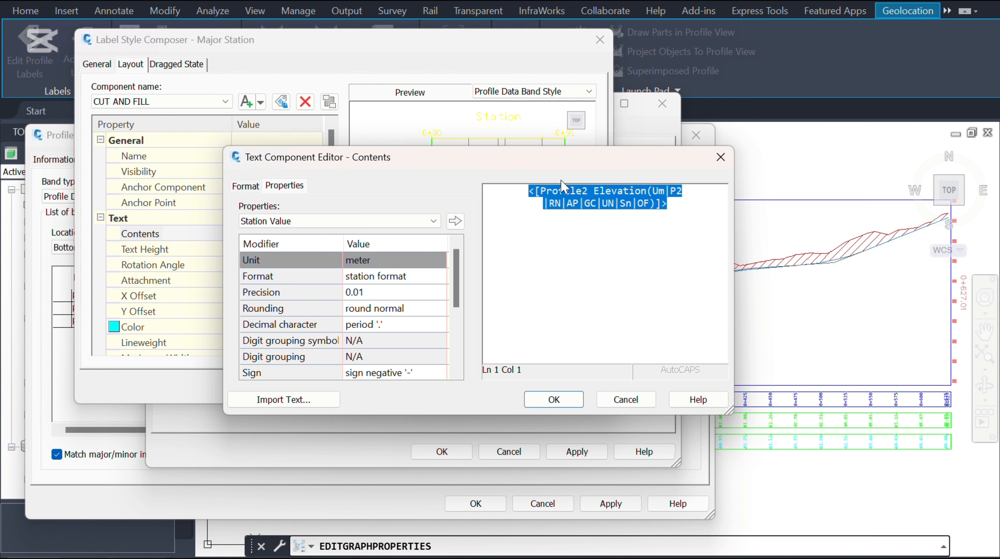
key("Delete")
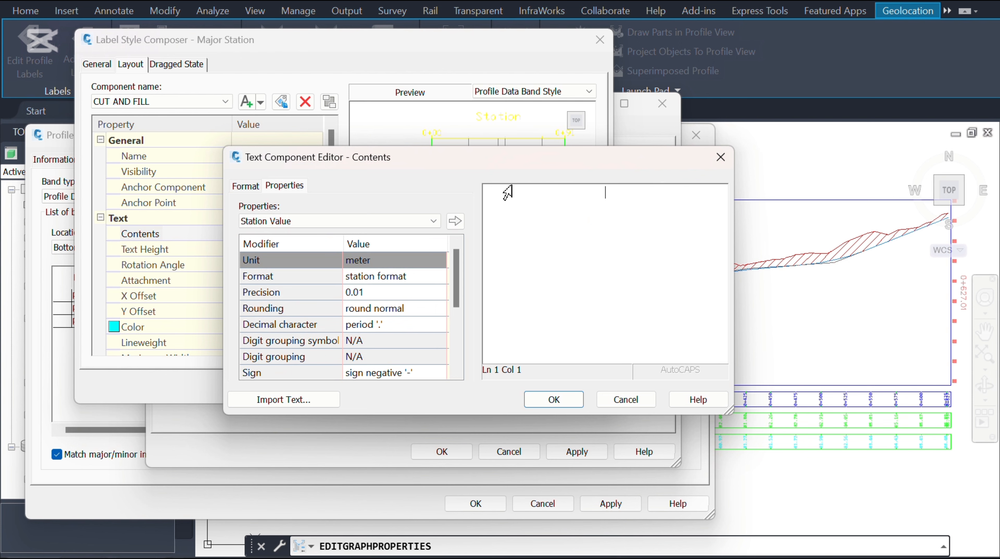
left_click(434, 221)
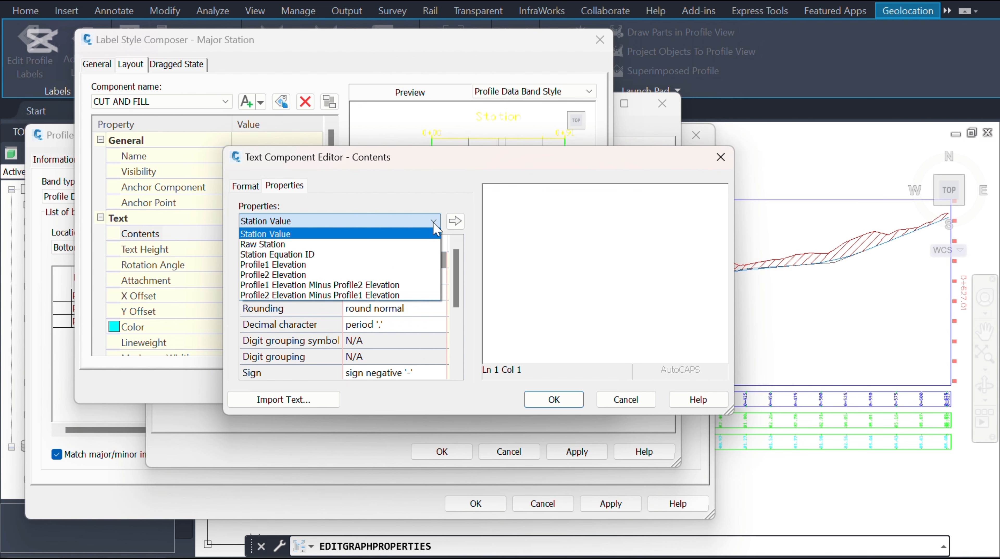
left_click(333, 286)
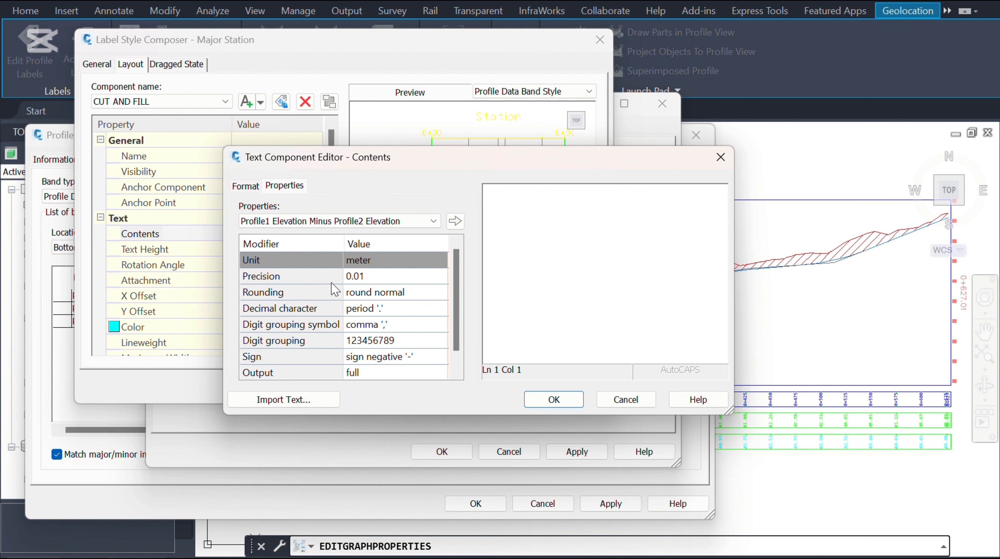
left_click(455, 221)
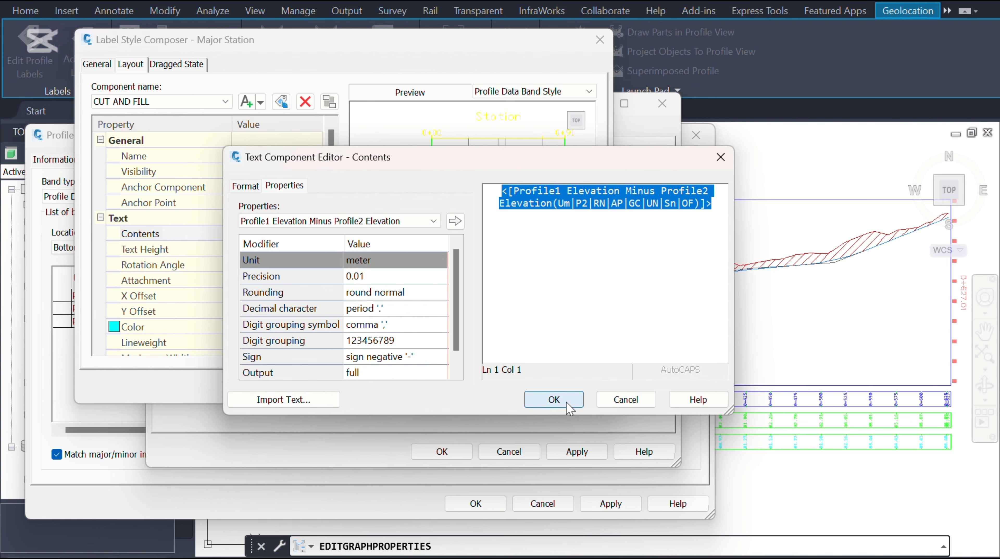
left_click(554, 400)
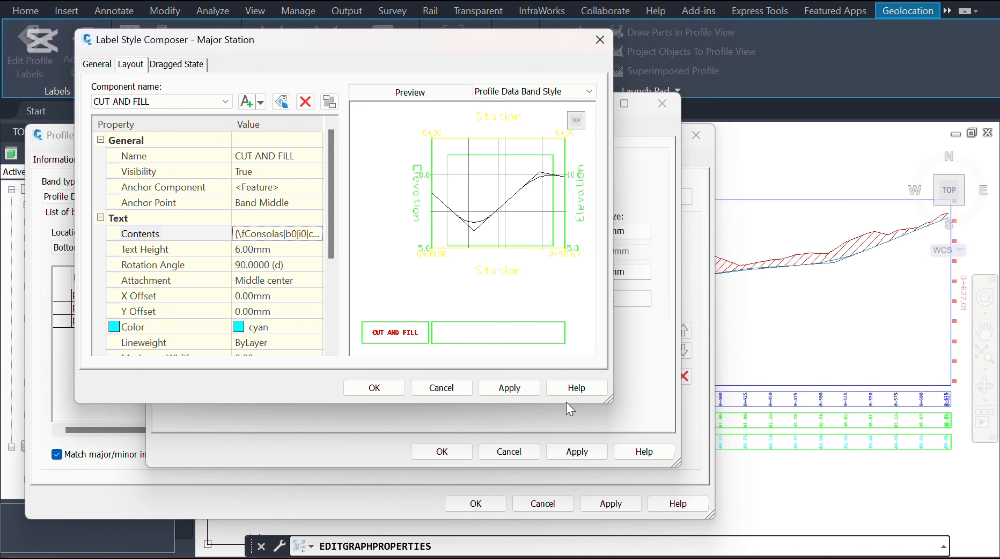
Step: Set the major station label text colour to red and apply the label changes
left_click(295, 328)
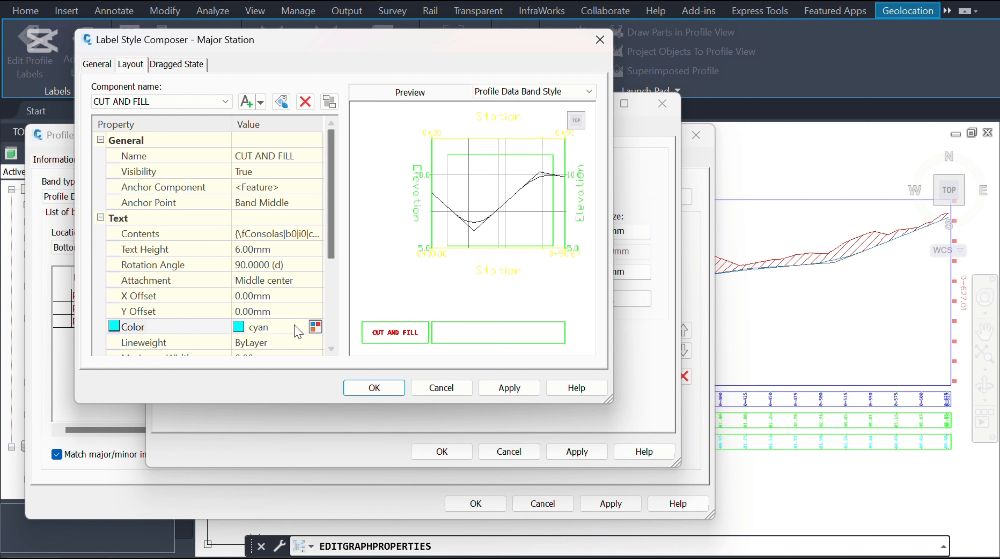
left_click(314, 329)
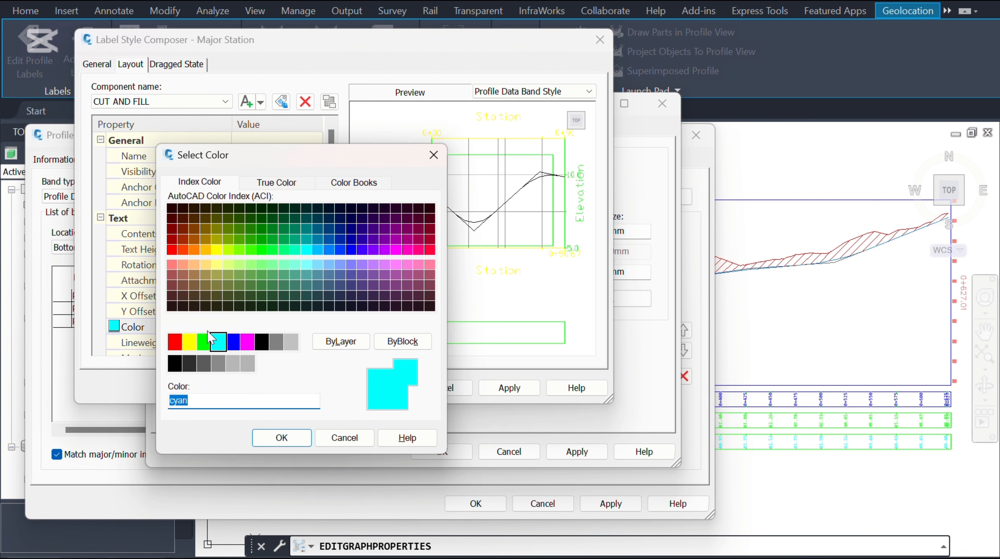
left_click(175, 341)
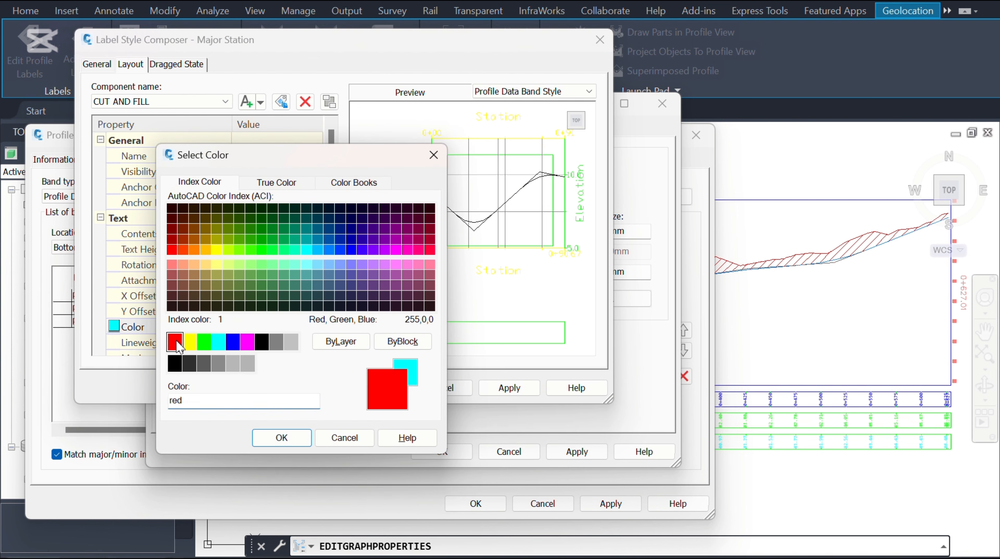
left_click(299, 437)
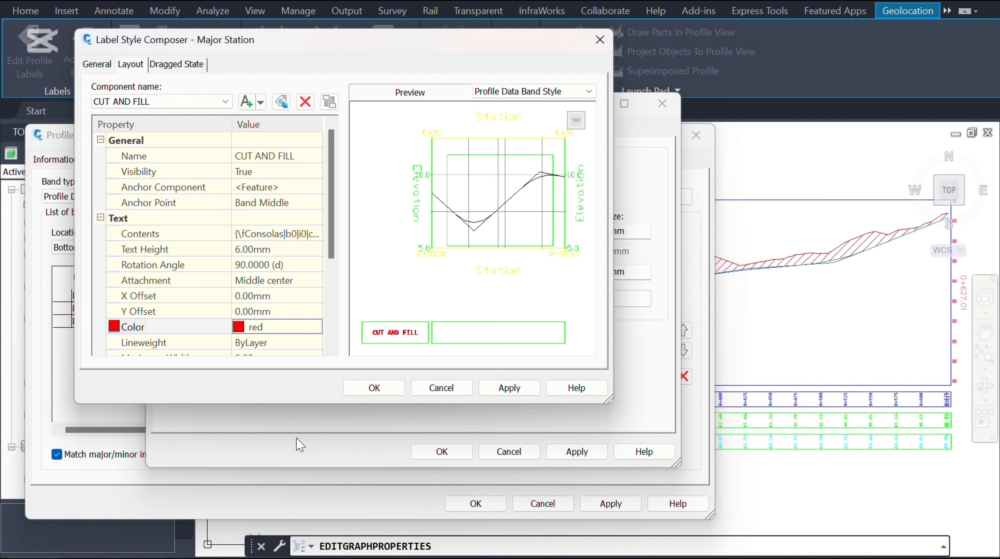
left_click(495, 389)
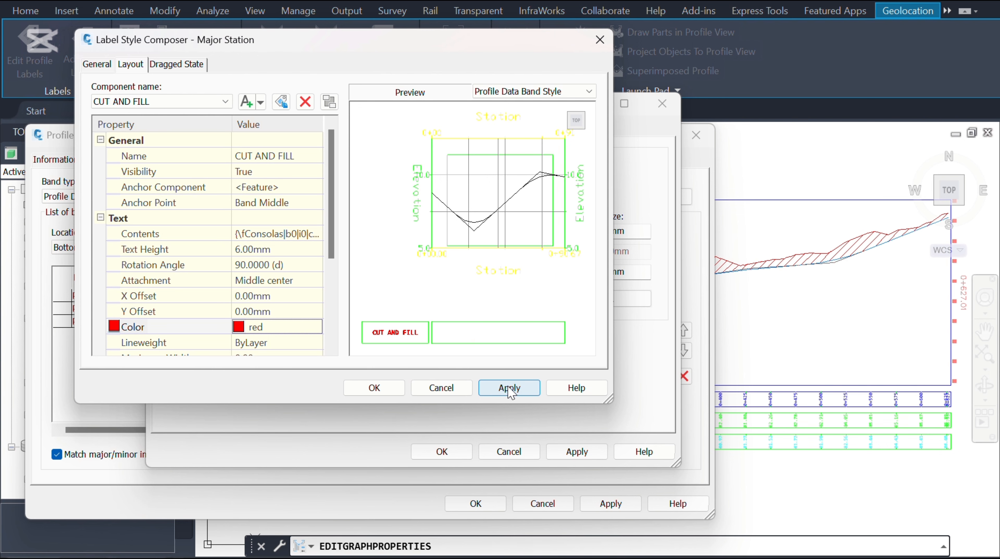
left_click(374, 388)
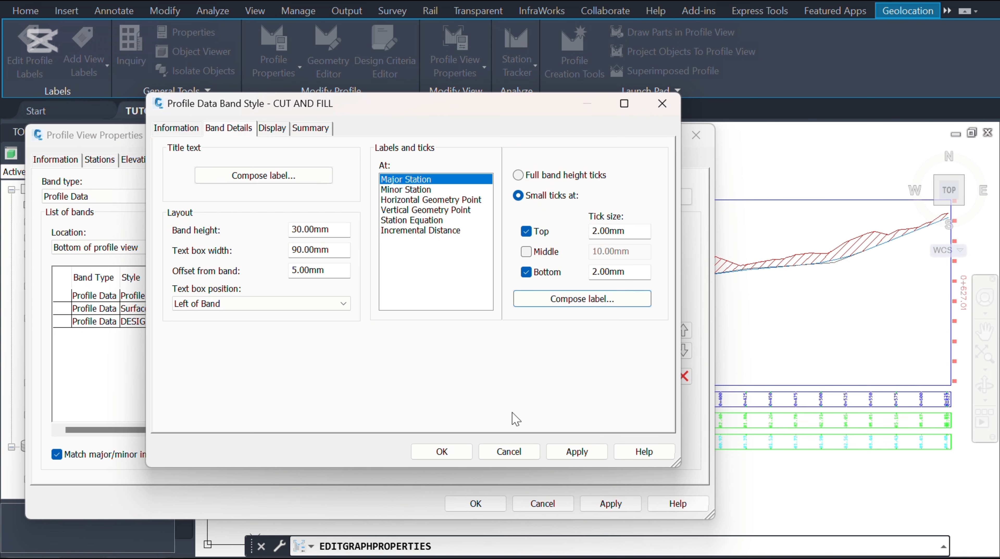
Step: Save the CUT AND FILL band style and add it as a new profile data band to the profile view
left_click(584, 455)
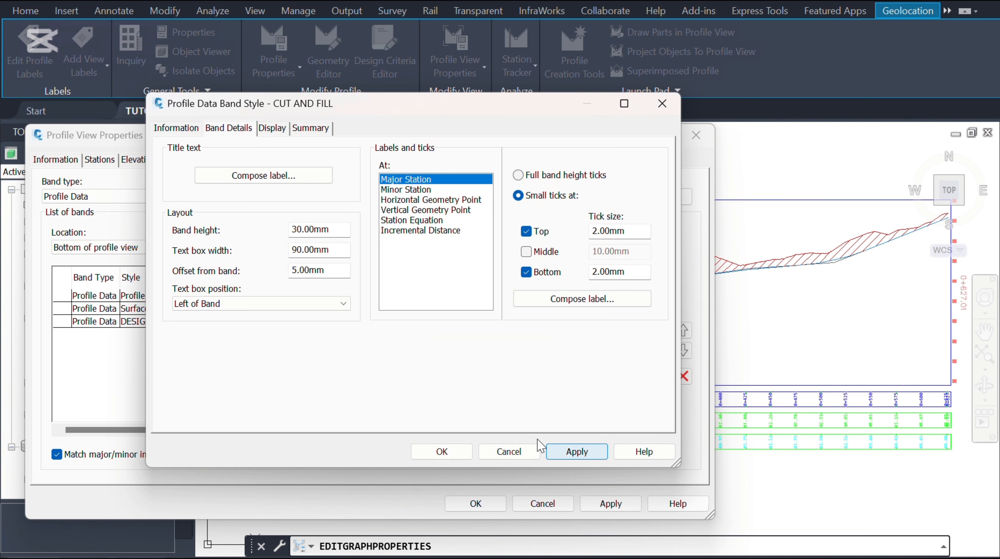
left_click(444, 452)
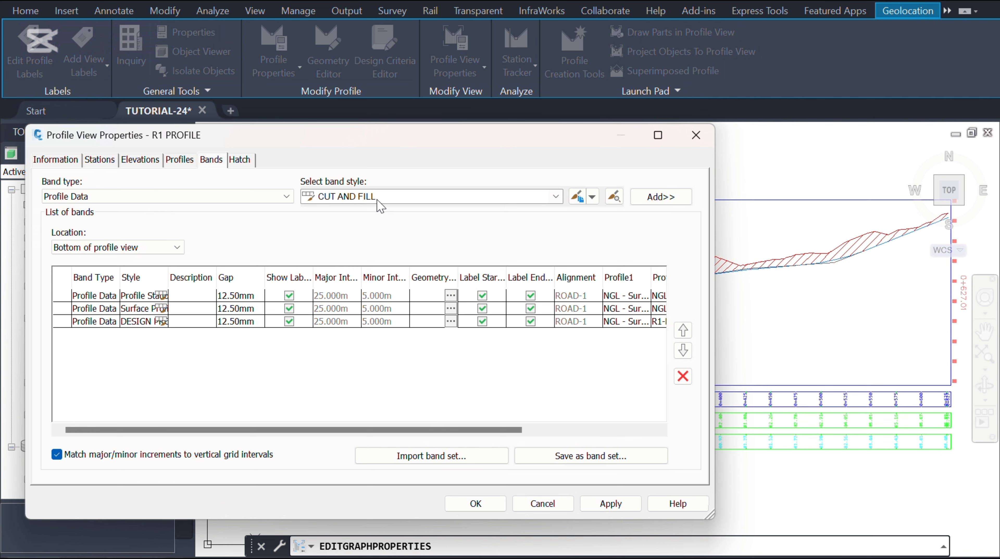
left_click(660, 202)
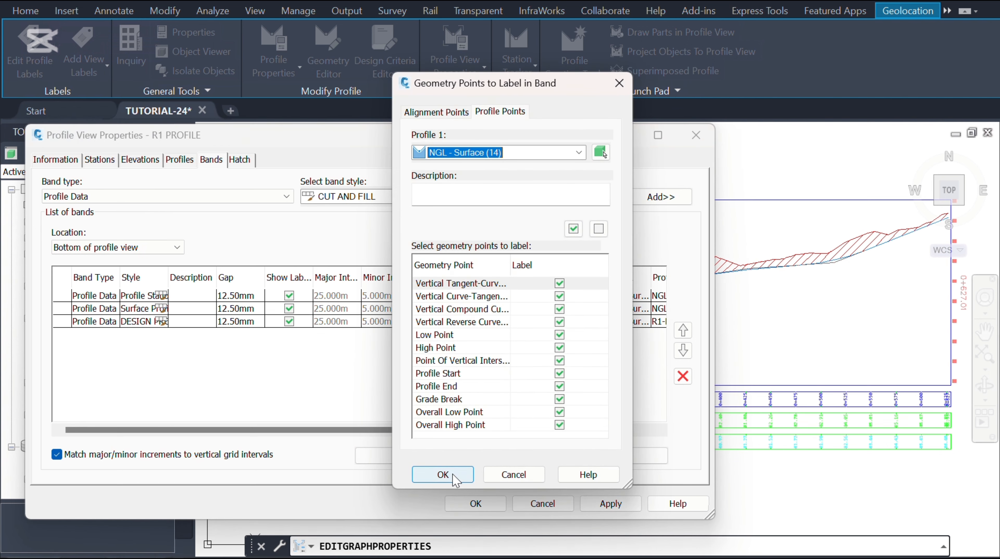
left_click(443, 475)
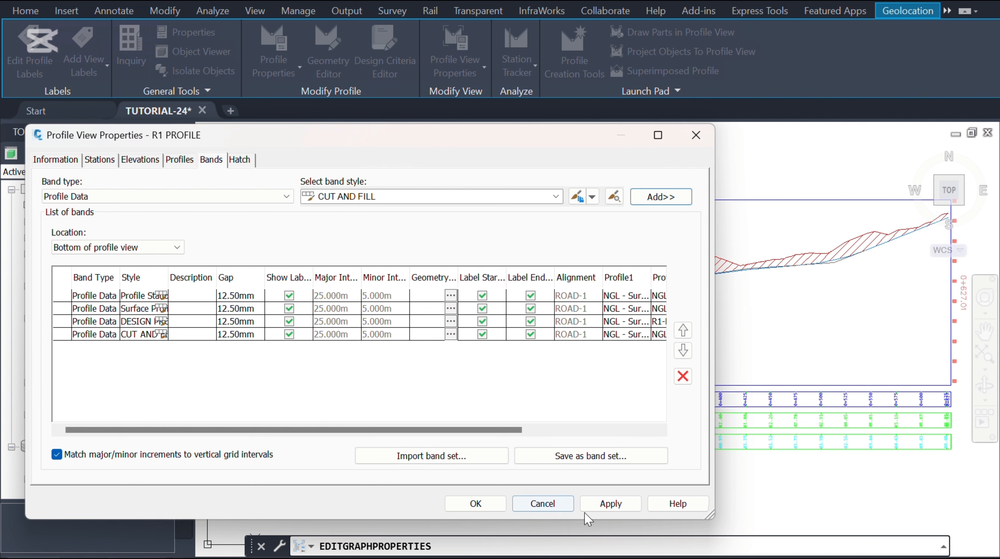
left_click(611, 503)
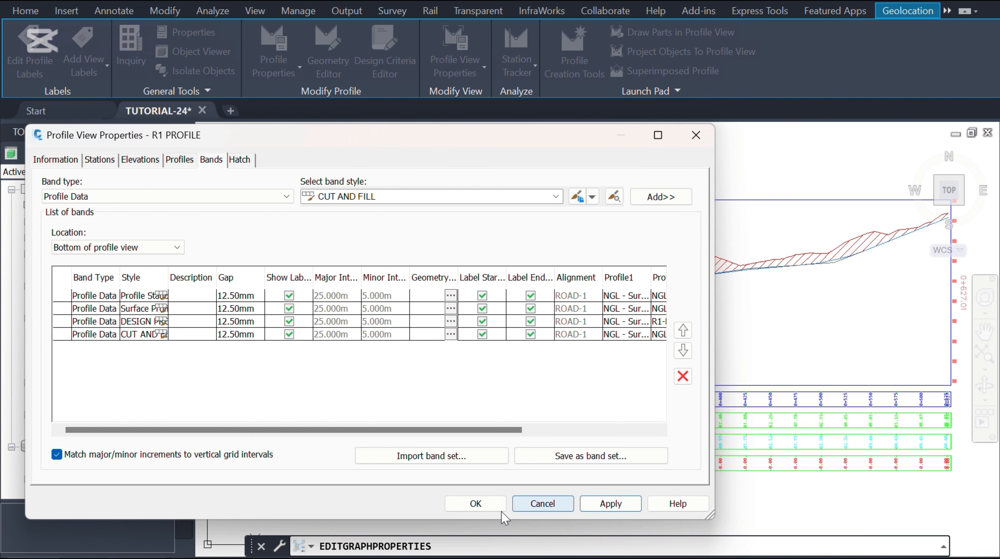
left_click(475, 505)
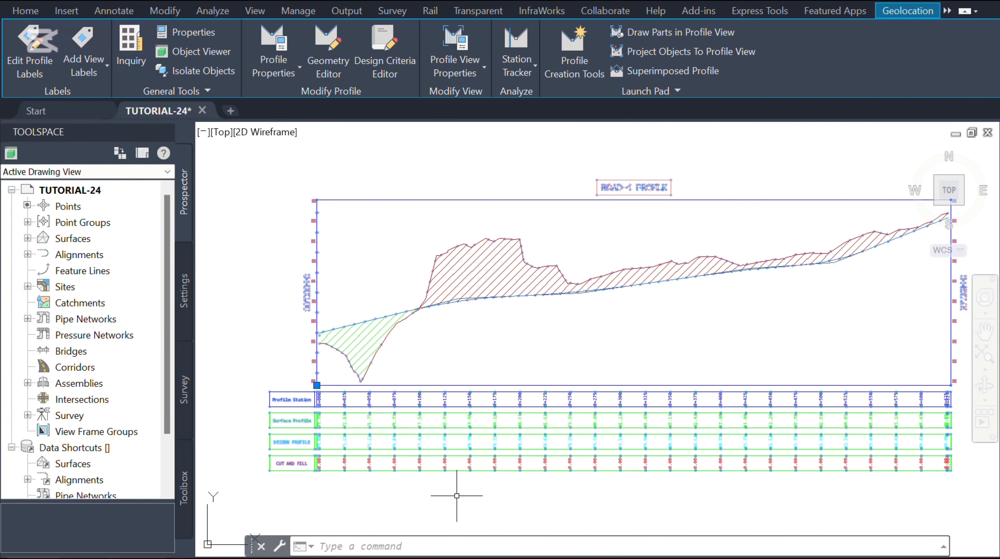
Step: Zoom along the data bands to inspect the values shown in the new CUT AND FILL band
scroll(454, 489, "up", 6)
scroll(354, 474, "up", 2)
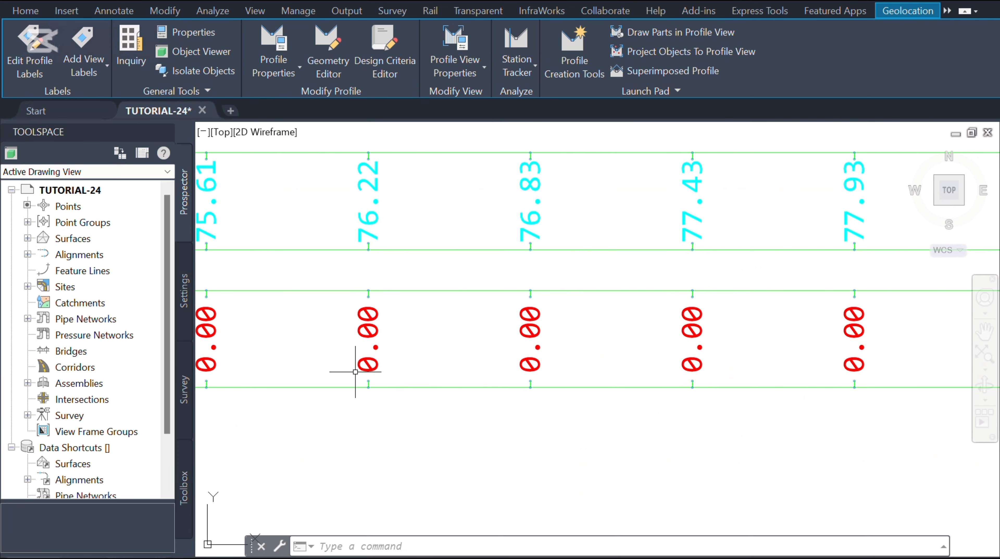
scroll(346, 372, "up", 3)
scroll(285, 366, "down", 4)
scroll(284, 366, "down", 3)
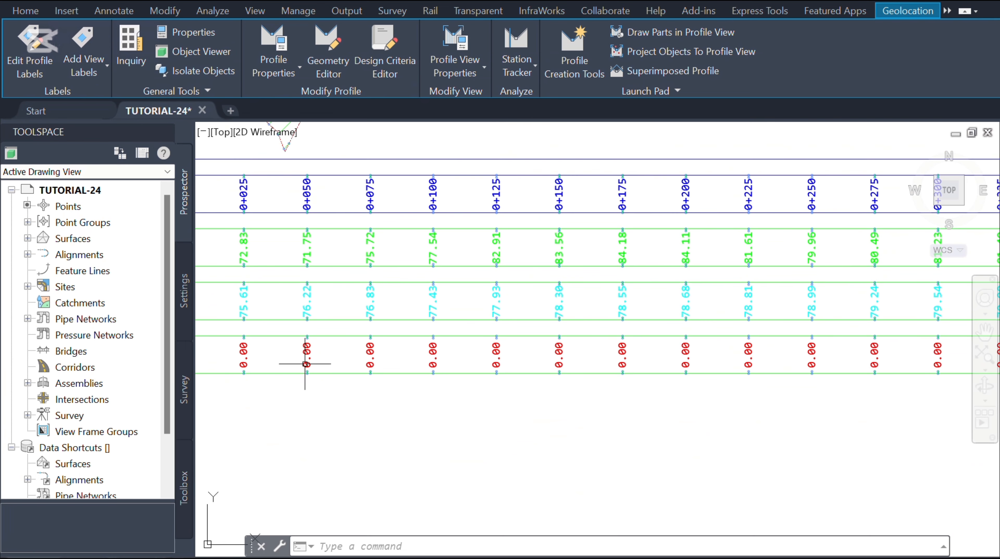
scroll(306, 413, "down", 3)
scroll(787, 364, "up", 7)
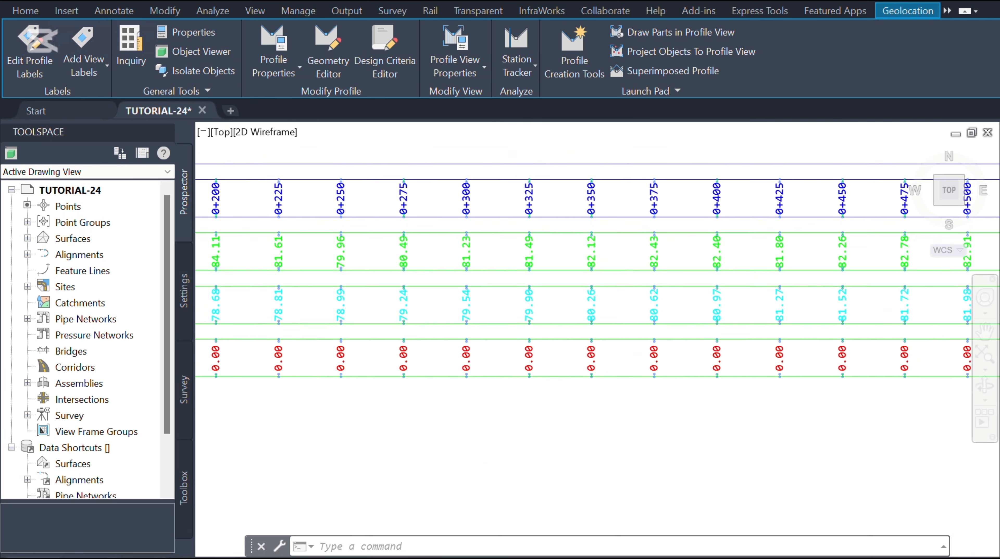
scroll(471, 393, "down", 5)
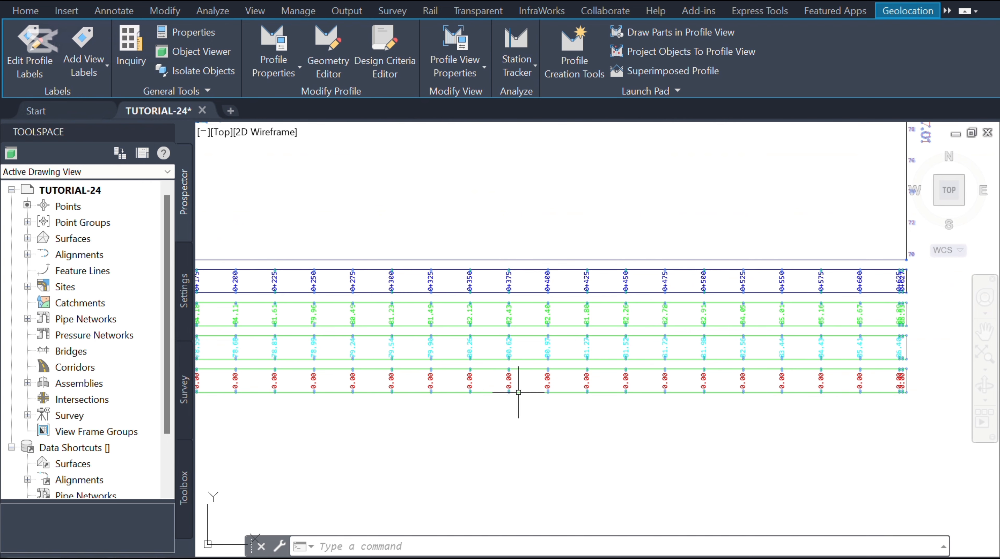
scroll(517, 393, "down", 3)
scroll(600, 377, "down", 3)
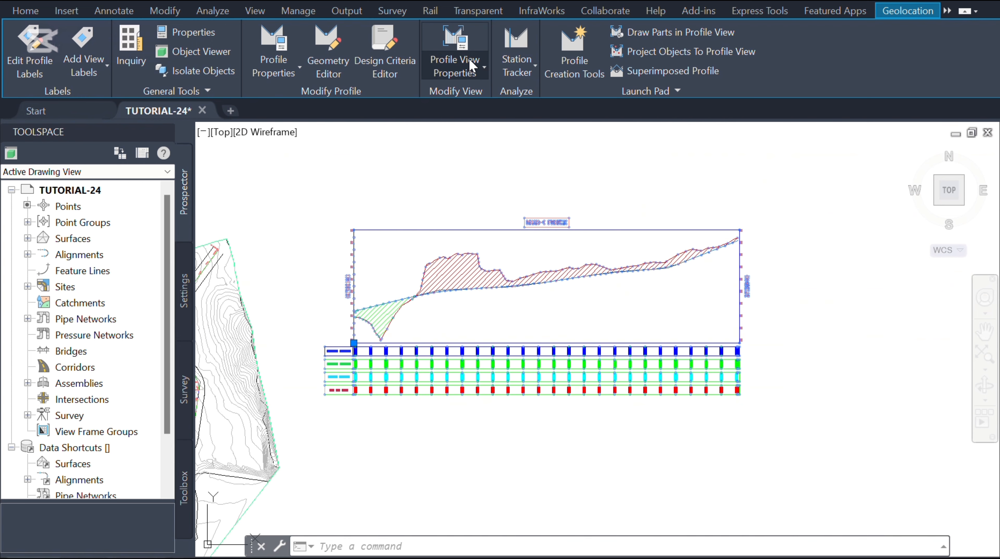
Step: Set the CUT AND FILL band's Profile1 to R1-DESIGN in the profile view properties and apply
left_click(483, 69)
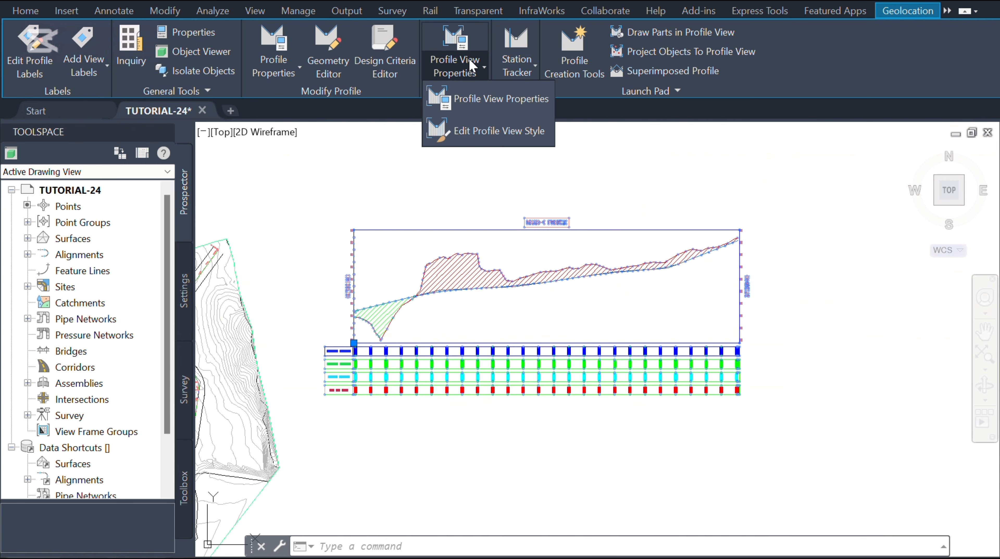
left_click(489, 103)
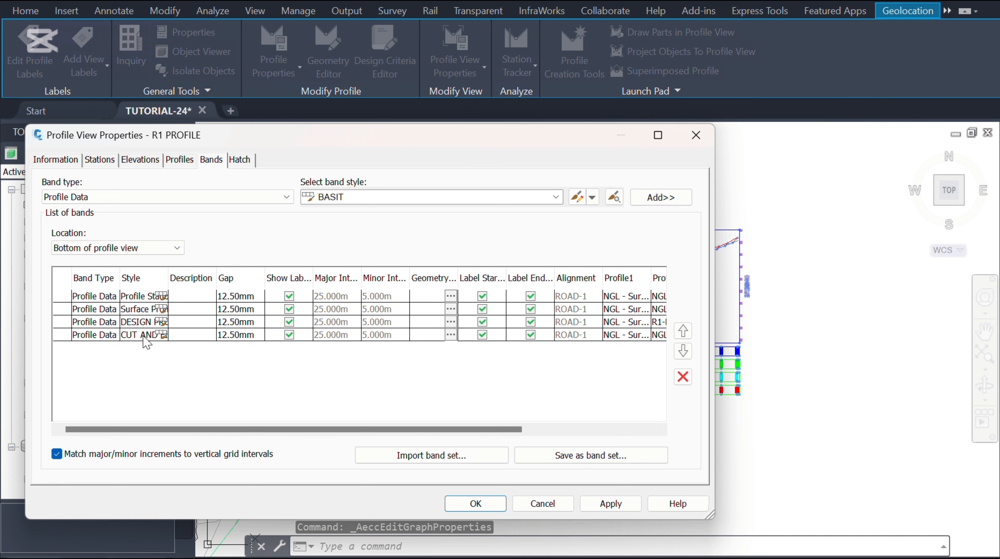
left_click_drag(172, 430, 342, 436)
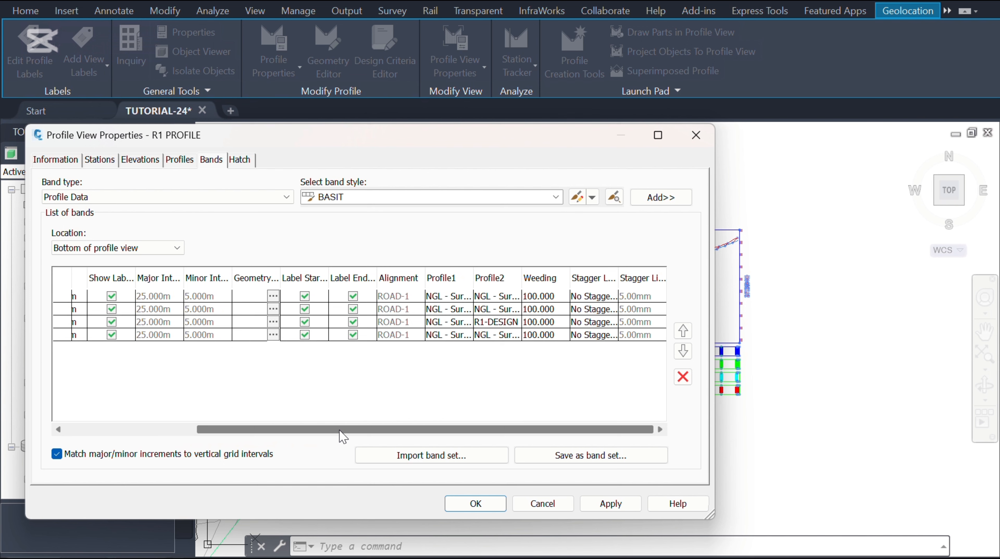
left_click(457, 336)
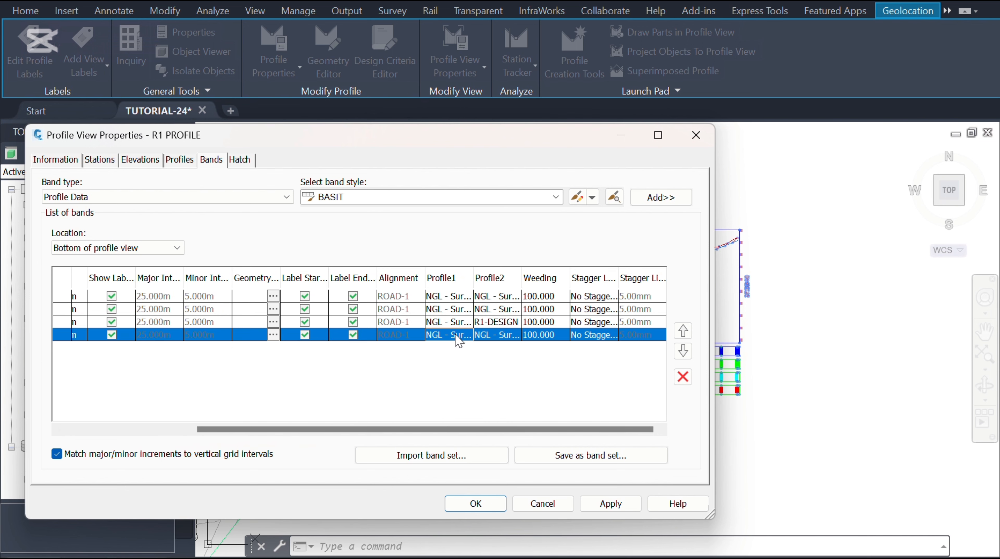
left_click(458, 341)
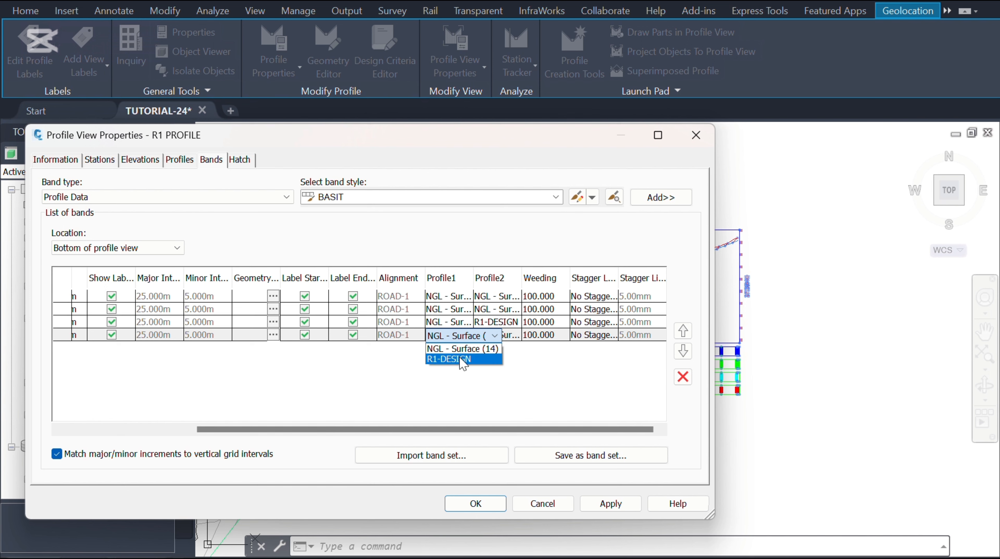
left_click(462, 360)
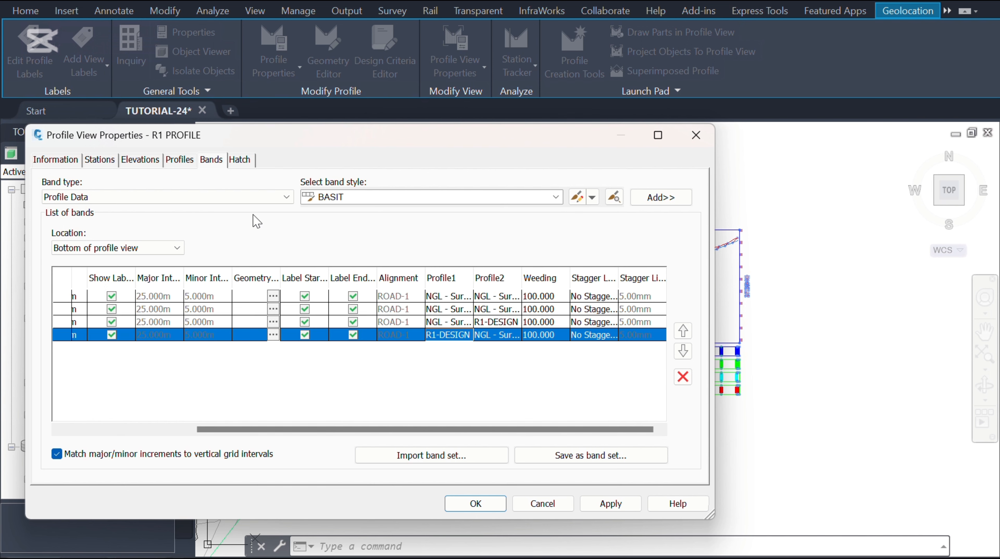
left_click(611, 505)
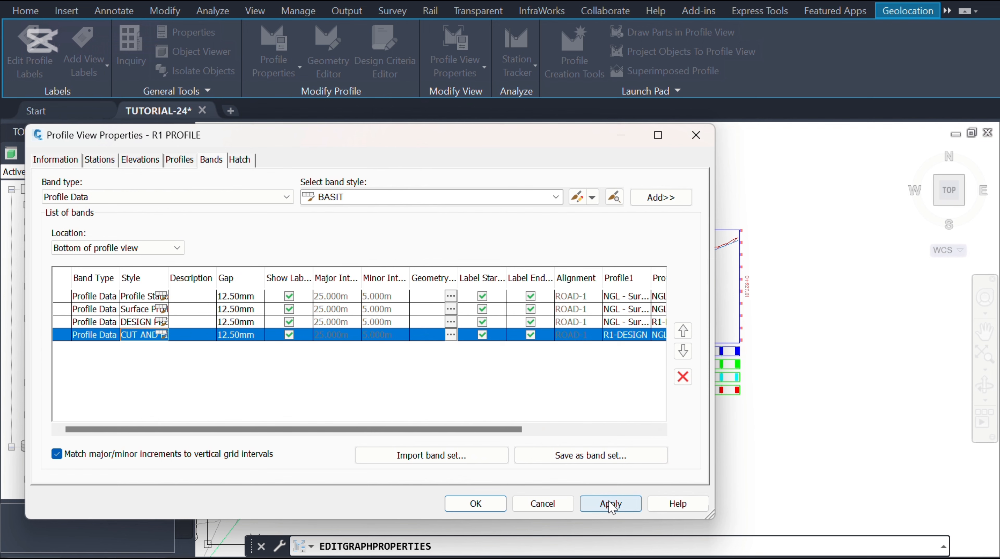
left_click(478, 505)
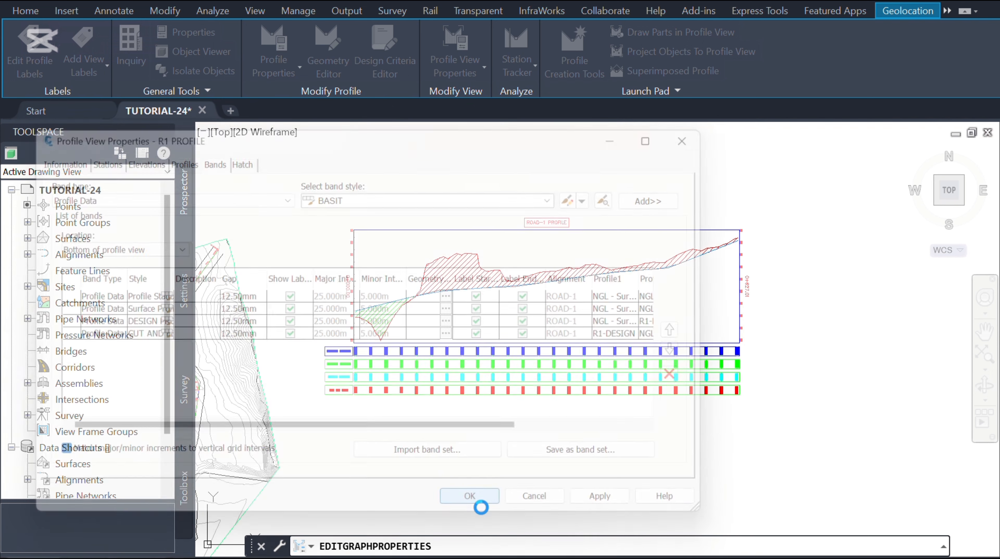
Step: Zoom along the bands to review the cut and fill values at each station
scroll(377, 403, "up", 1)
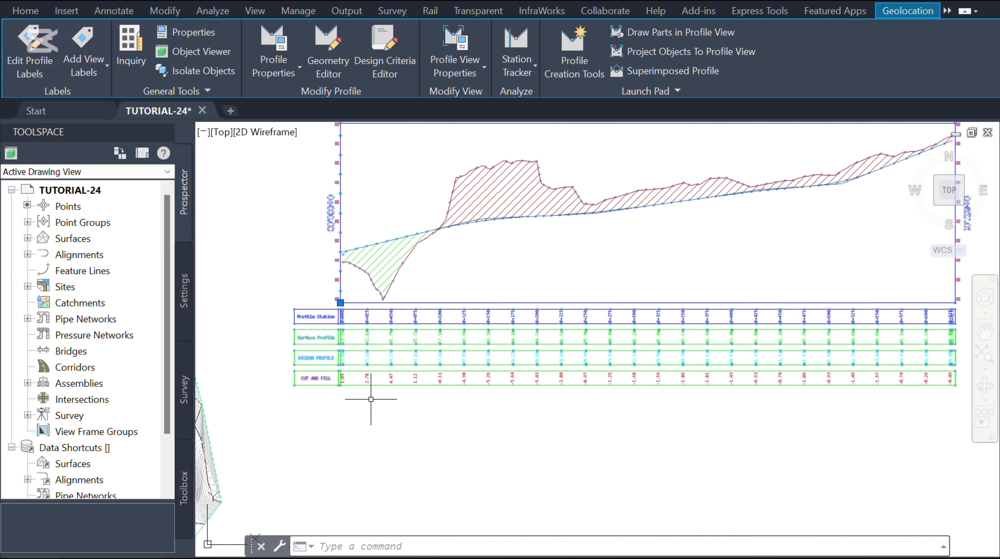
scroll(371, 399, "up", 4)
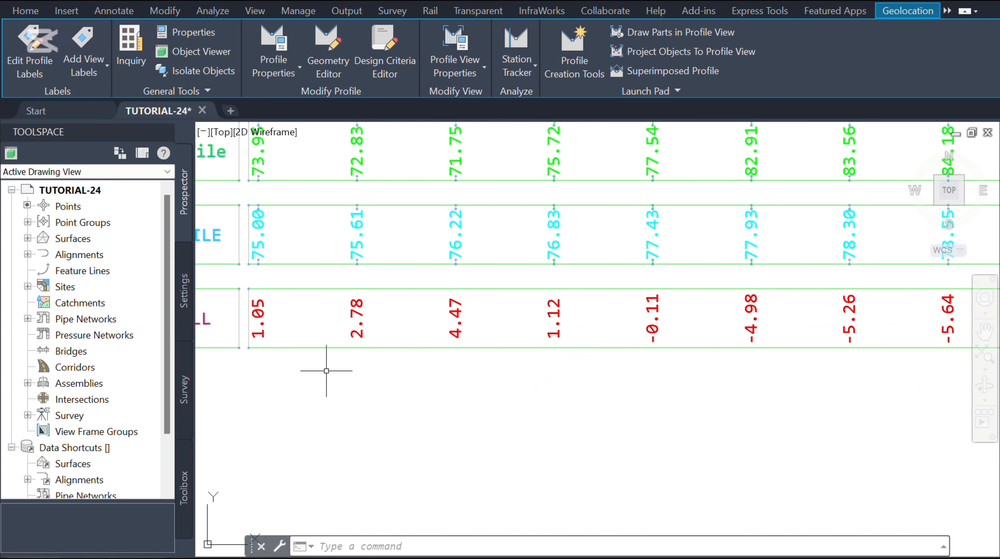
scroll(326, 371, "down", 5)
scroll(533, 341, "up", 4)
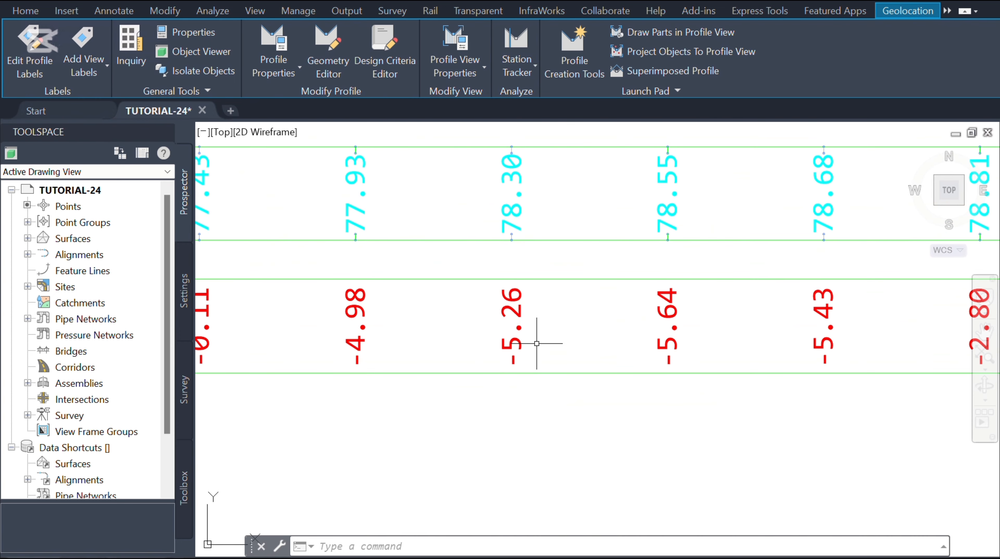
scroll(273, 342, "down", 4)
scroll(425, 366, "down", 1)
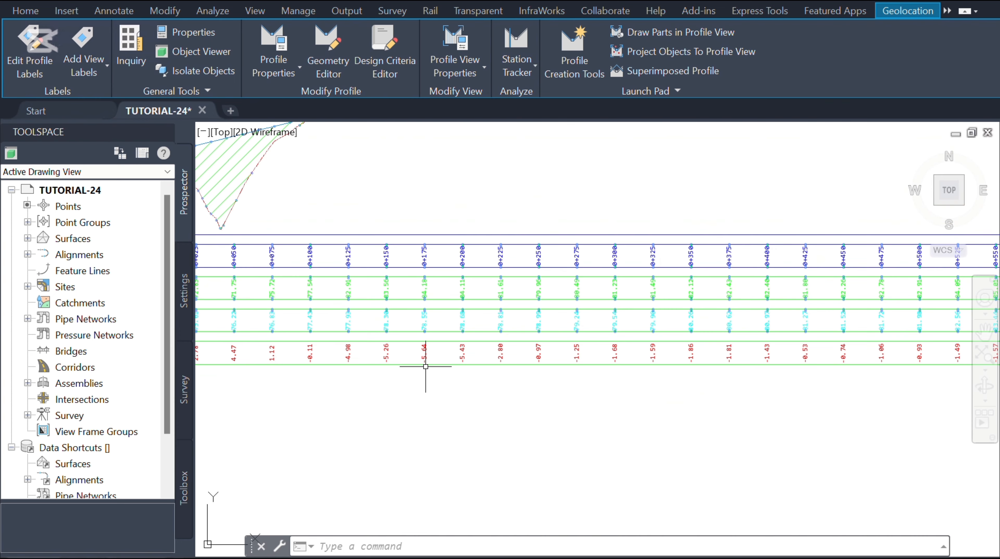
scroll(438, 371, "down", 2)
scroll(546, 445, "down", 2)
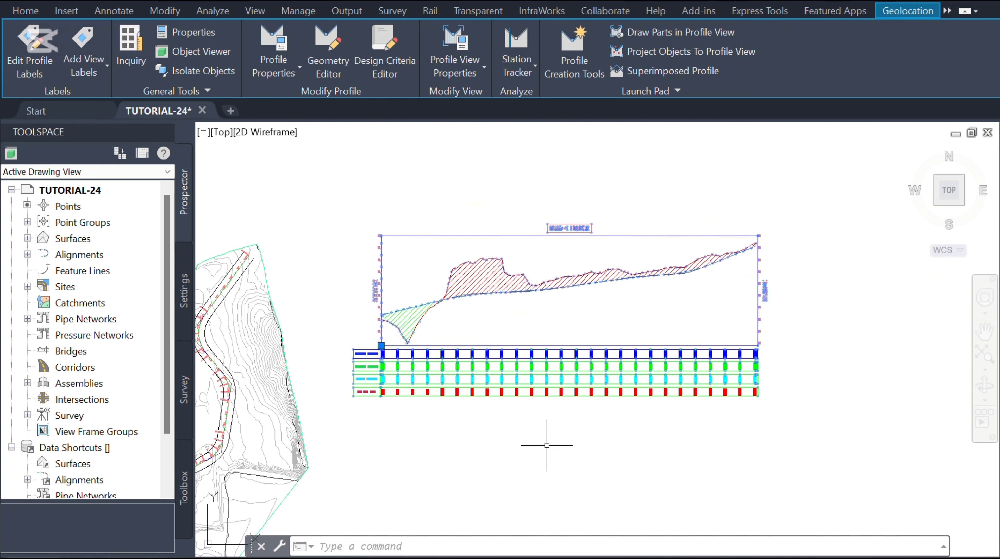
scroll(633, 384, "up", 2)
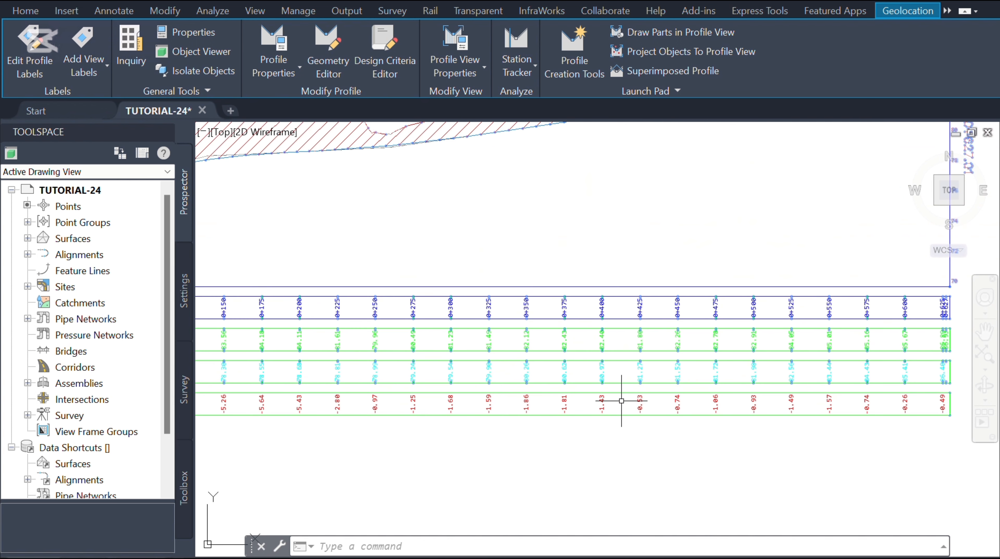
scroll(609, 411, "down", 2)
scroll(524, 444, "down", 2)
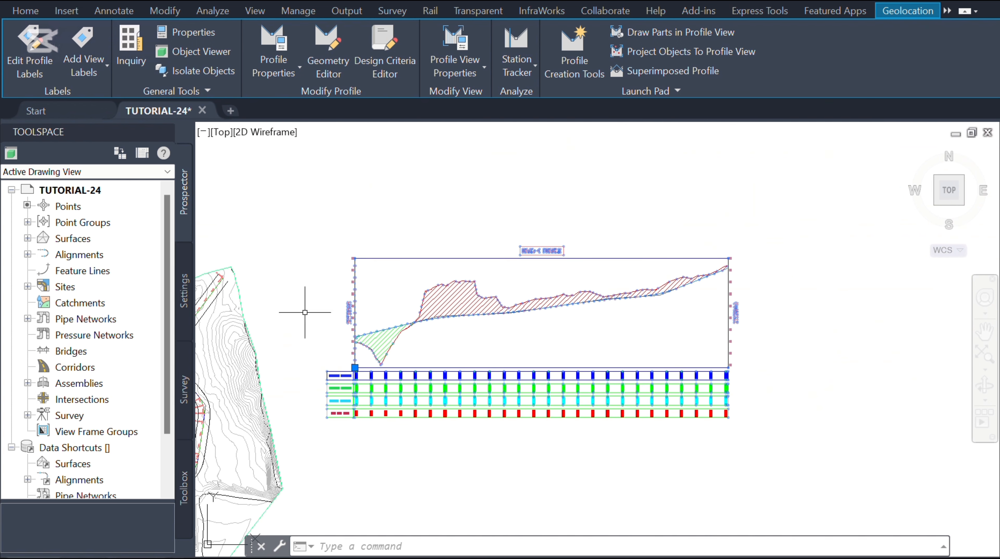